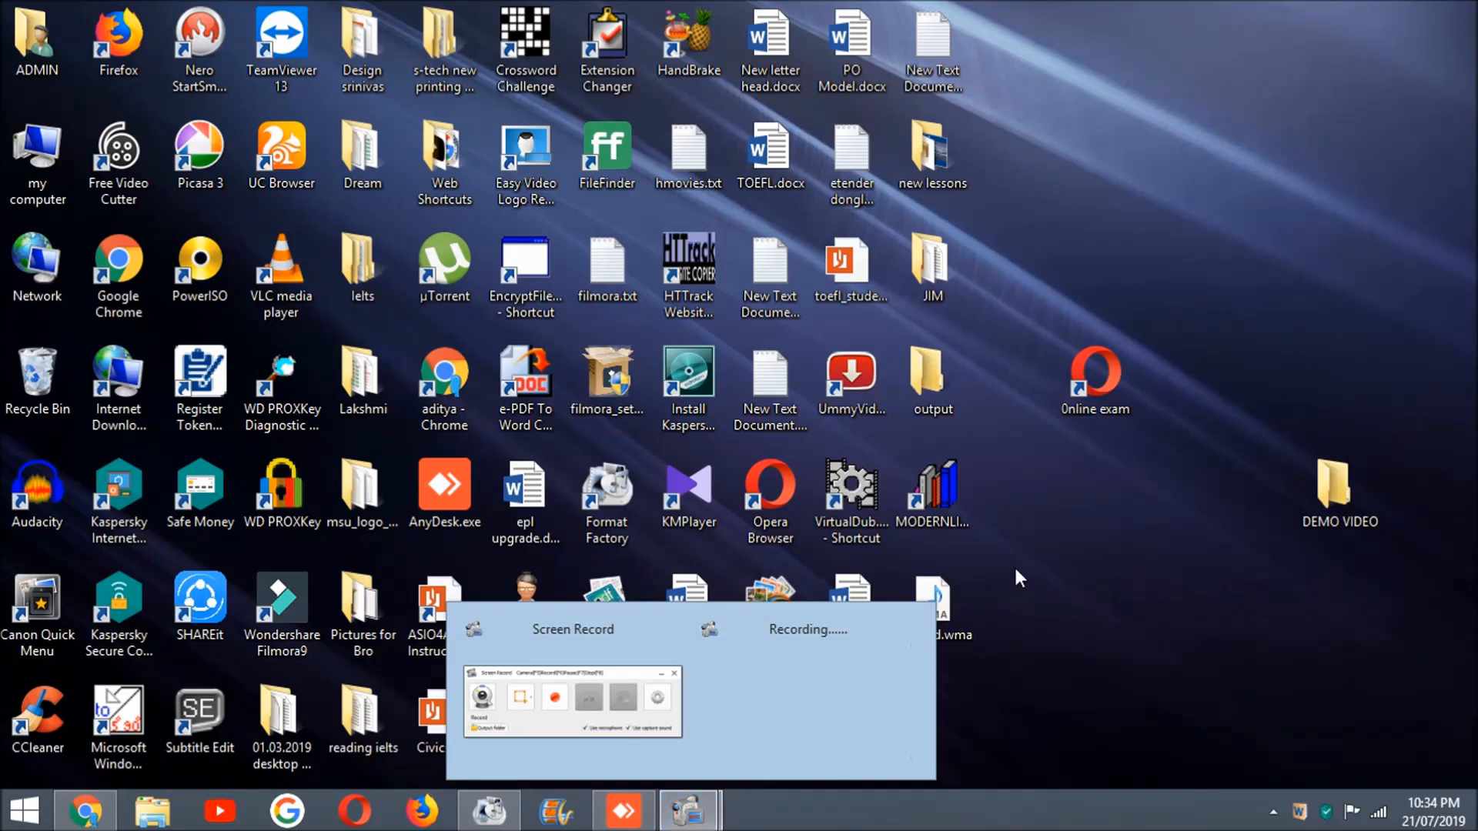
Step: Launch MODERNLIB from the desktop and log in as Librarian with user name LIBRARY and the account password
double_click(944, 491)
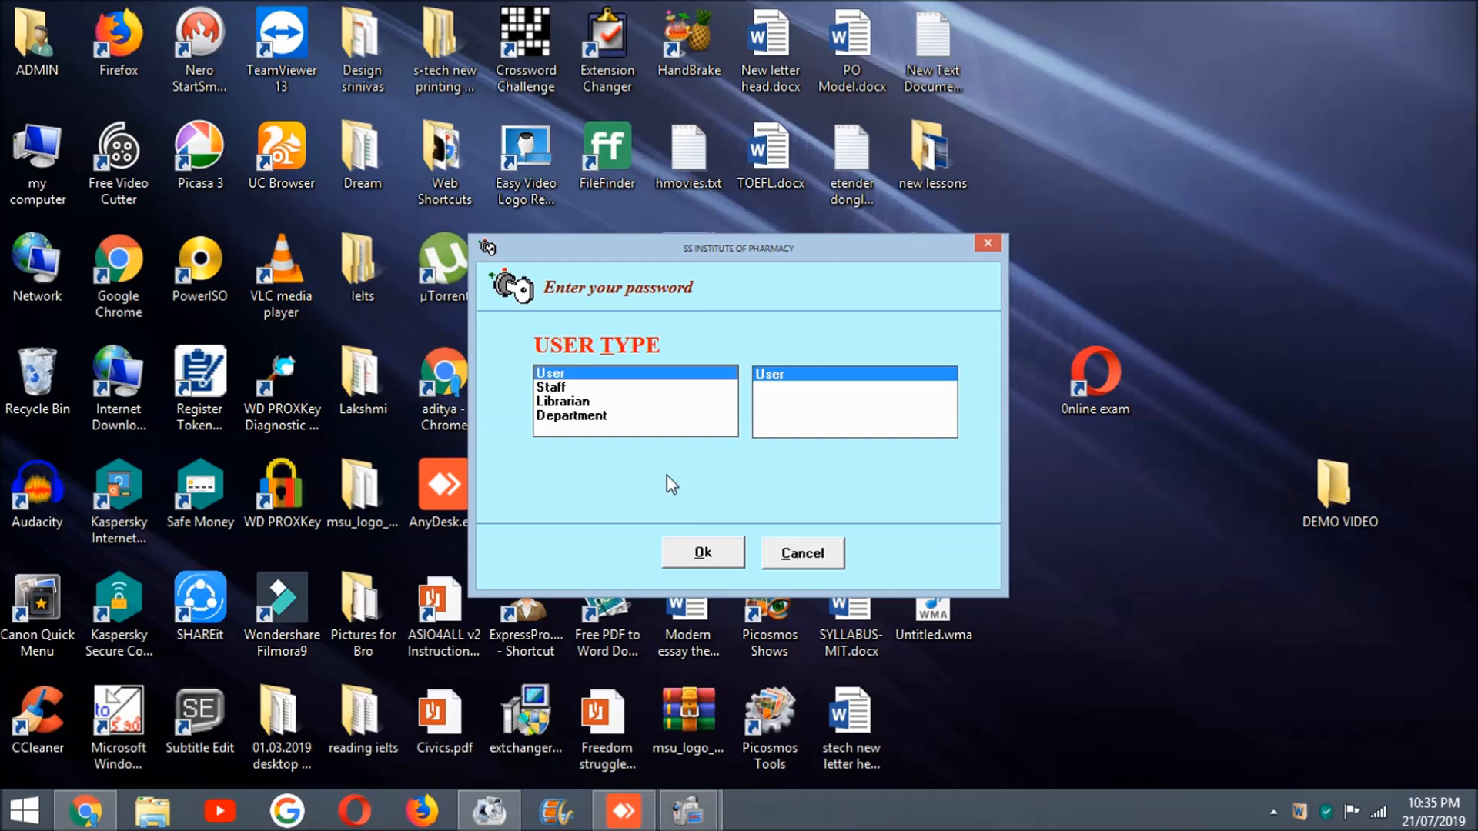
click(576, 403)
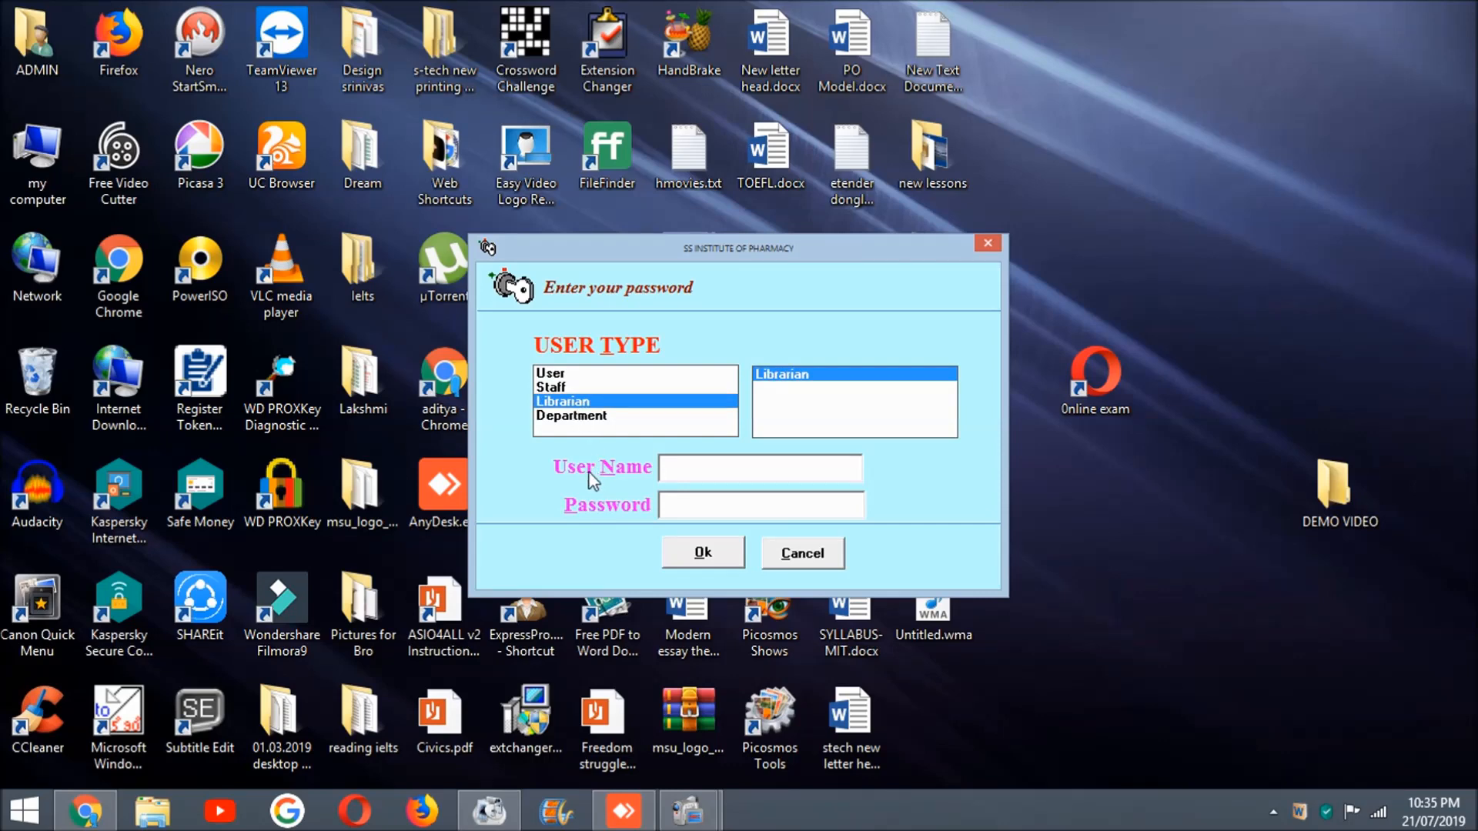
click(593, 416)
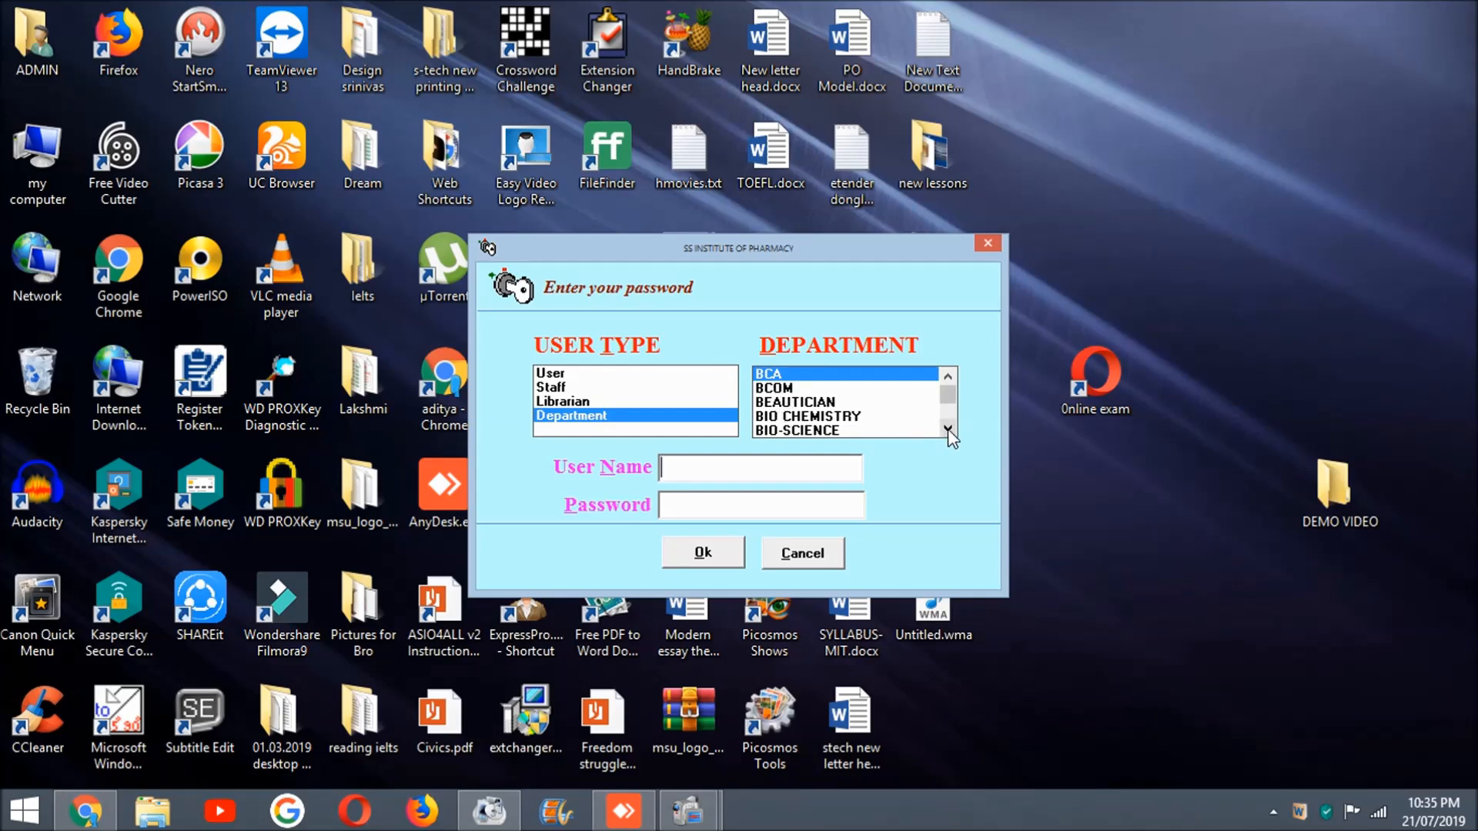
click(565, 402)
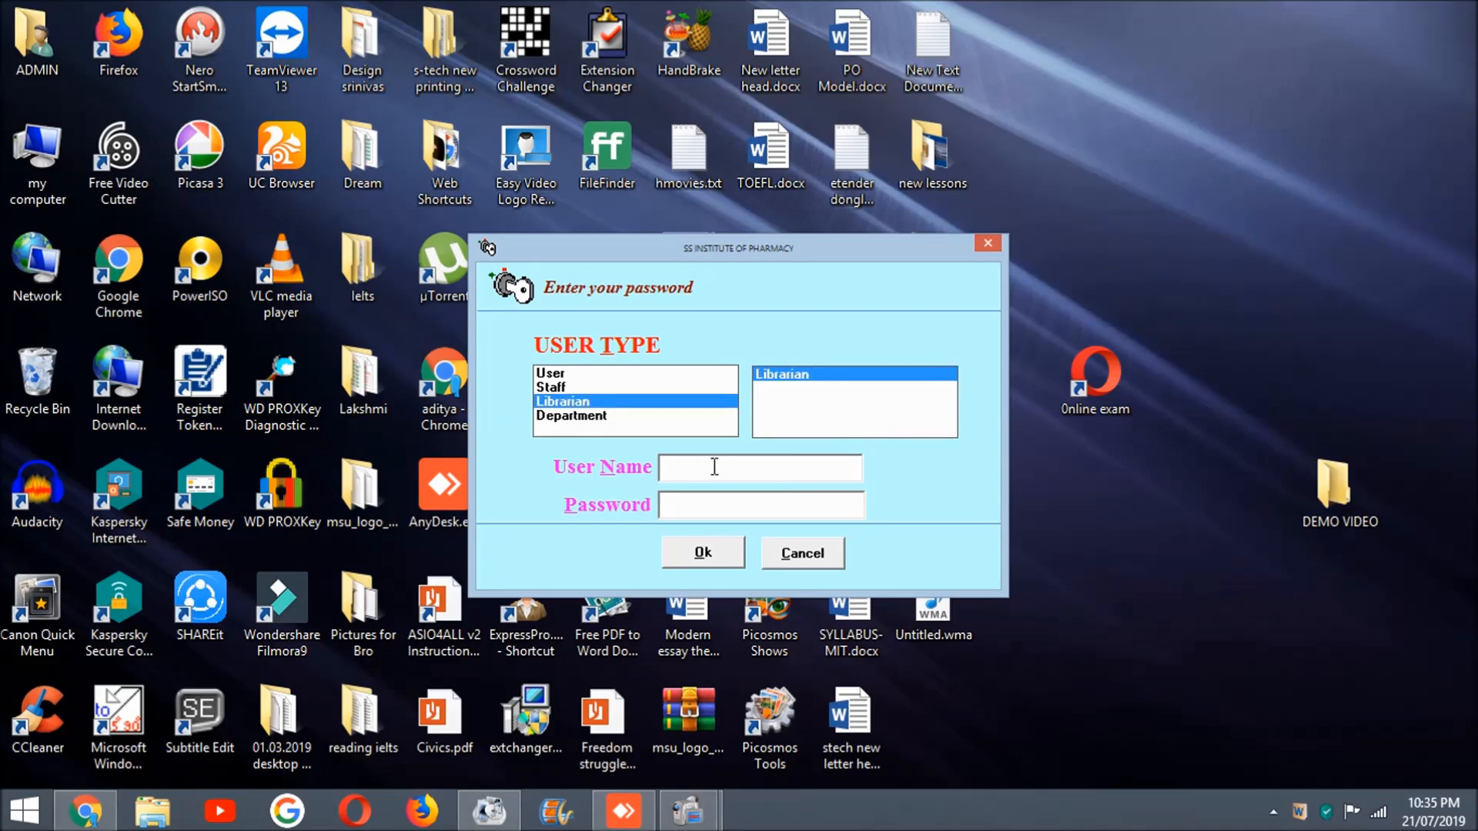
text(LIBRARY)
text(******)
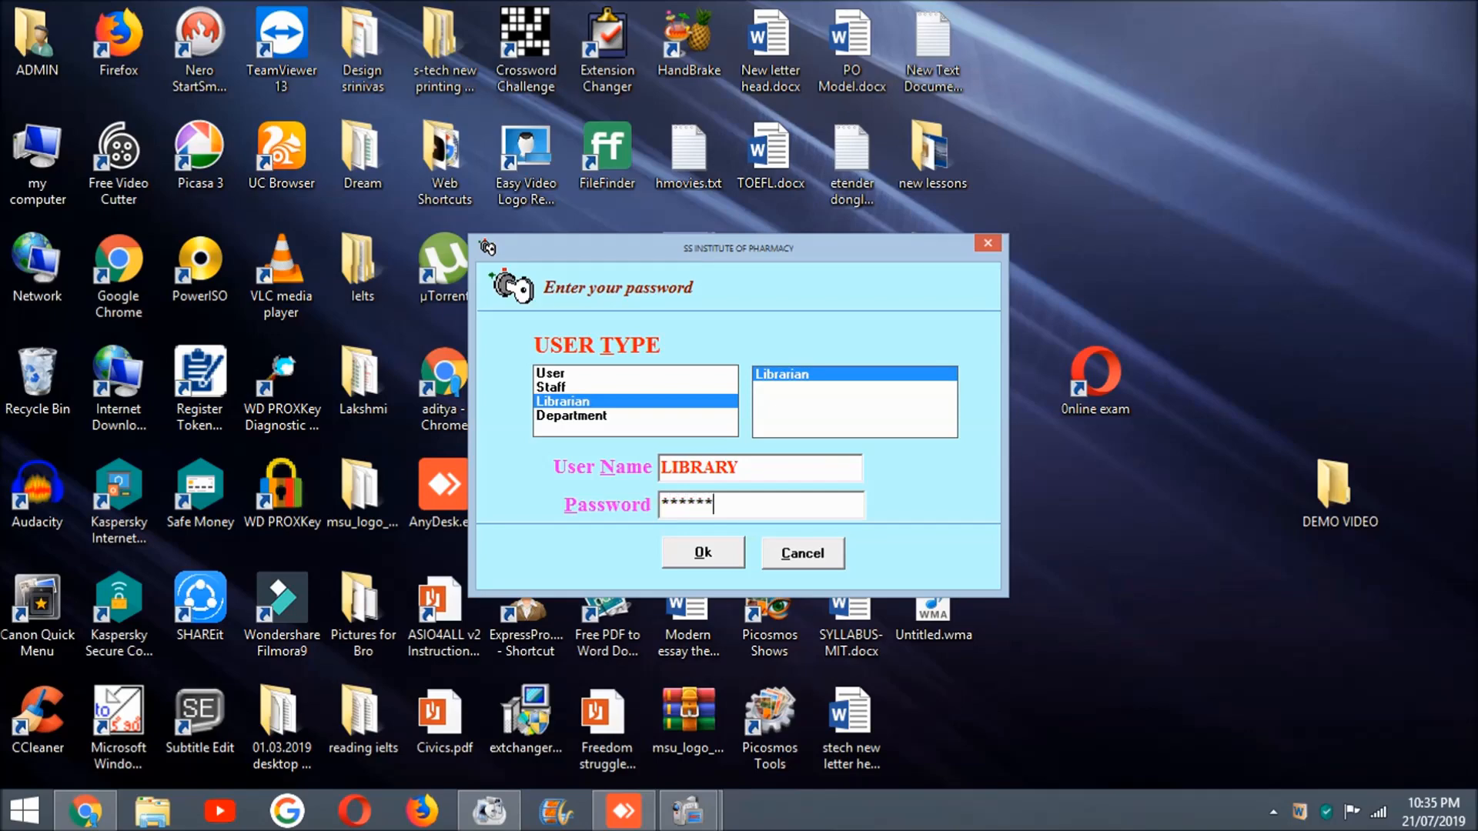
text(***)
key(Return)
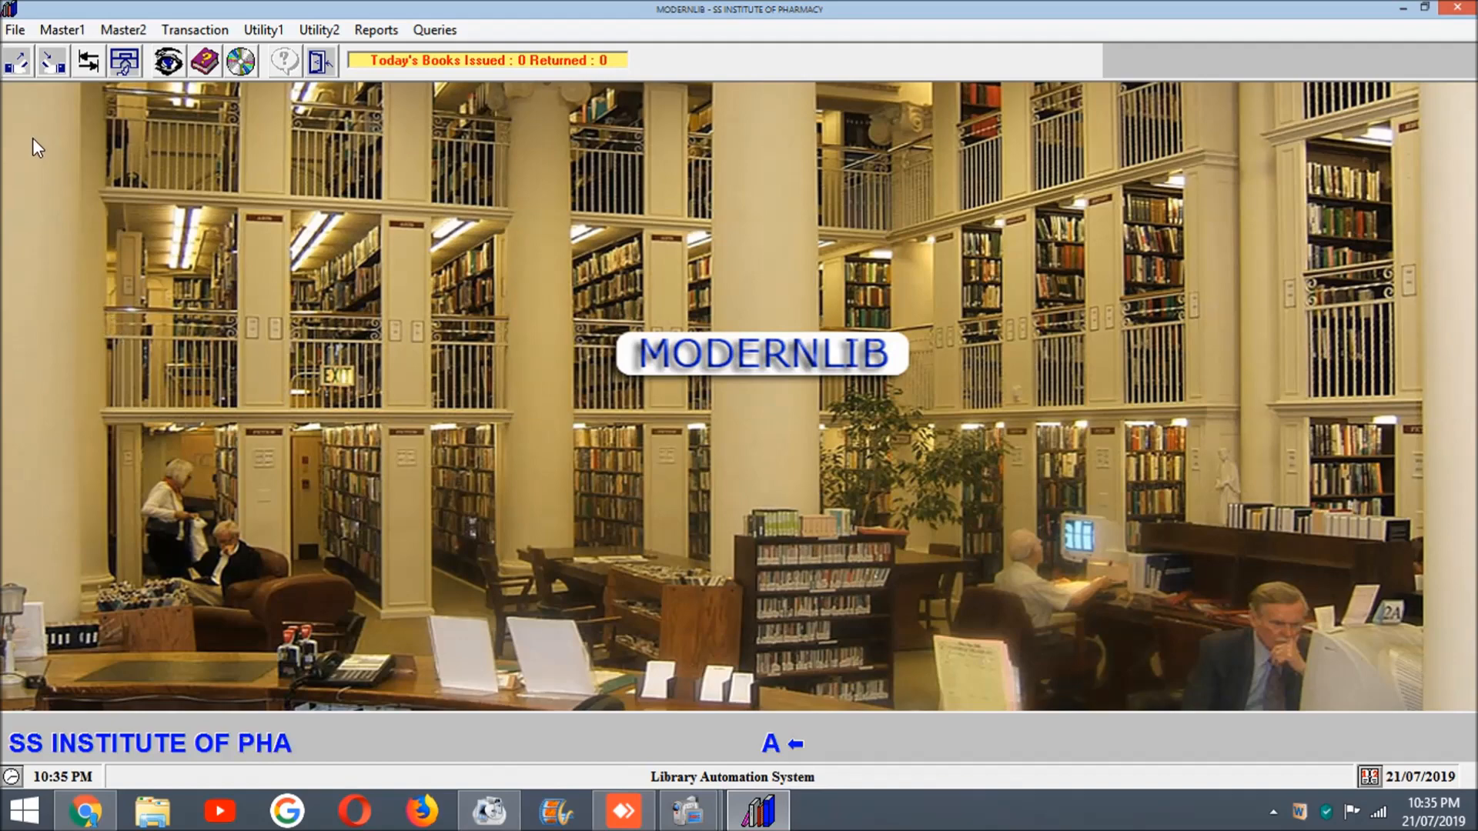
Step: View the user password details form for librarian, staff and department accounts, and close it
click(15, 30)
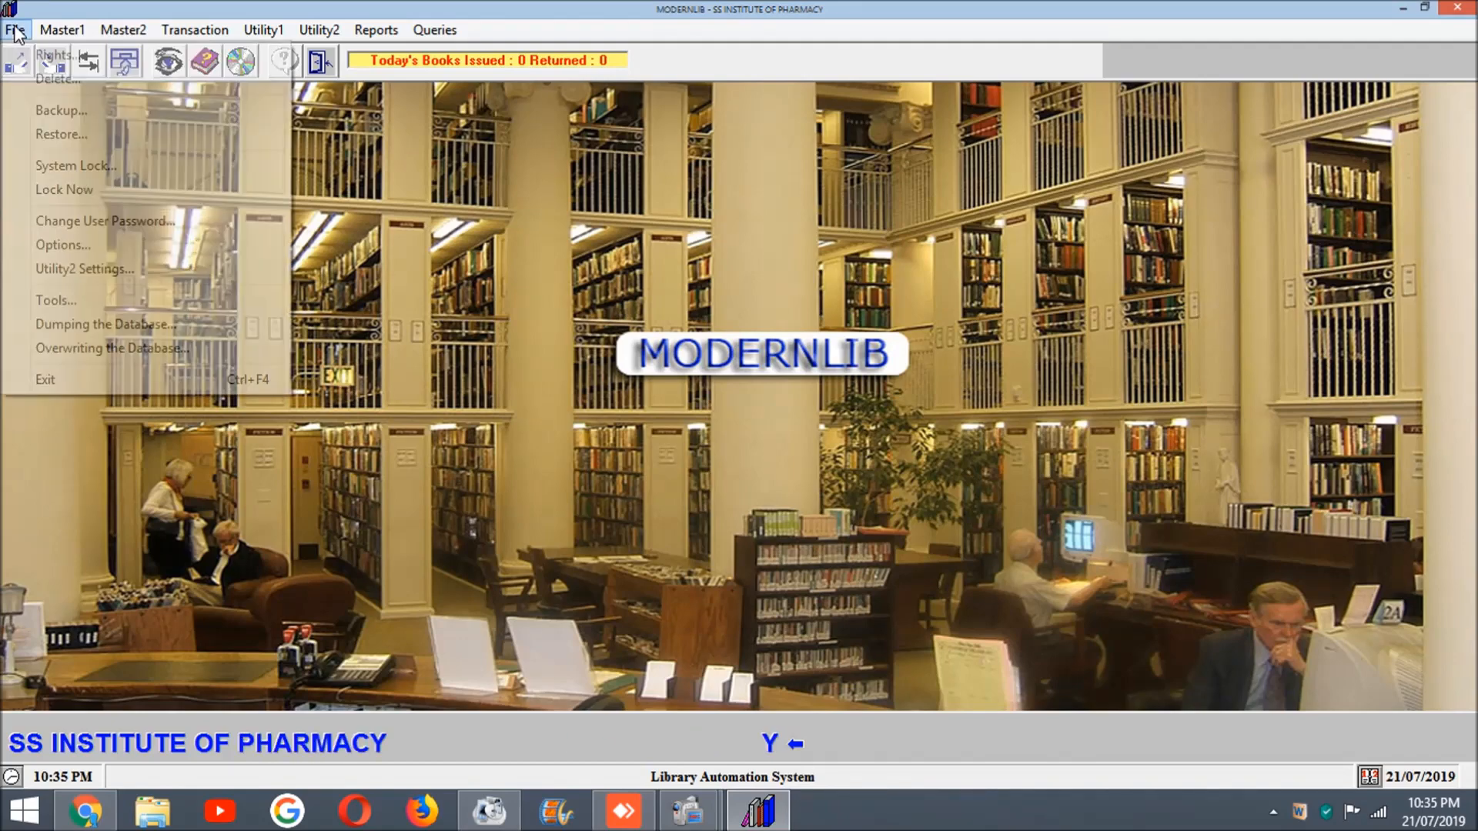
click(53, 221)
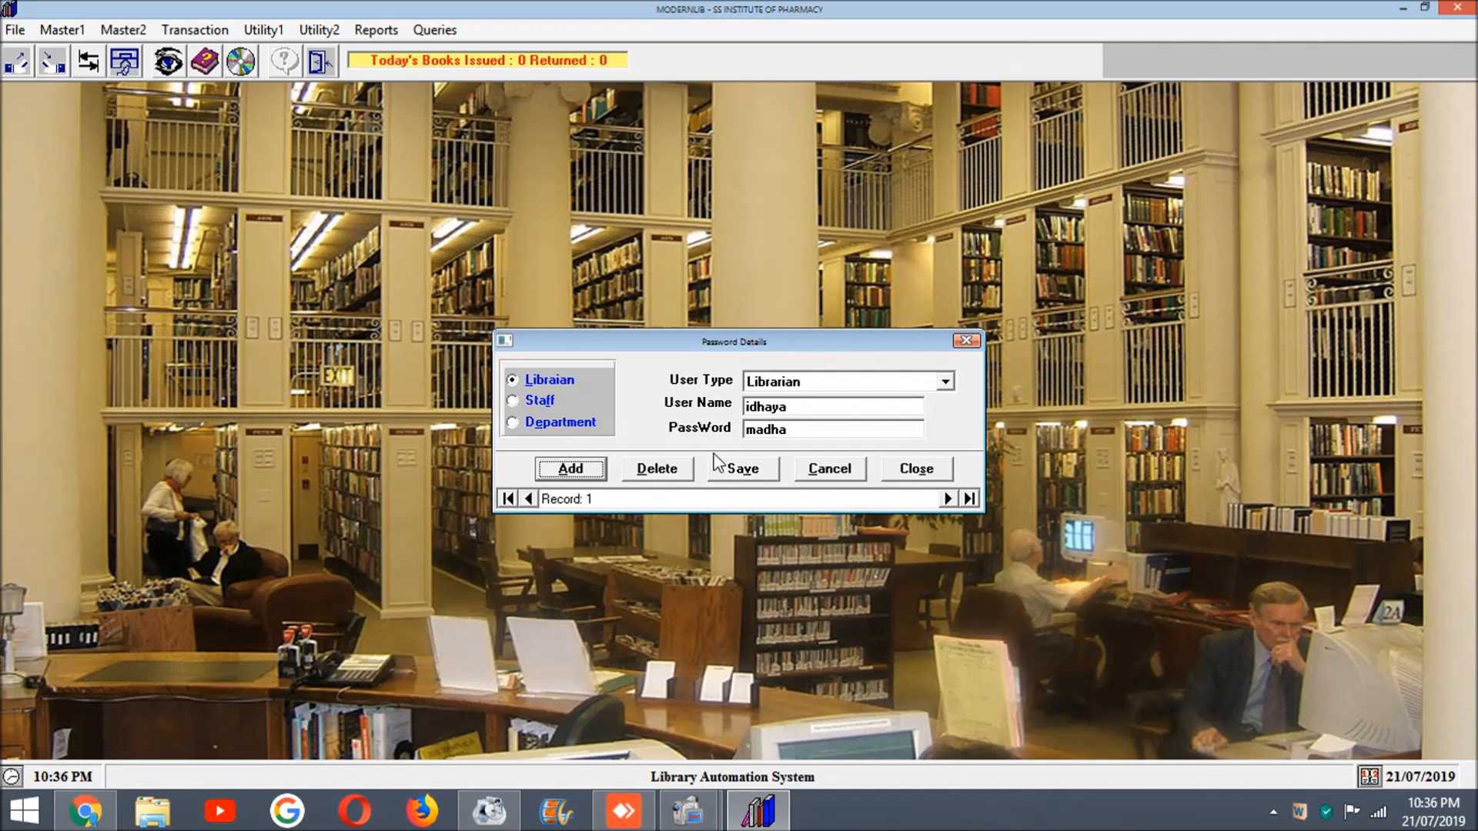
click(966, 341)
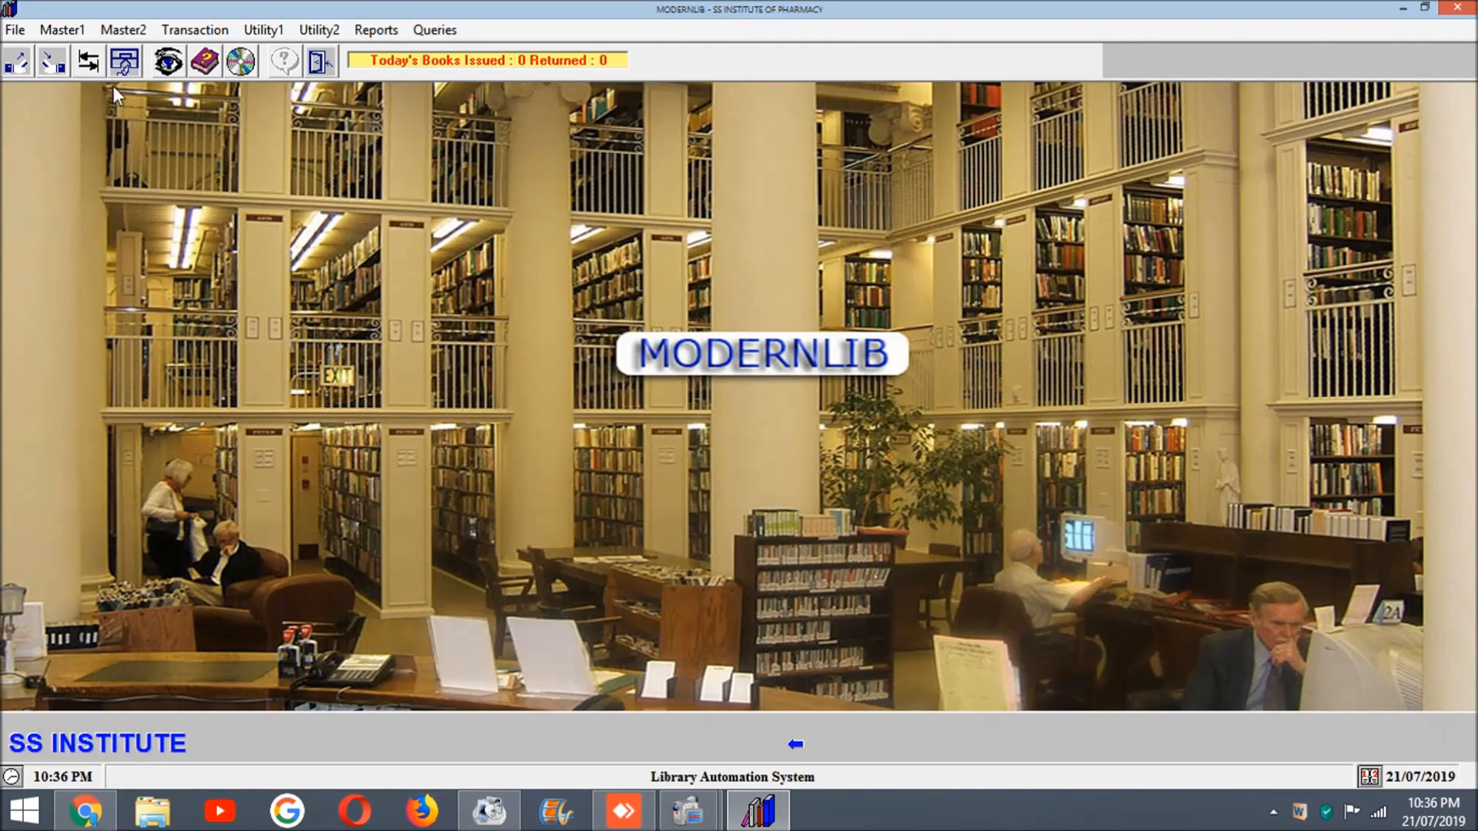
Step: Browse forward through the Department master records, and close the department details
click(104, 29)
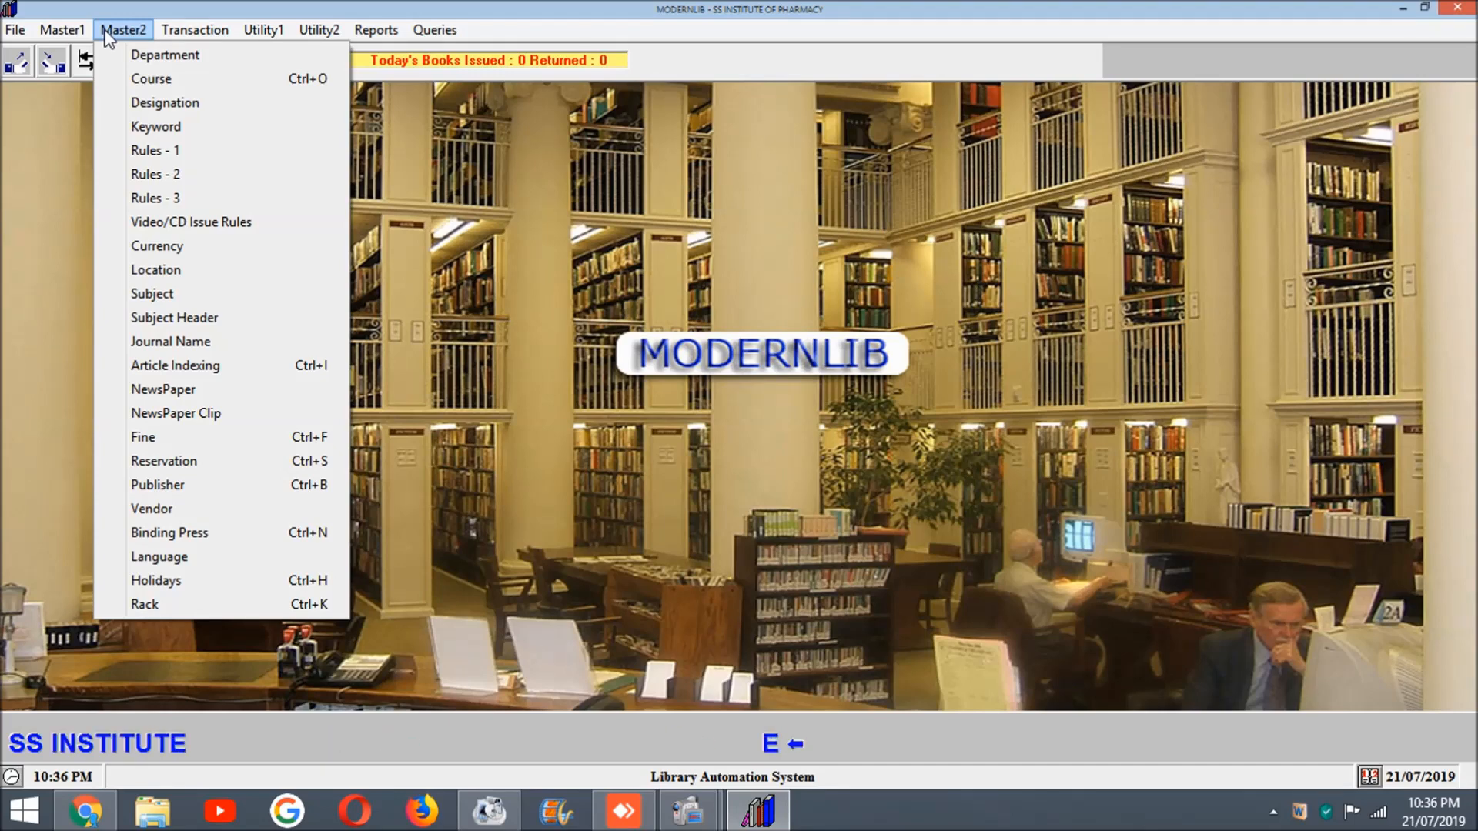
click(168, 64)
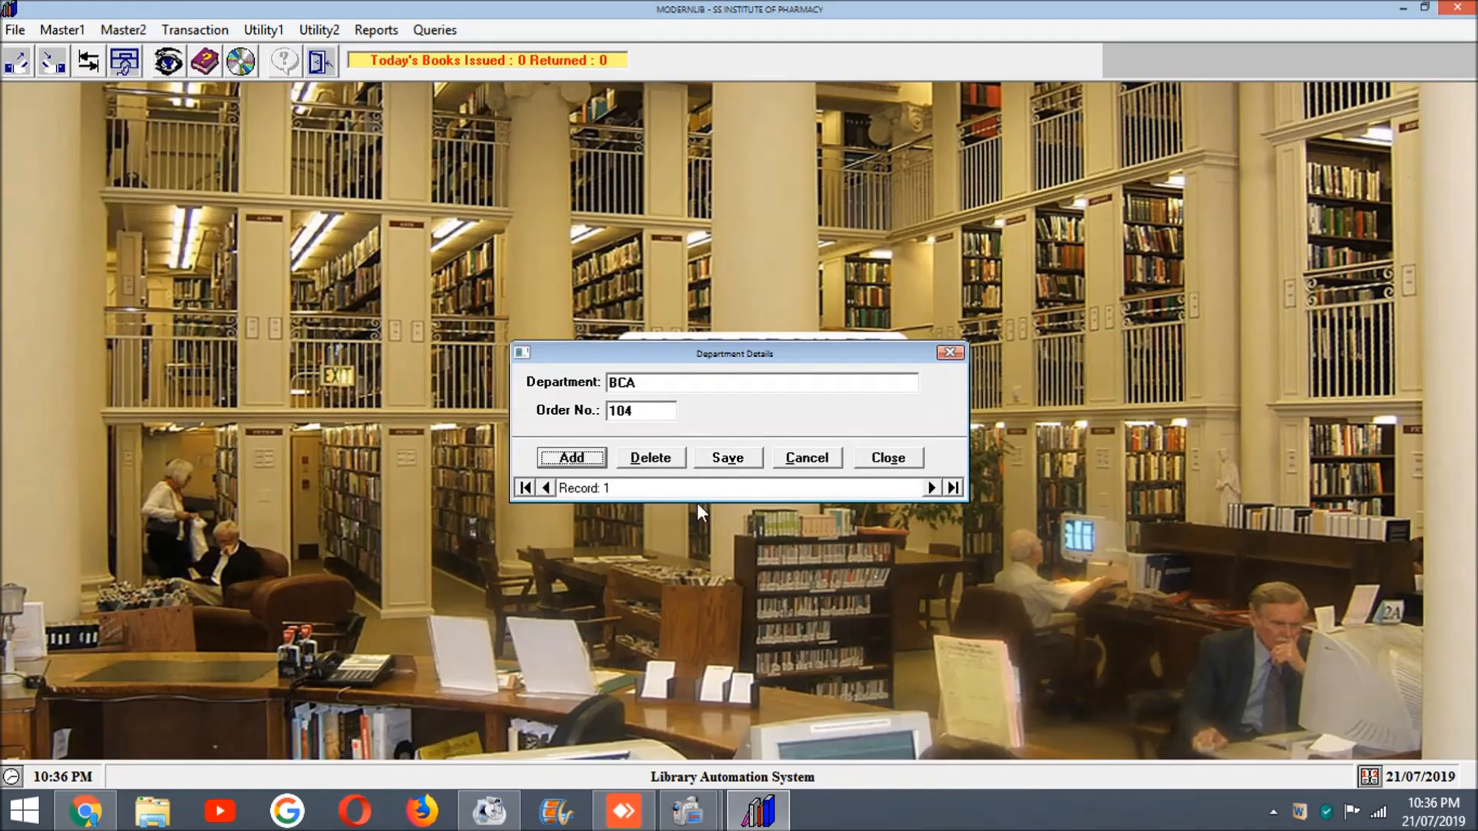
click(930, 490)
click(931, 489)
click(931, 490)
click(930, 490)
click(931, 490)
click(930, 489)
click(931, 489)
click(931, 490)
click(930, 490)
click(931, 489)
click(930, 489)
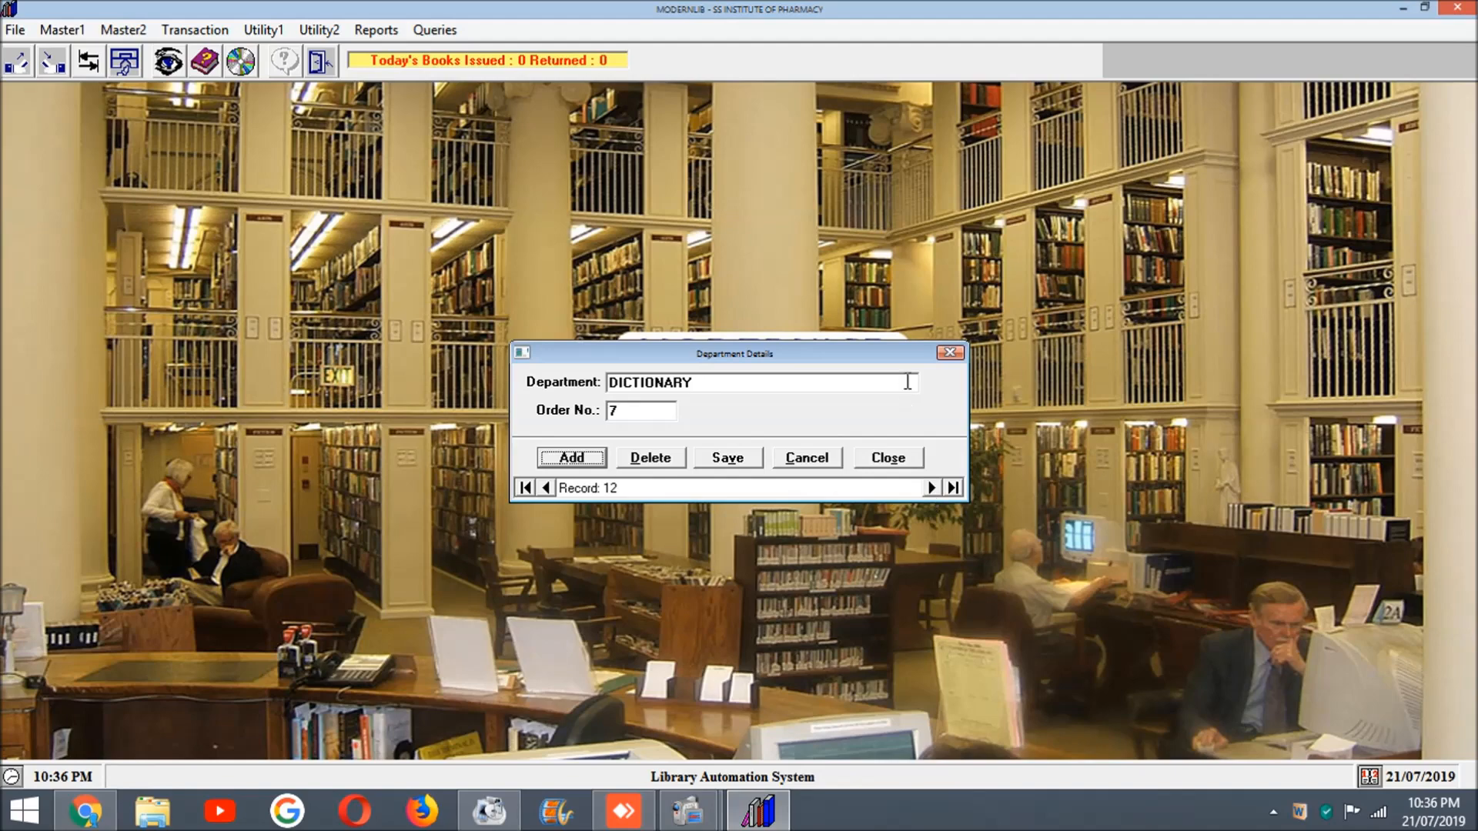
click(950, 352)
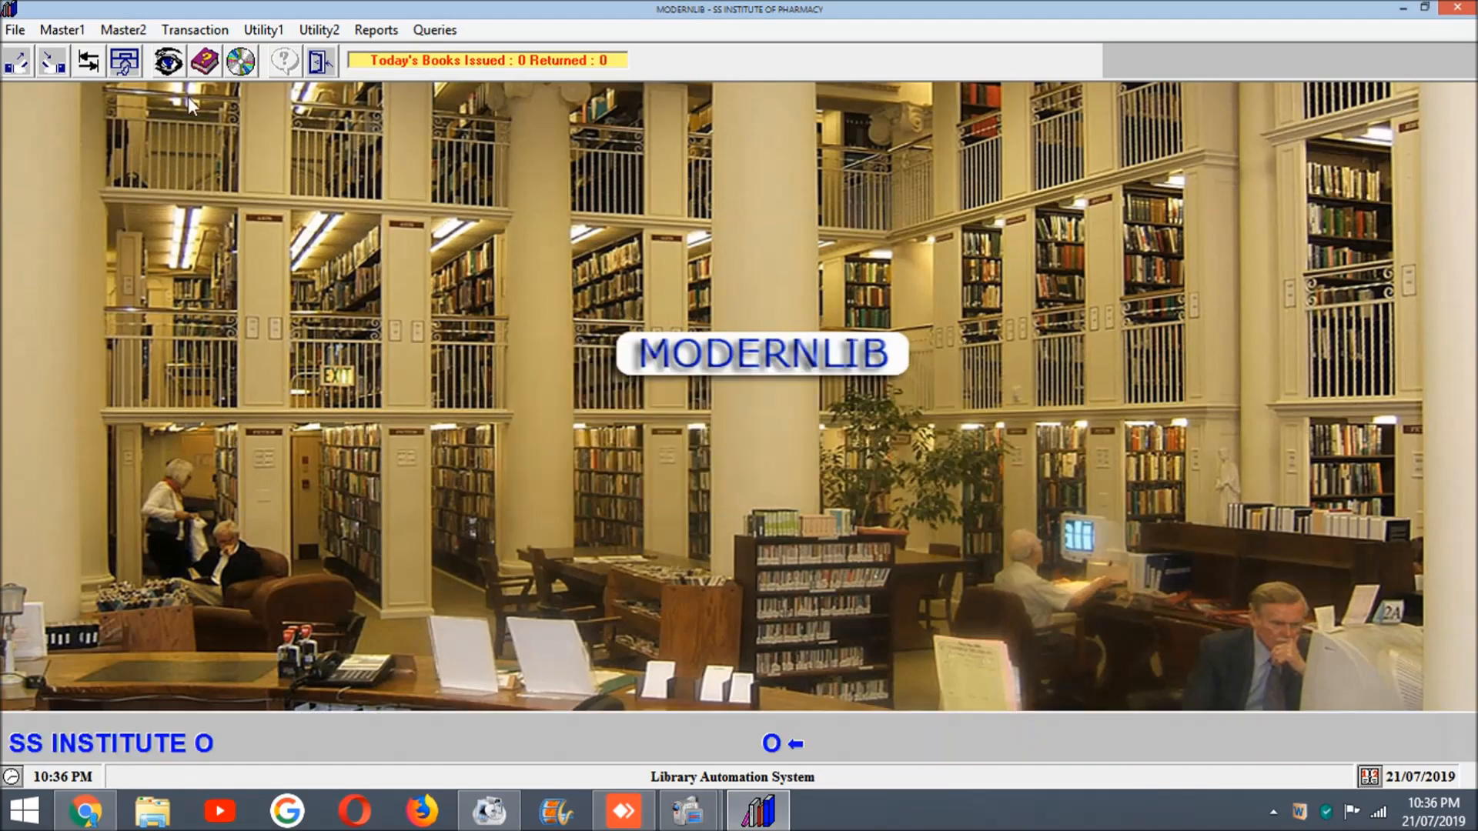
Step: View the Designation master with its teaching and non-teaching types, and close it
click(128, 31)
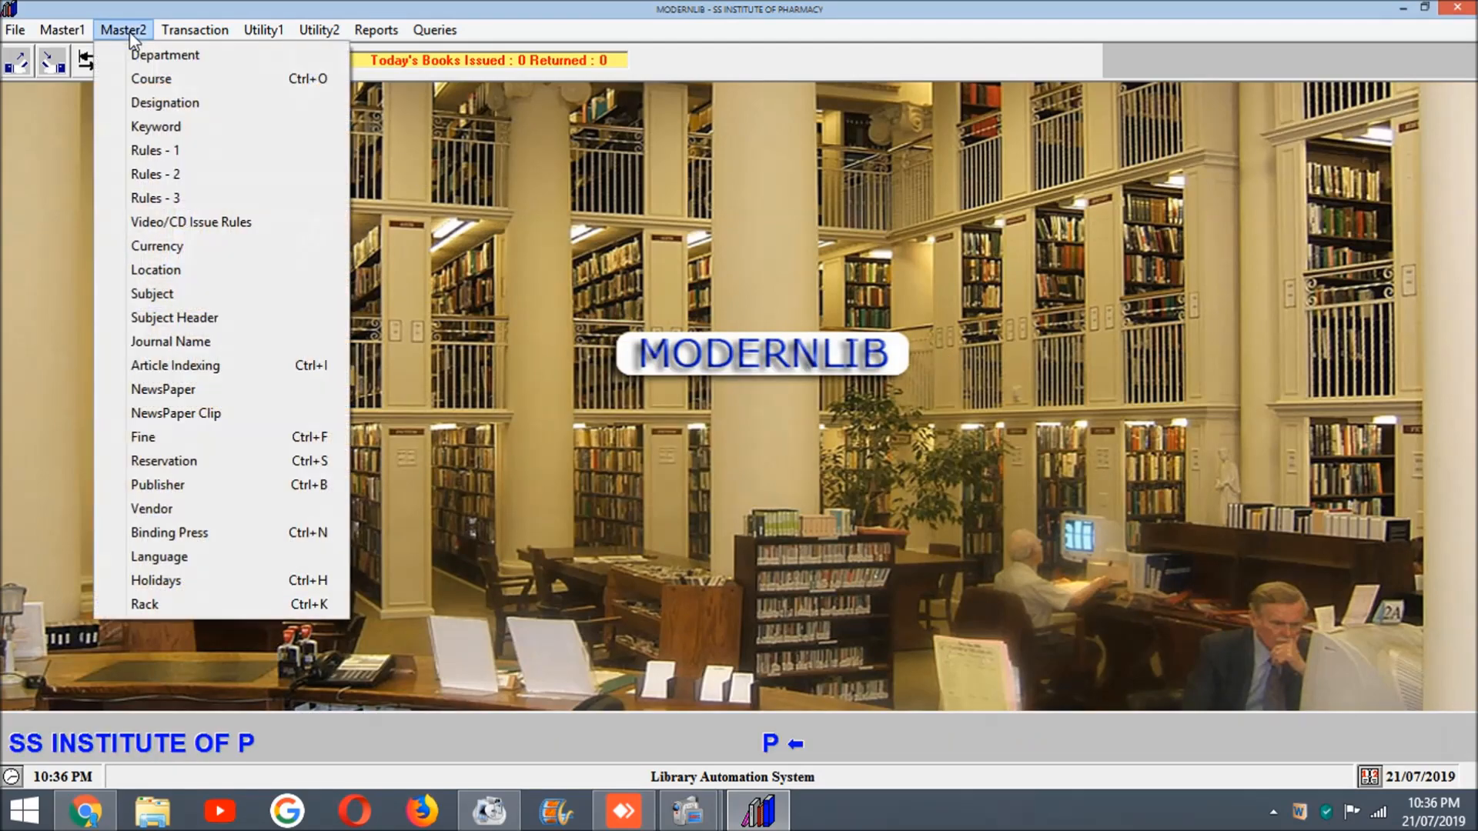
click(140, 102)
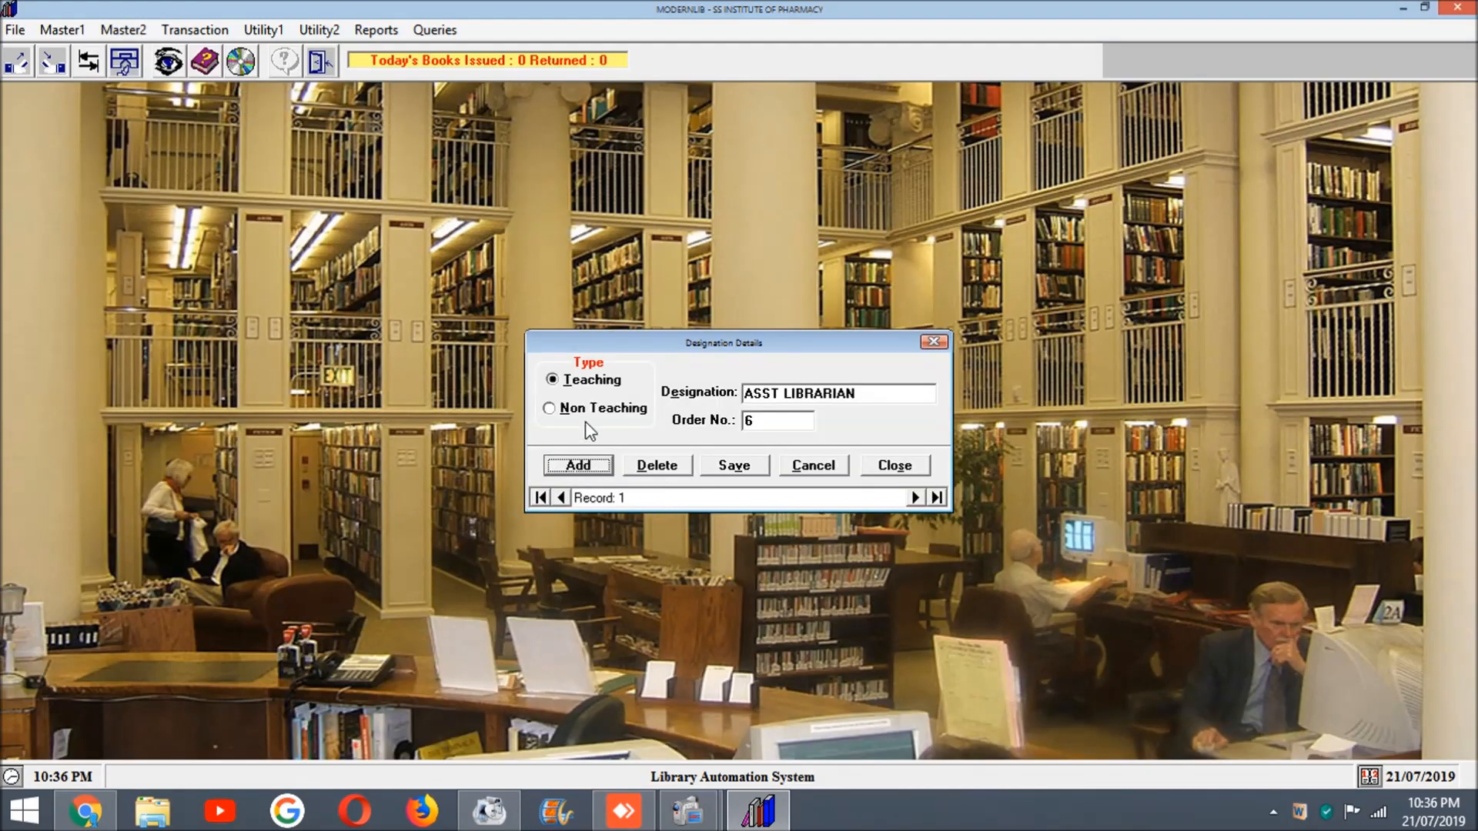
click(905, 471)
Step: Browse the Keyword master records from the first through the fourth, and close the keyword details
click(122, 30)
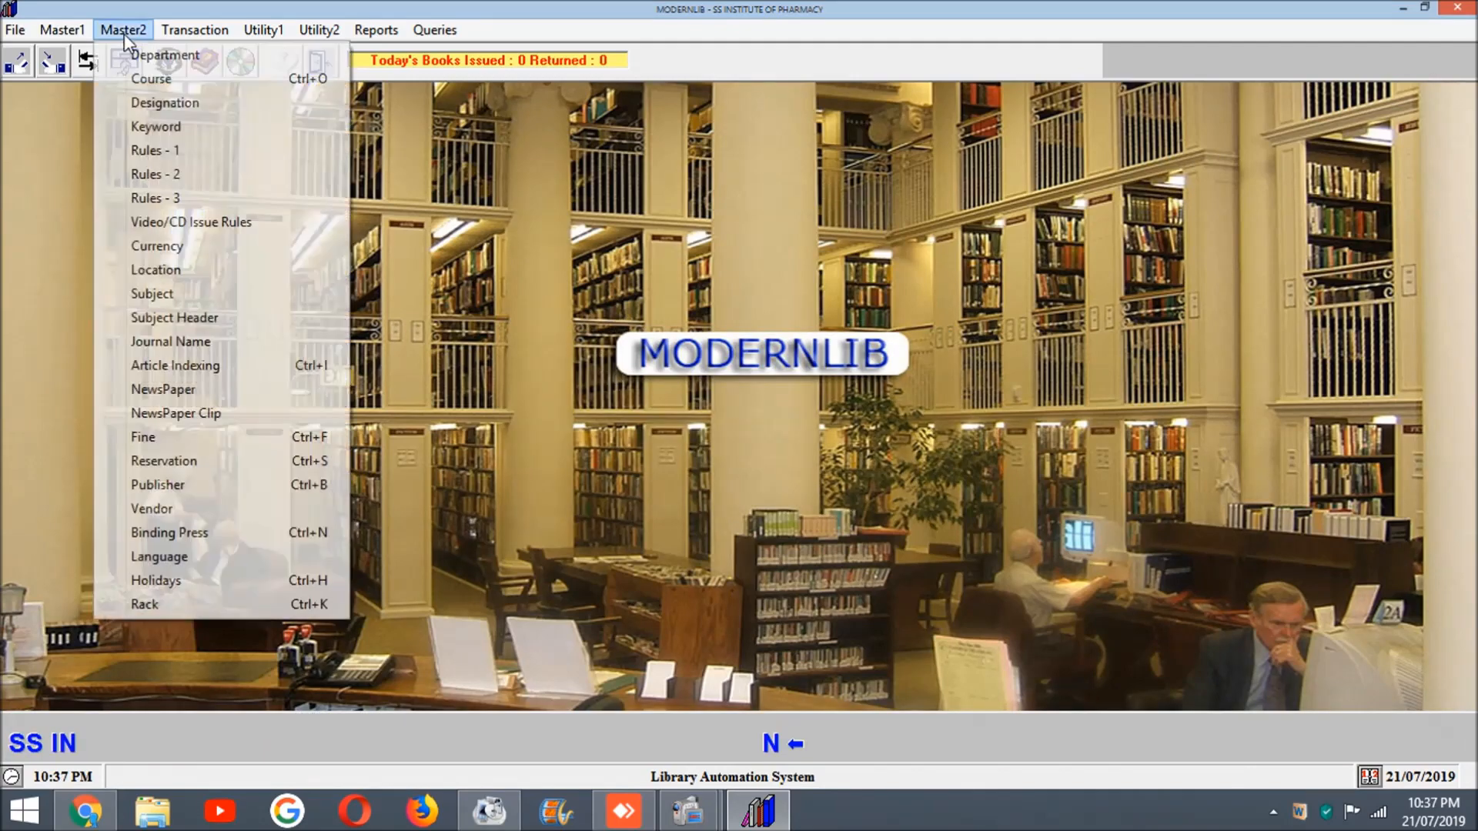
click(158, 127)
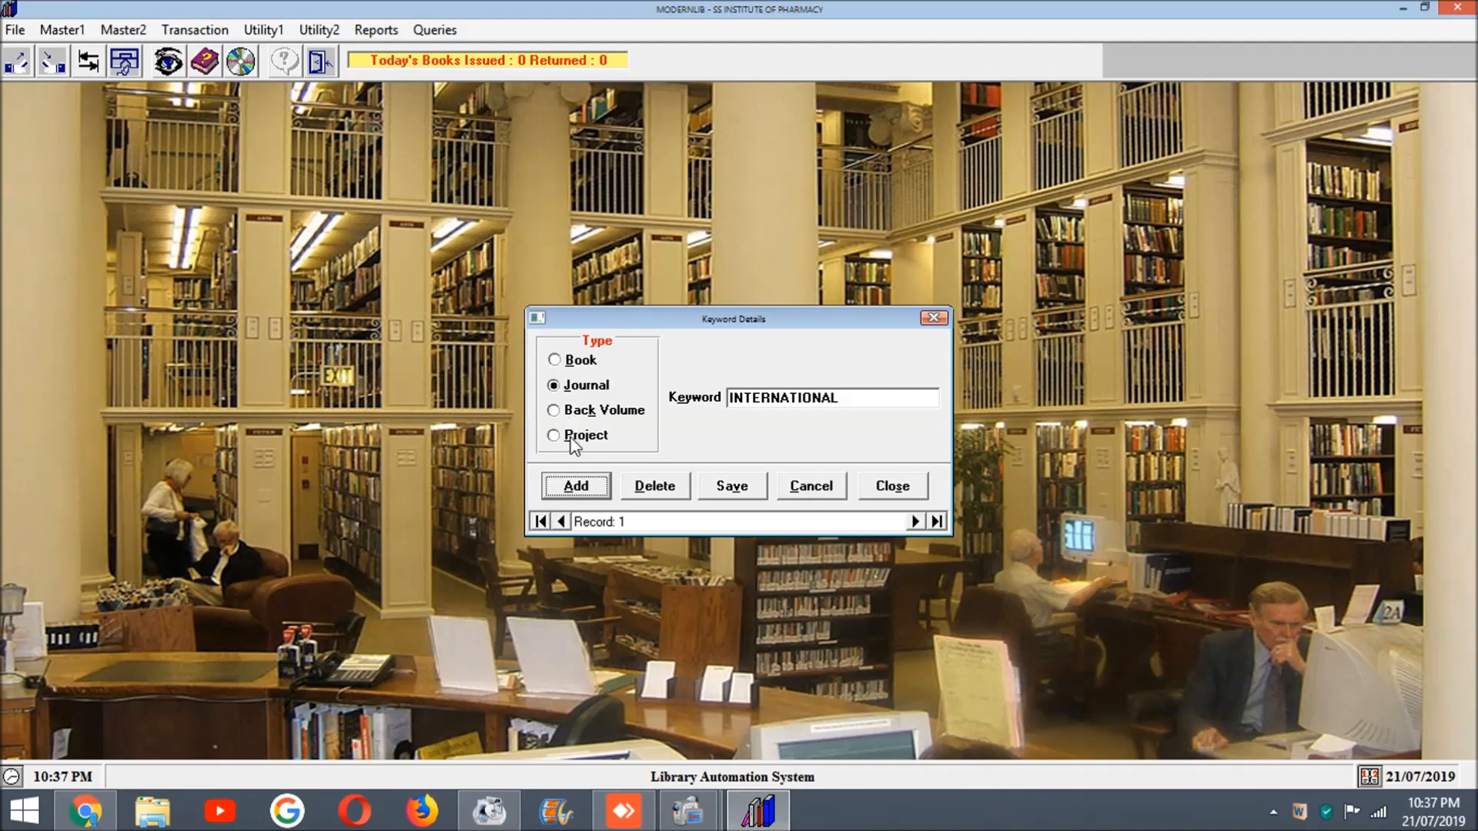
click(913, 521)
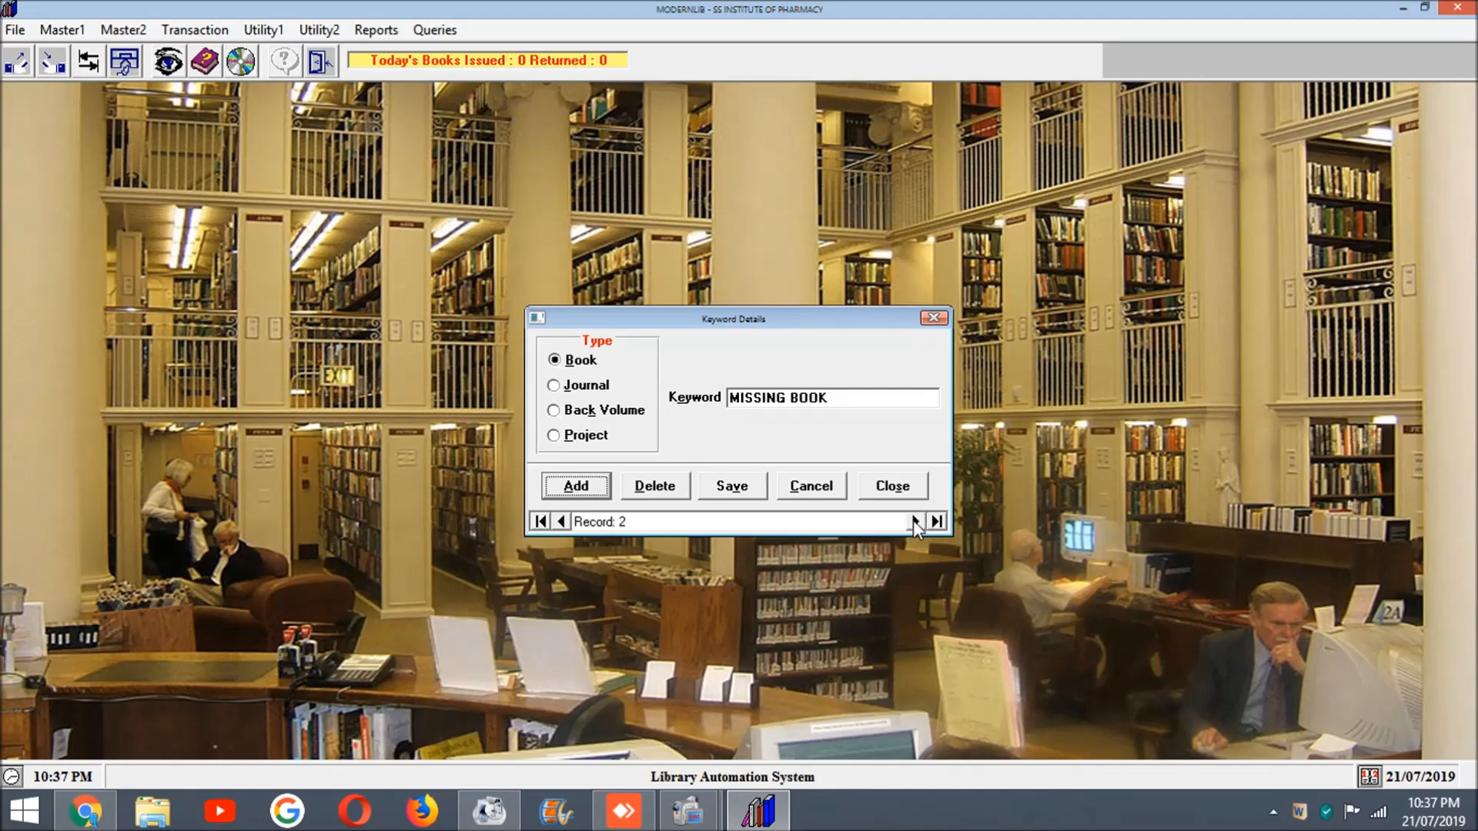
click(913, 521)
click(913, 521)
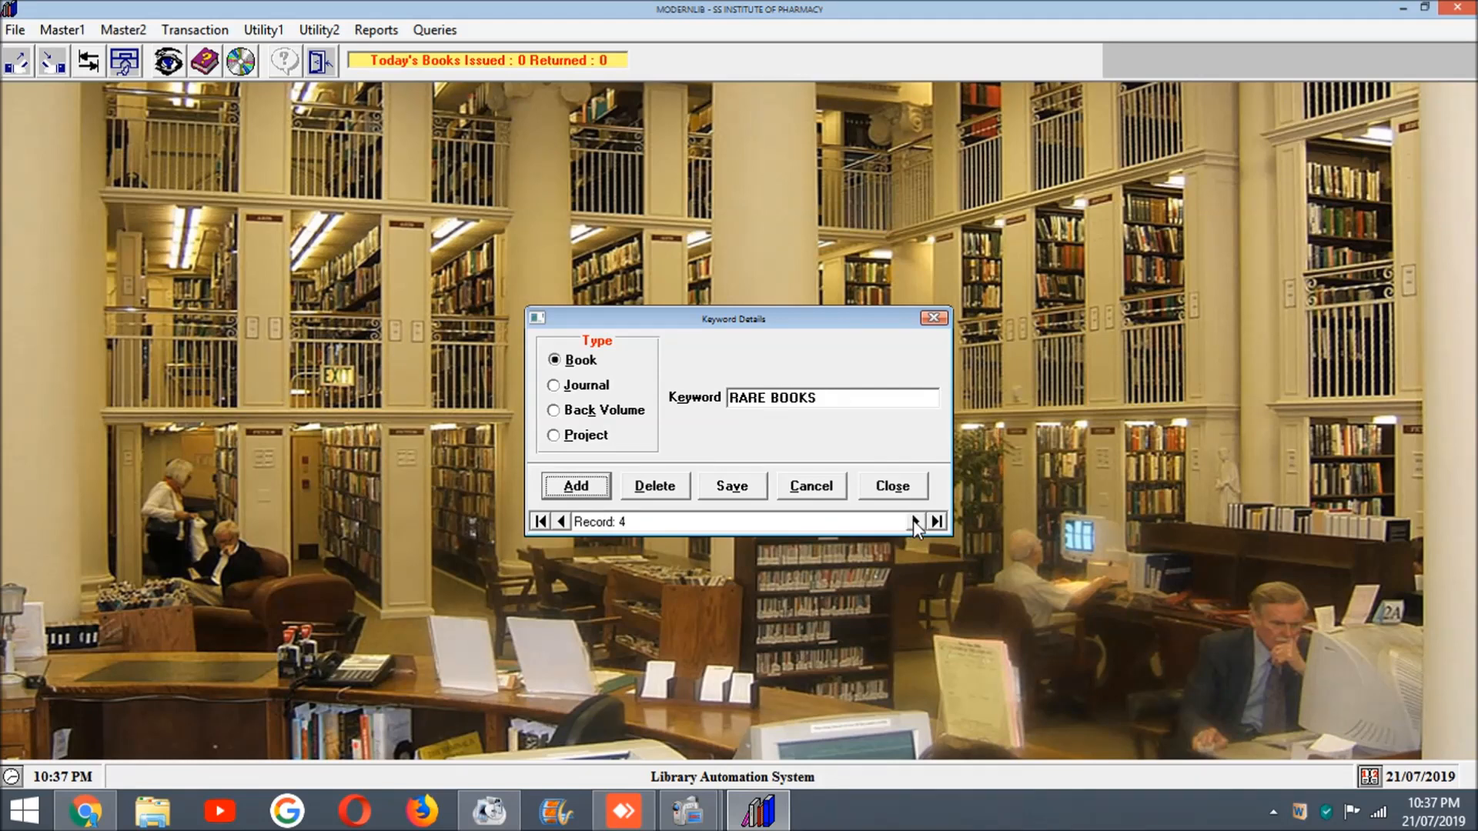
click(934, 319)
Step: Review the resource issue rules in Rules - 1 and Rules - 2, closing each form without changes
click(112, 30)
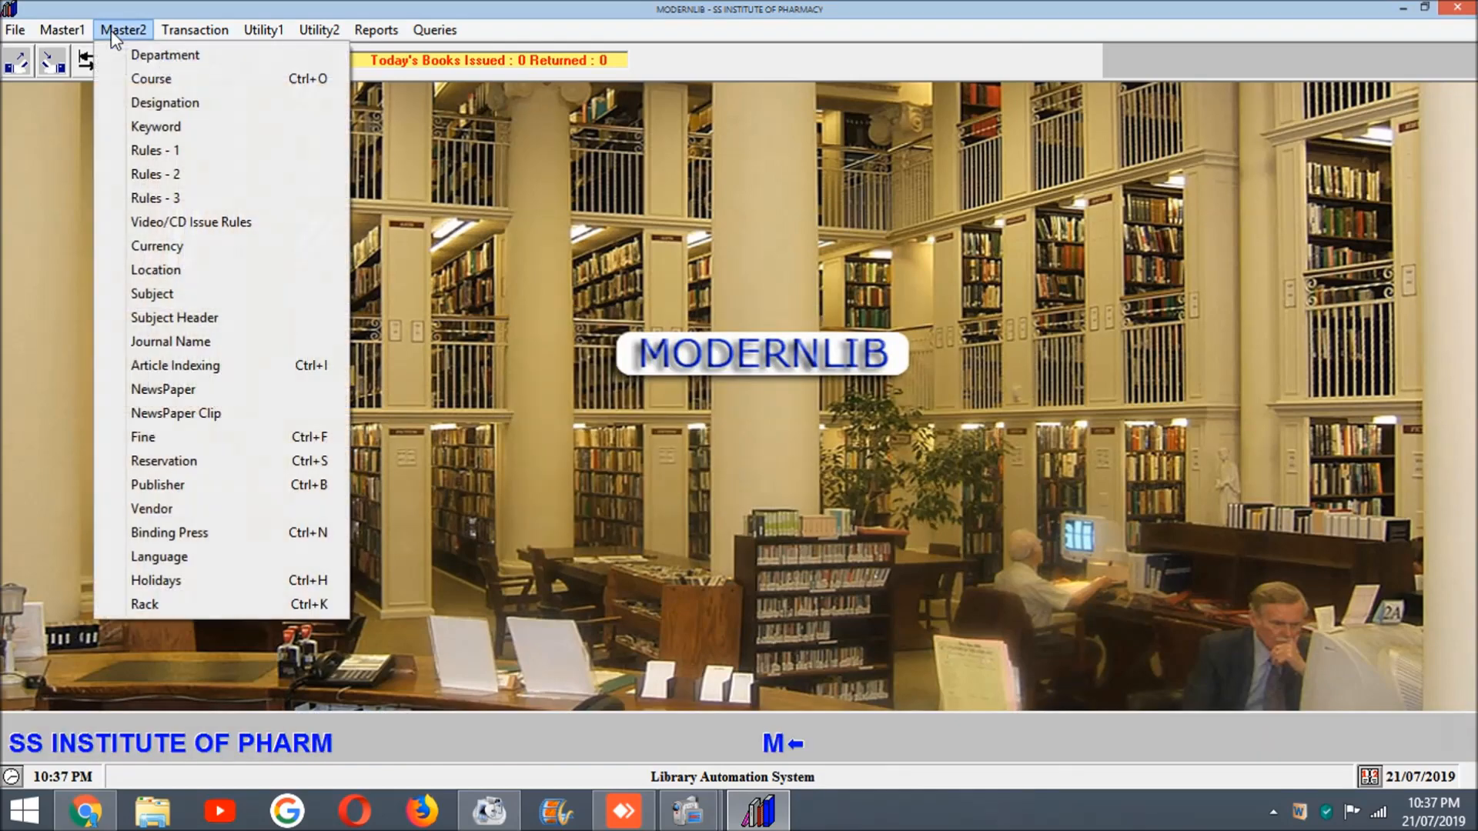
click(147, 153)
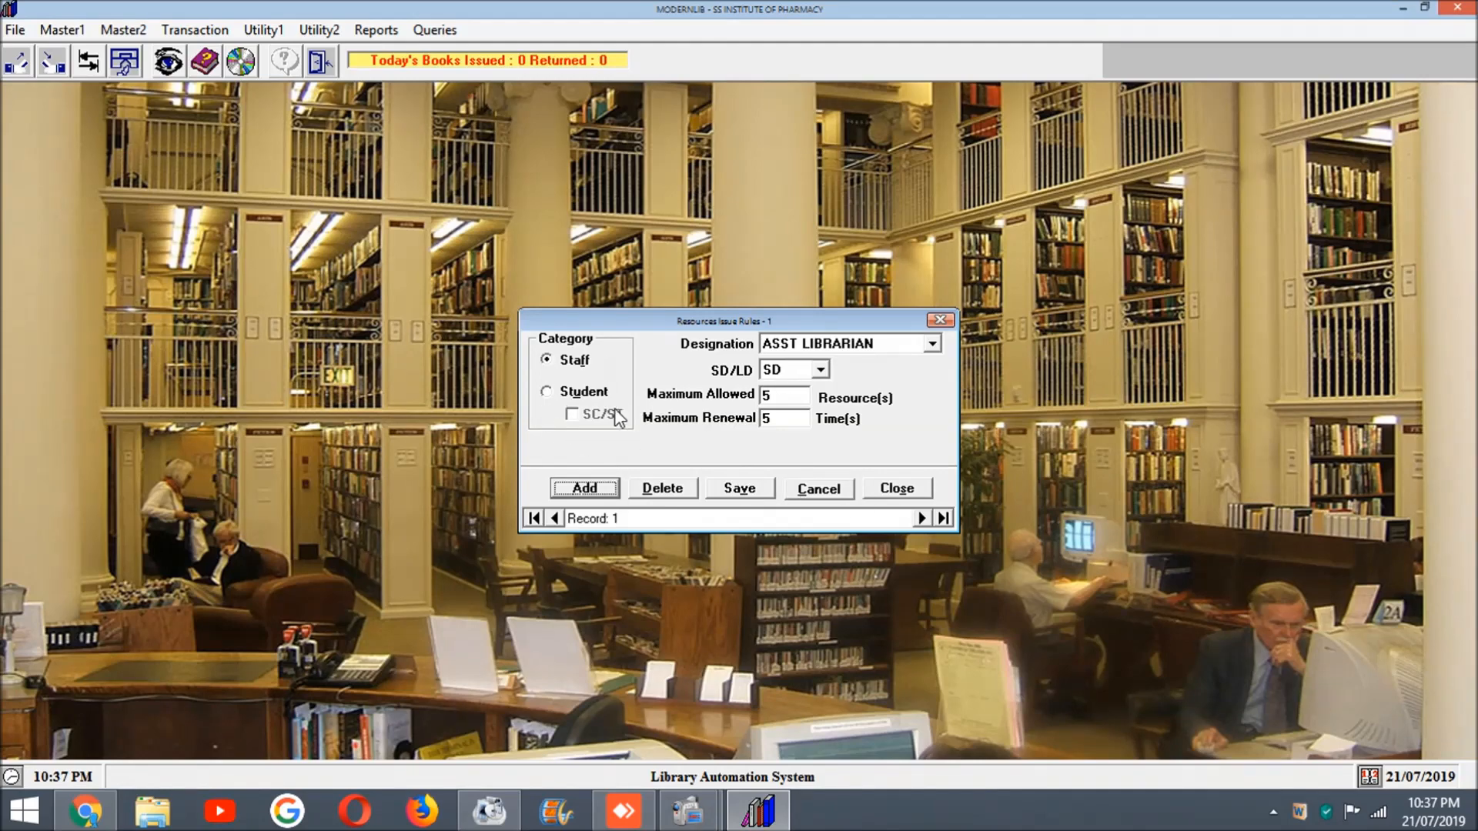
click(940, 322)
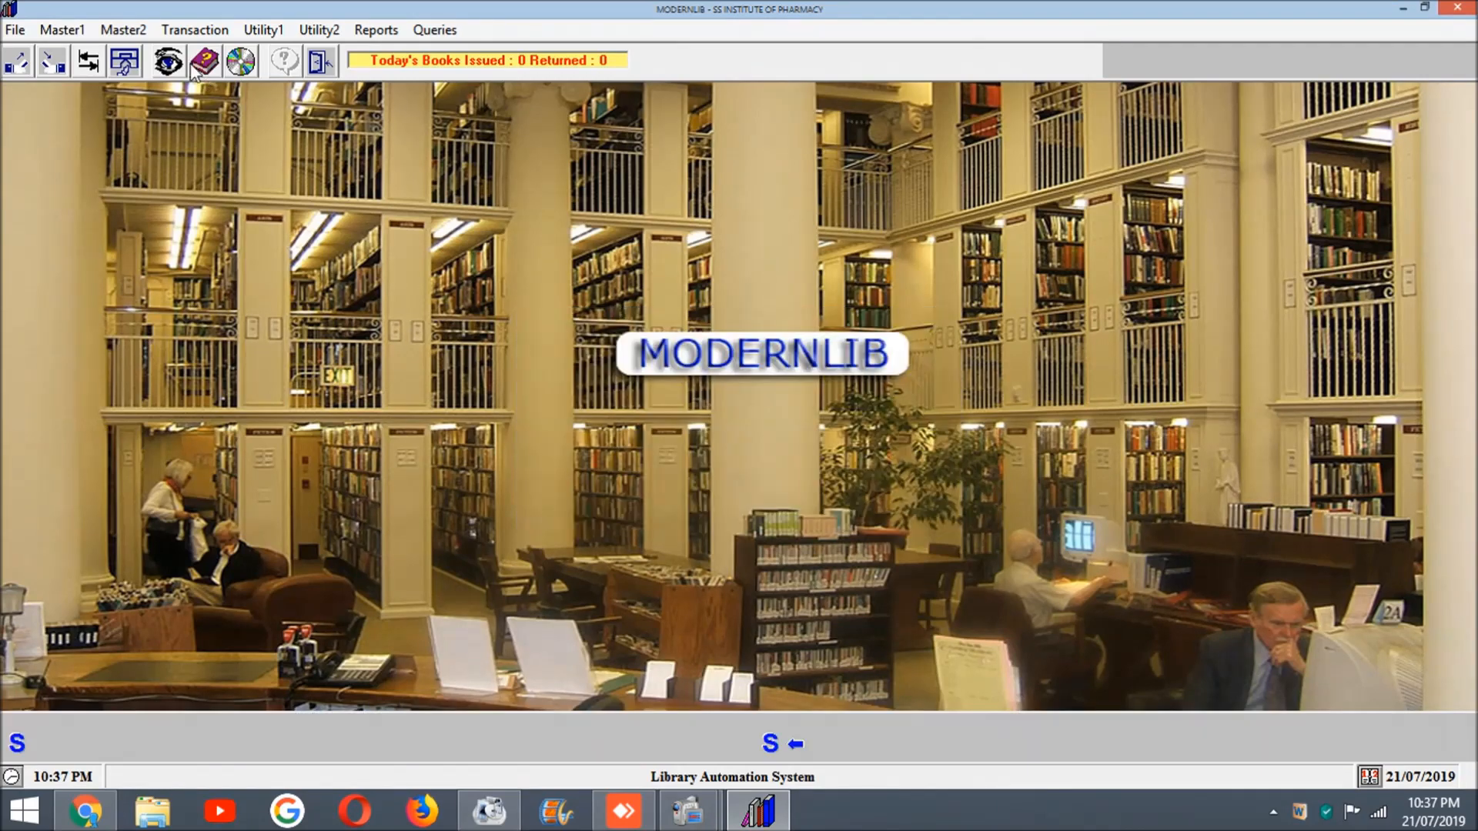
click(125, 28)
click(150, 174)
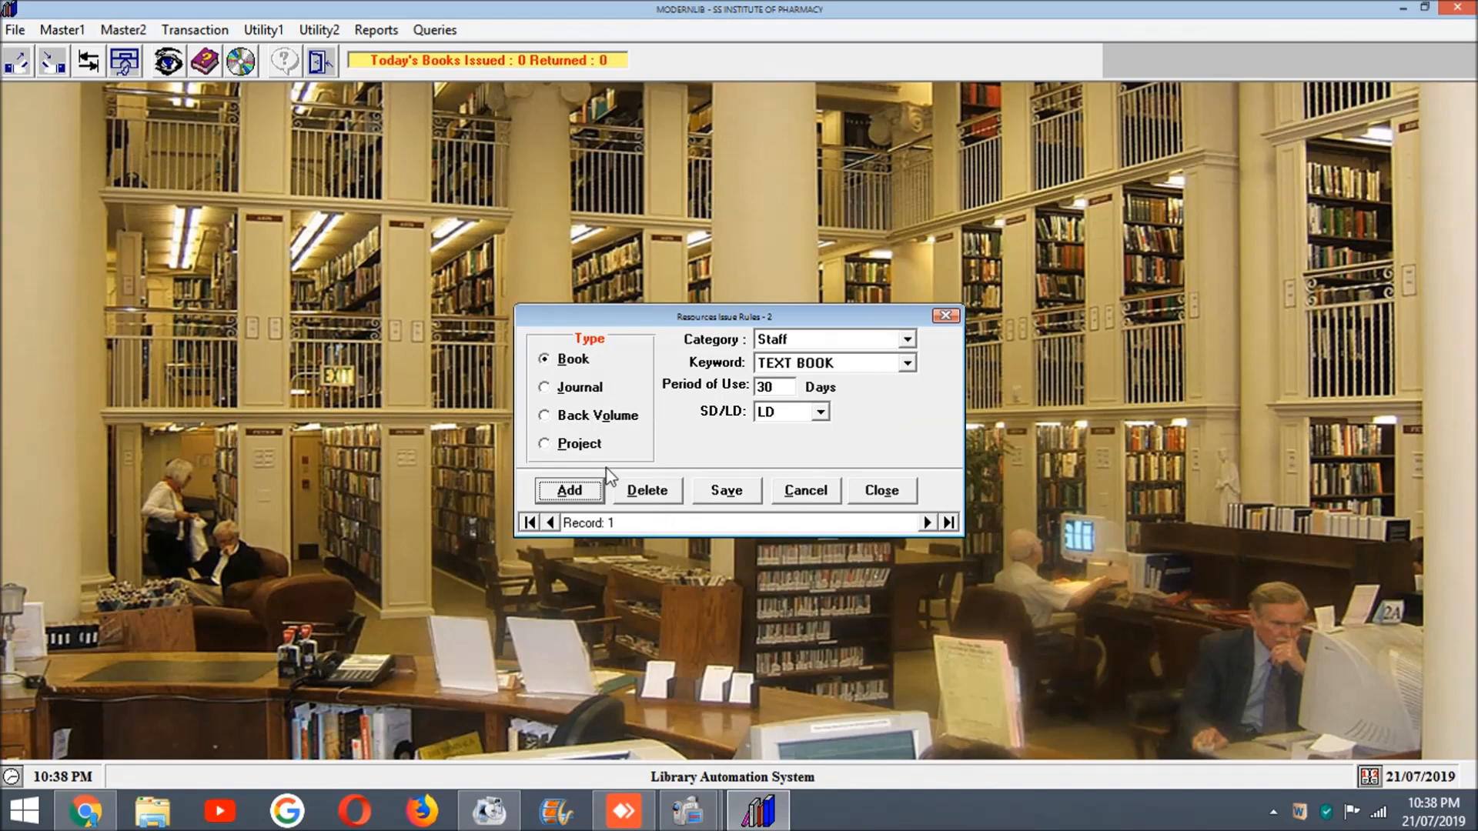
click(882, 490)
Step: View the rack and row entry in the Location master, and close it without saving
click(120, 32)
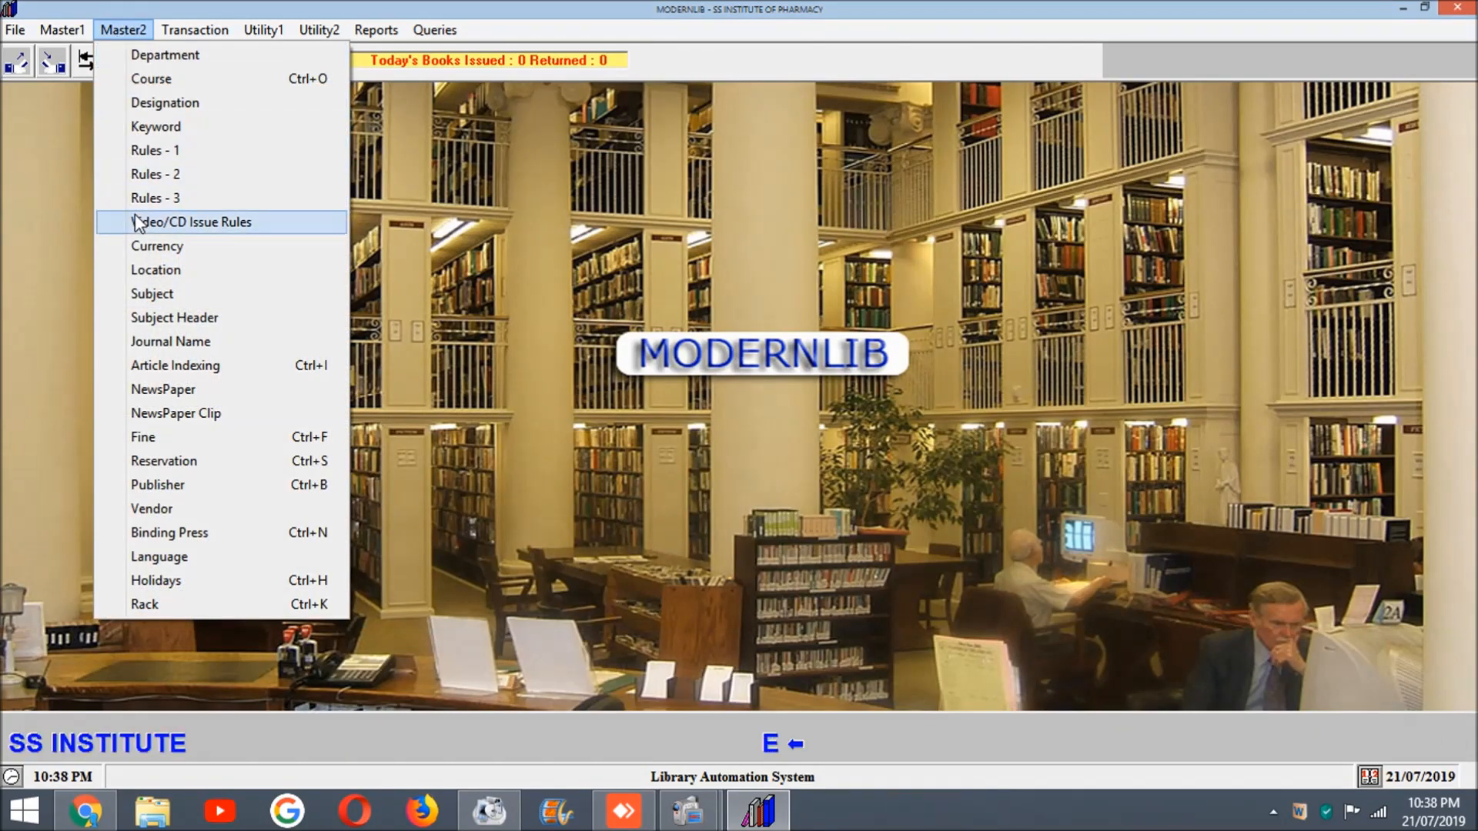
click(146, 271)
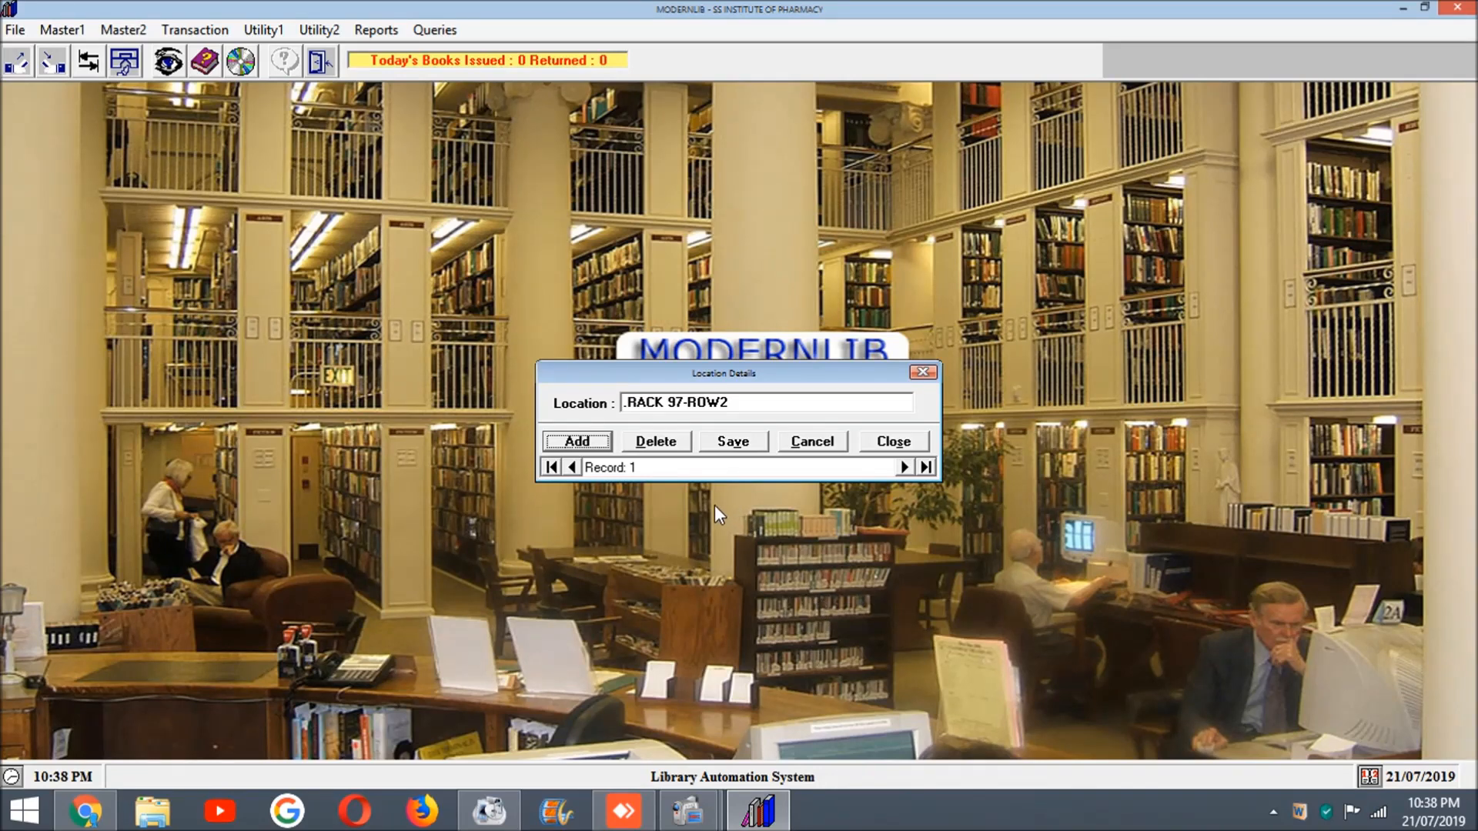
click(684, 401)
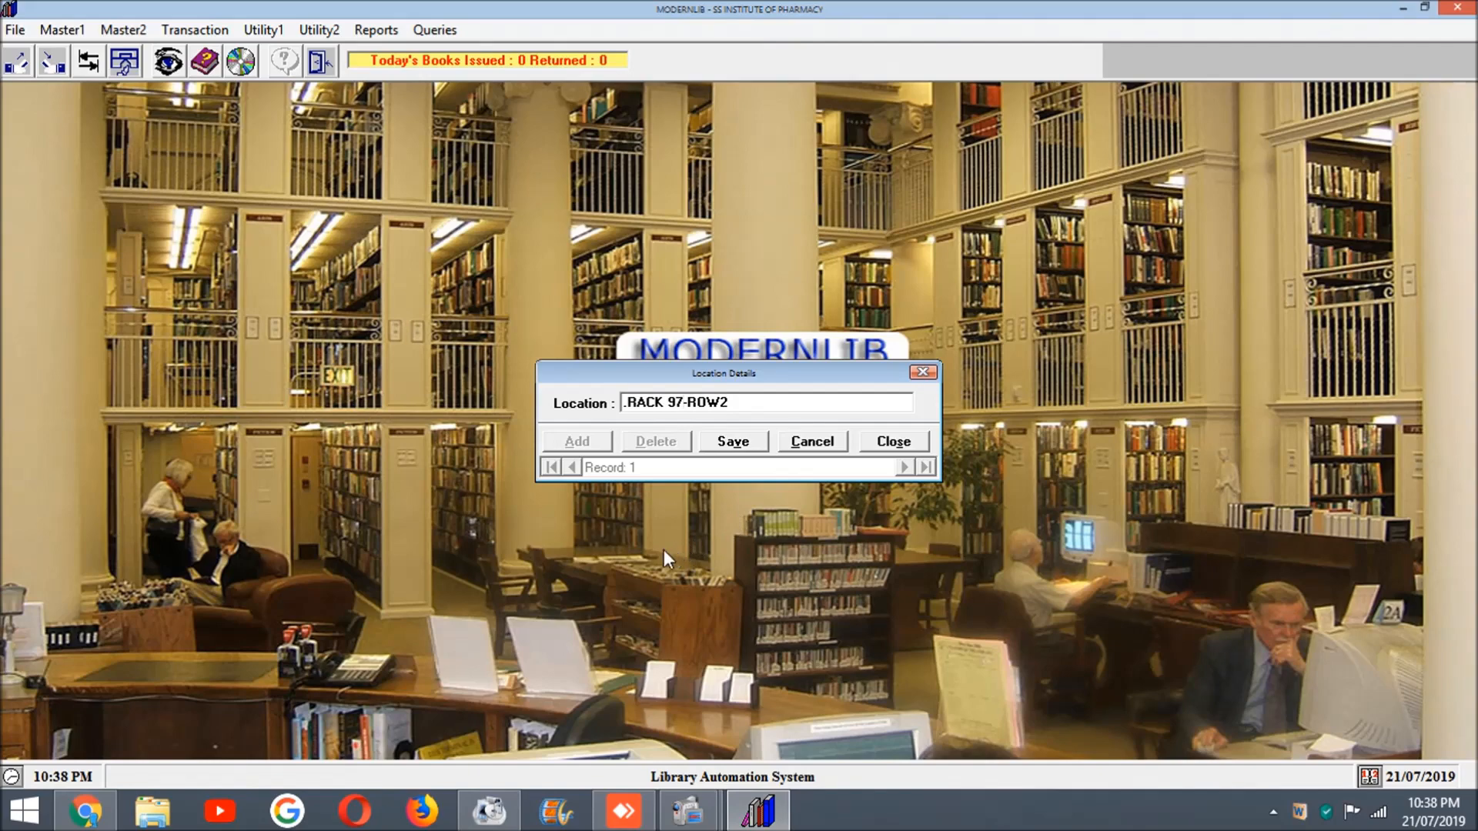
click(925, 375)
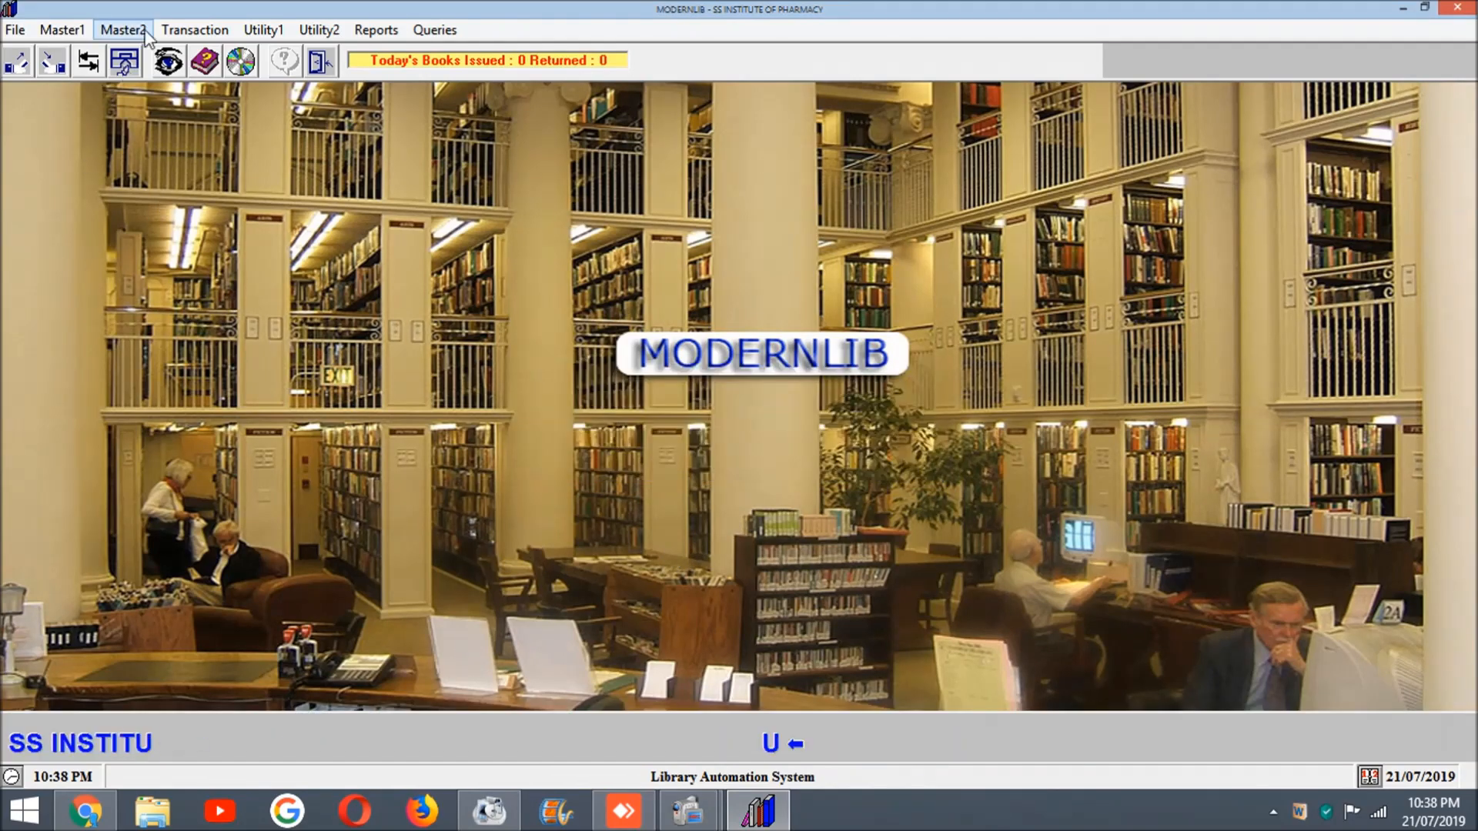
click(141, 34)
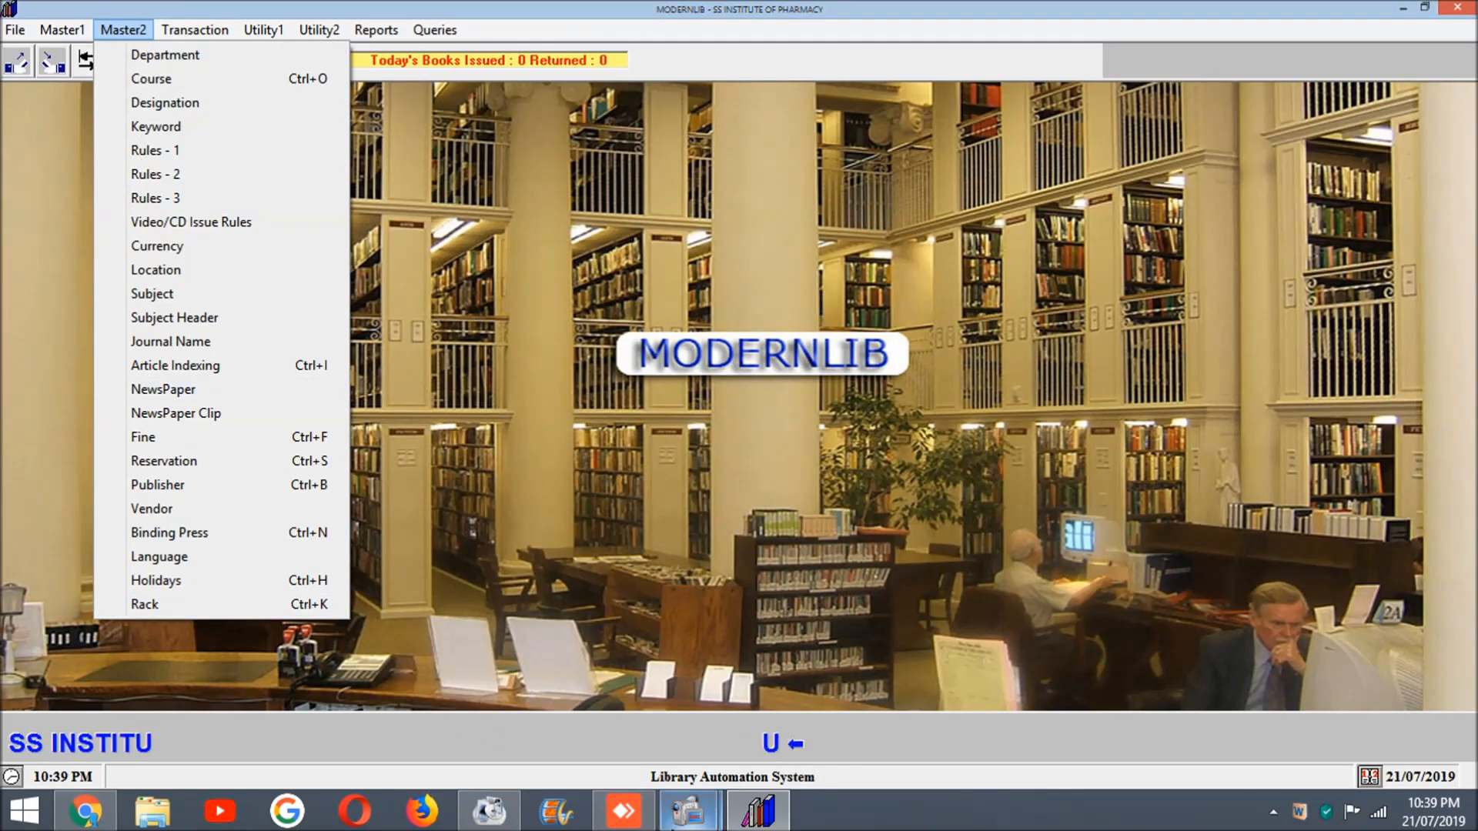
click(710, 815)
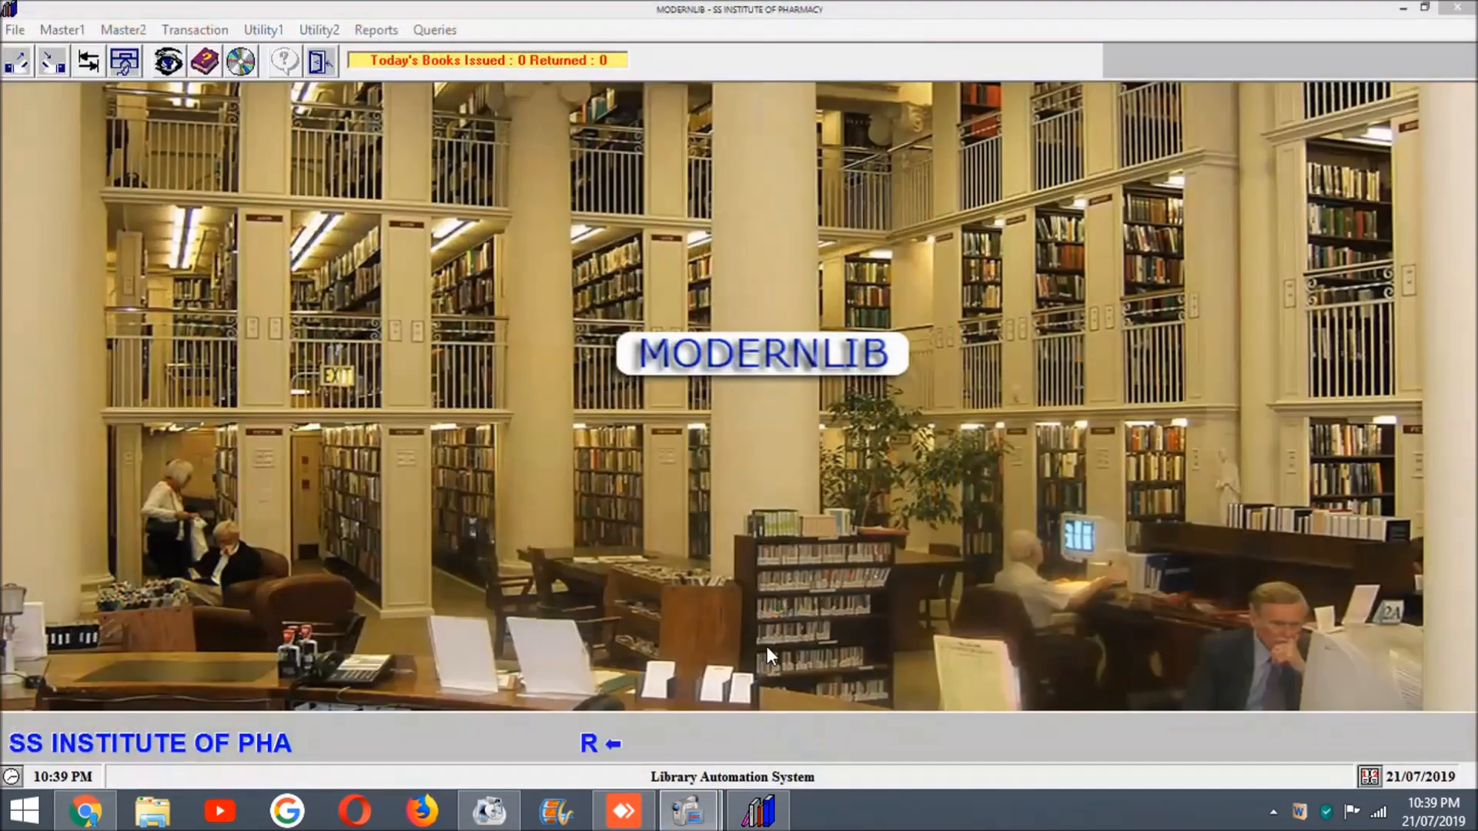
mouse_move(688, 812)
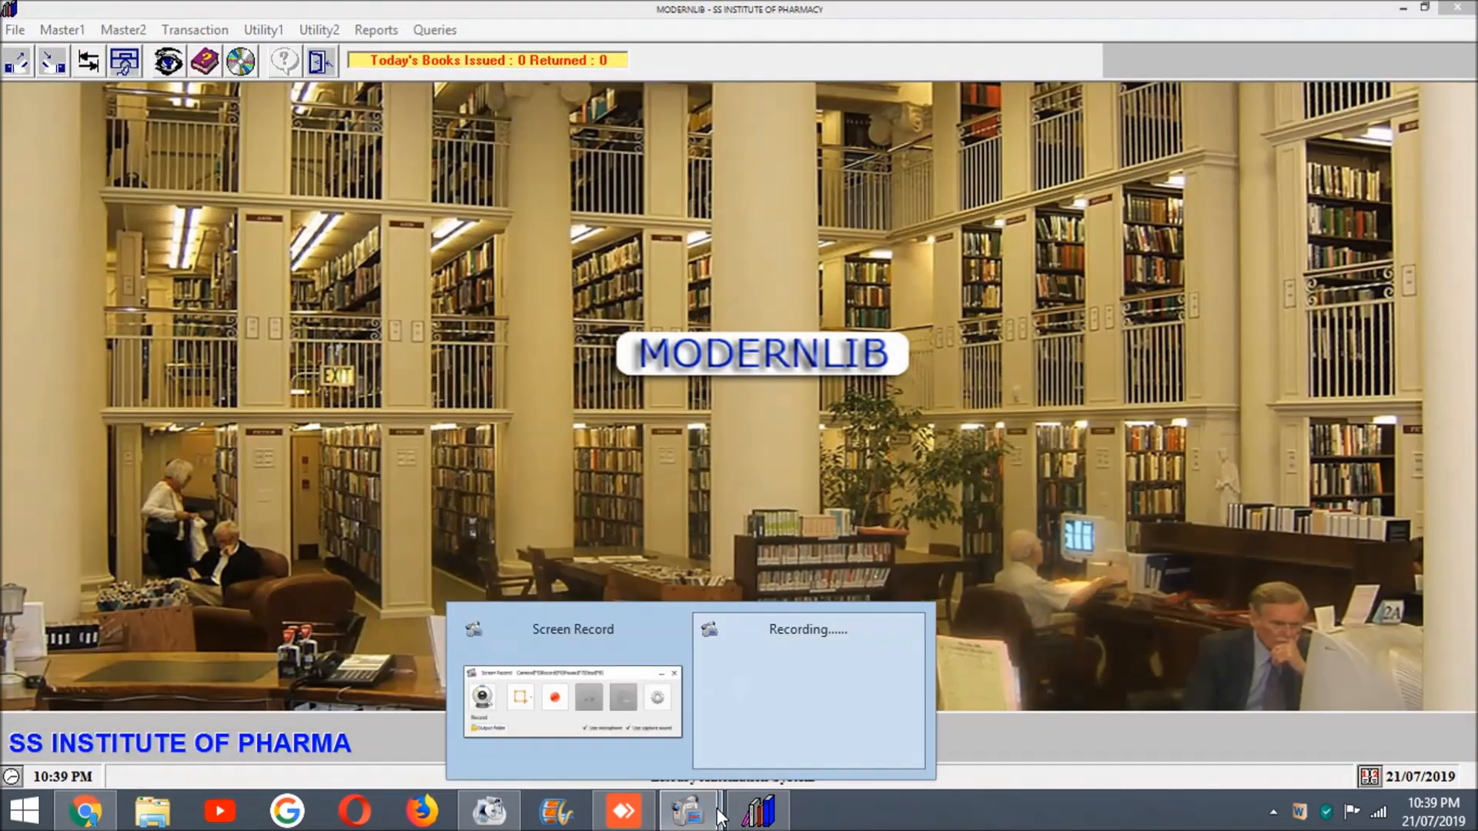
click(615, 702)
click(602, 344)
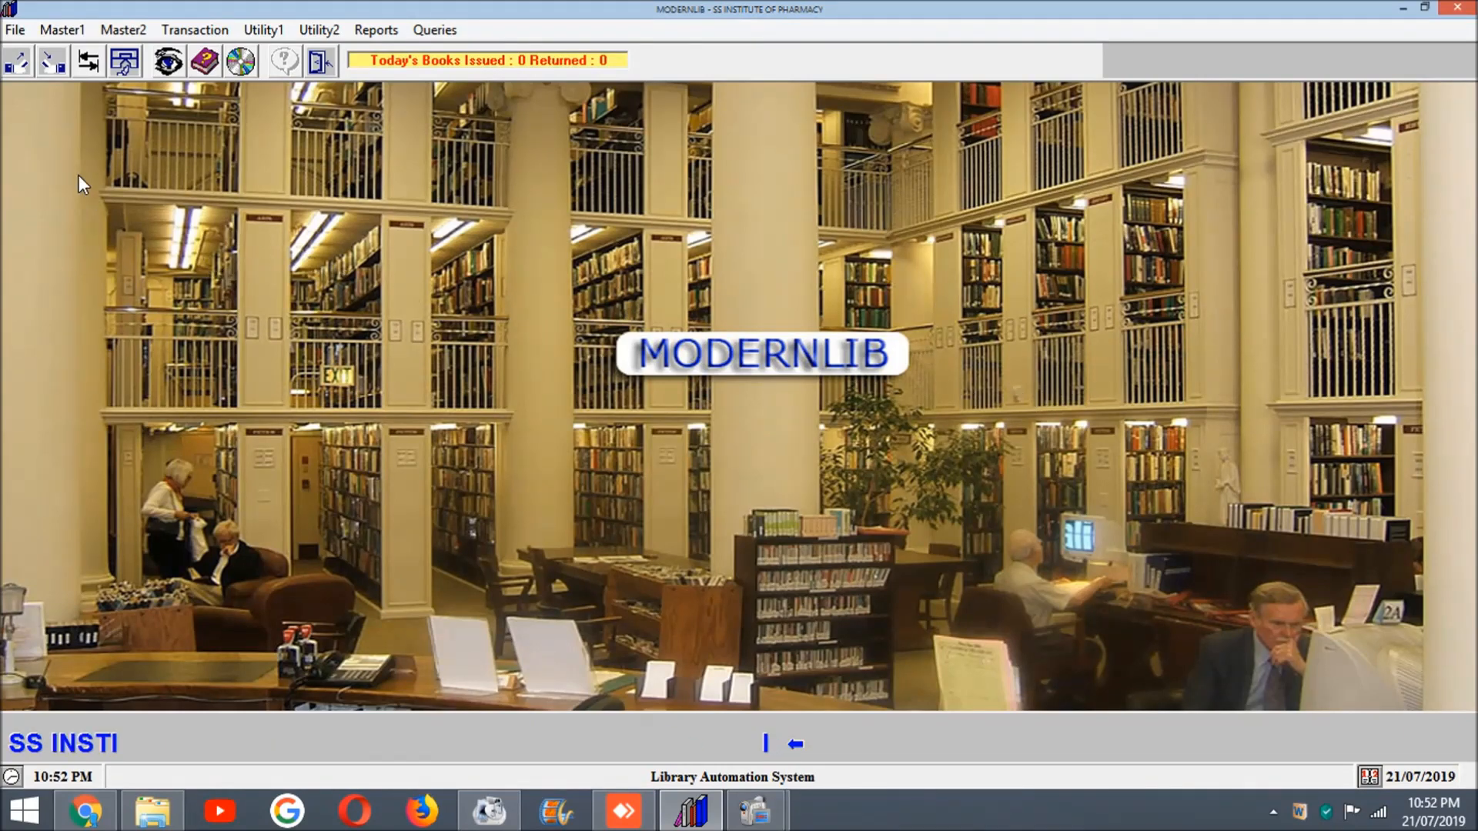
Step: Open the Resource Master and find the book with accession number 1000
click(66, 32)
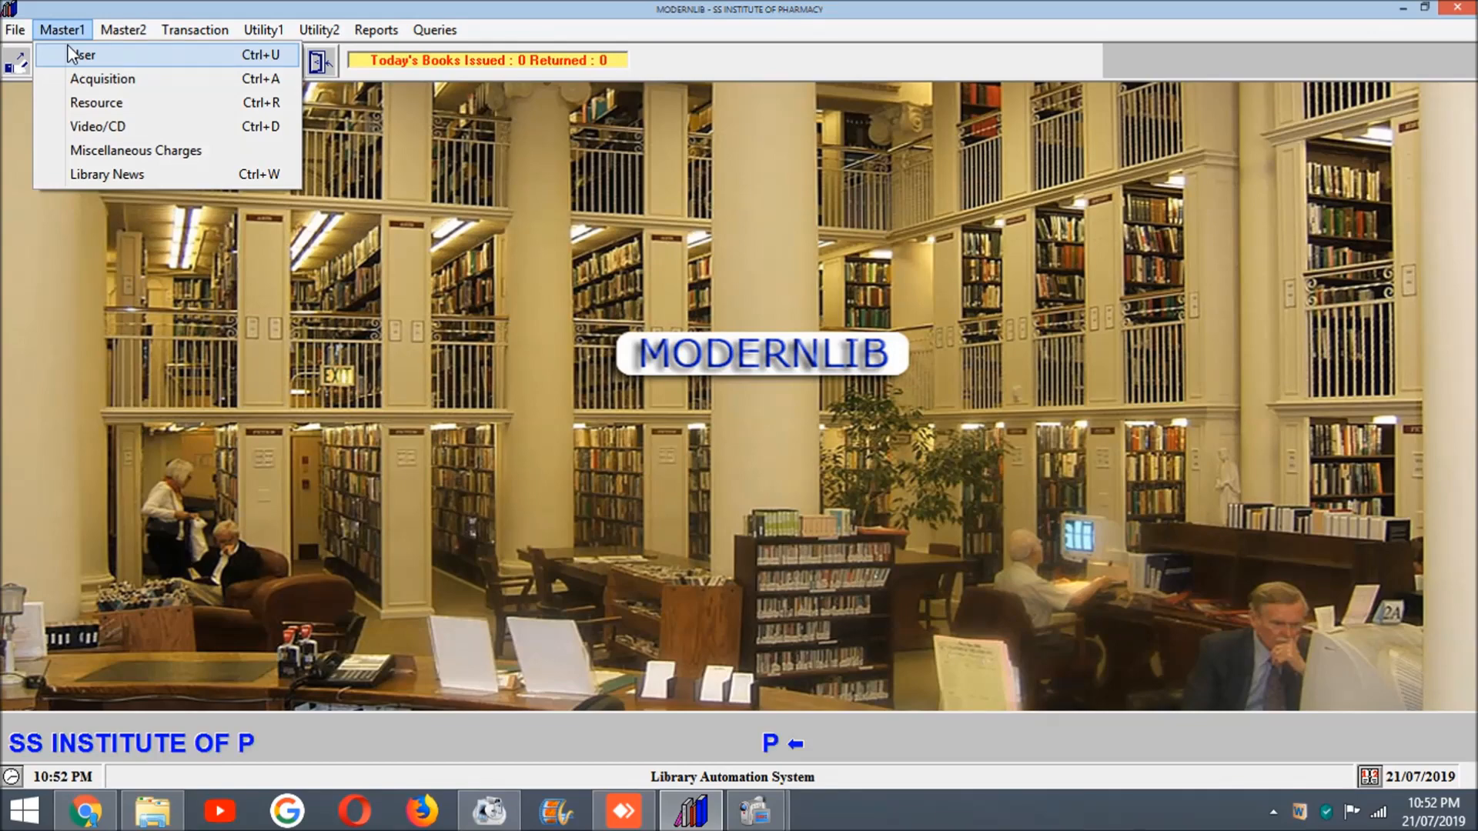
click(80, 106)
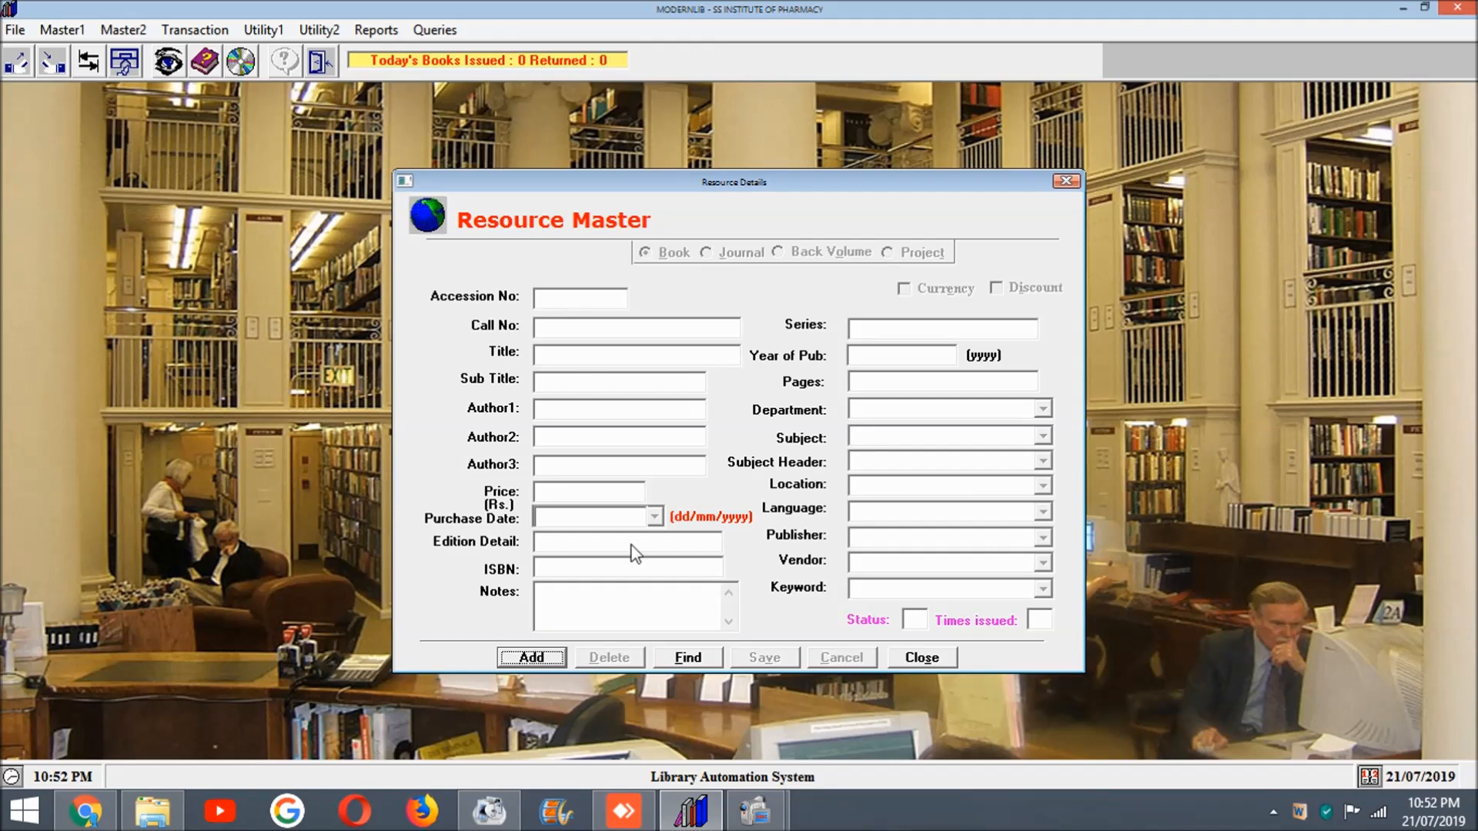
click(667, 658)
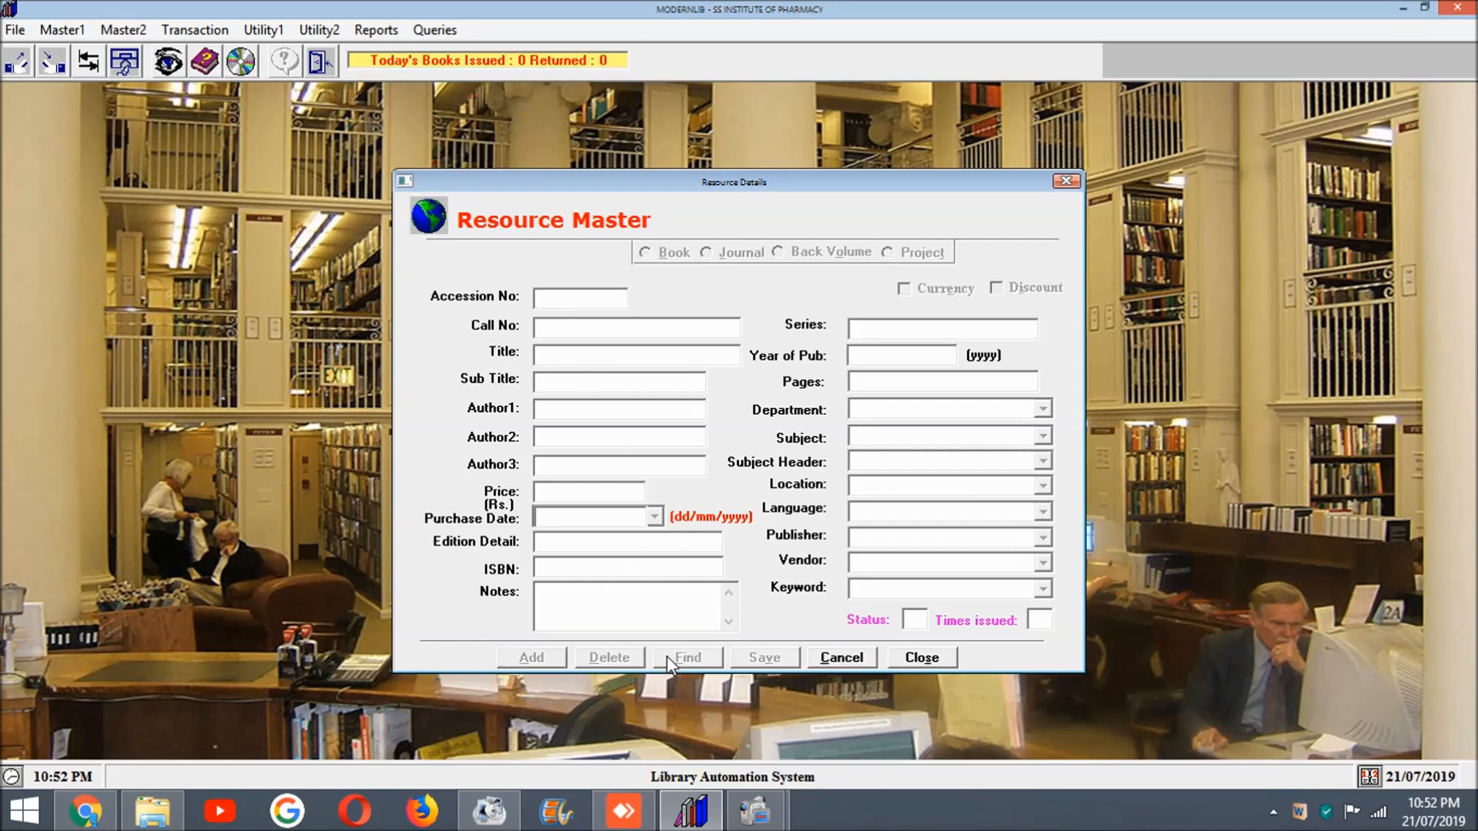
text(1000)
key(Return)
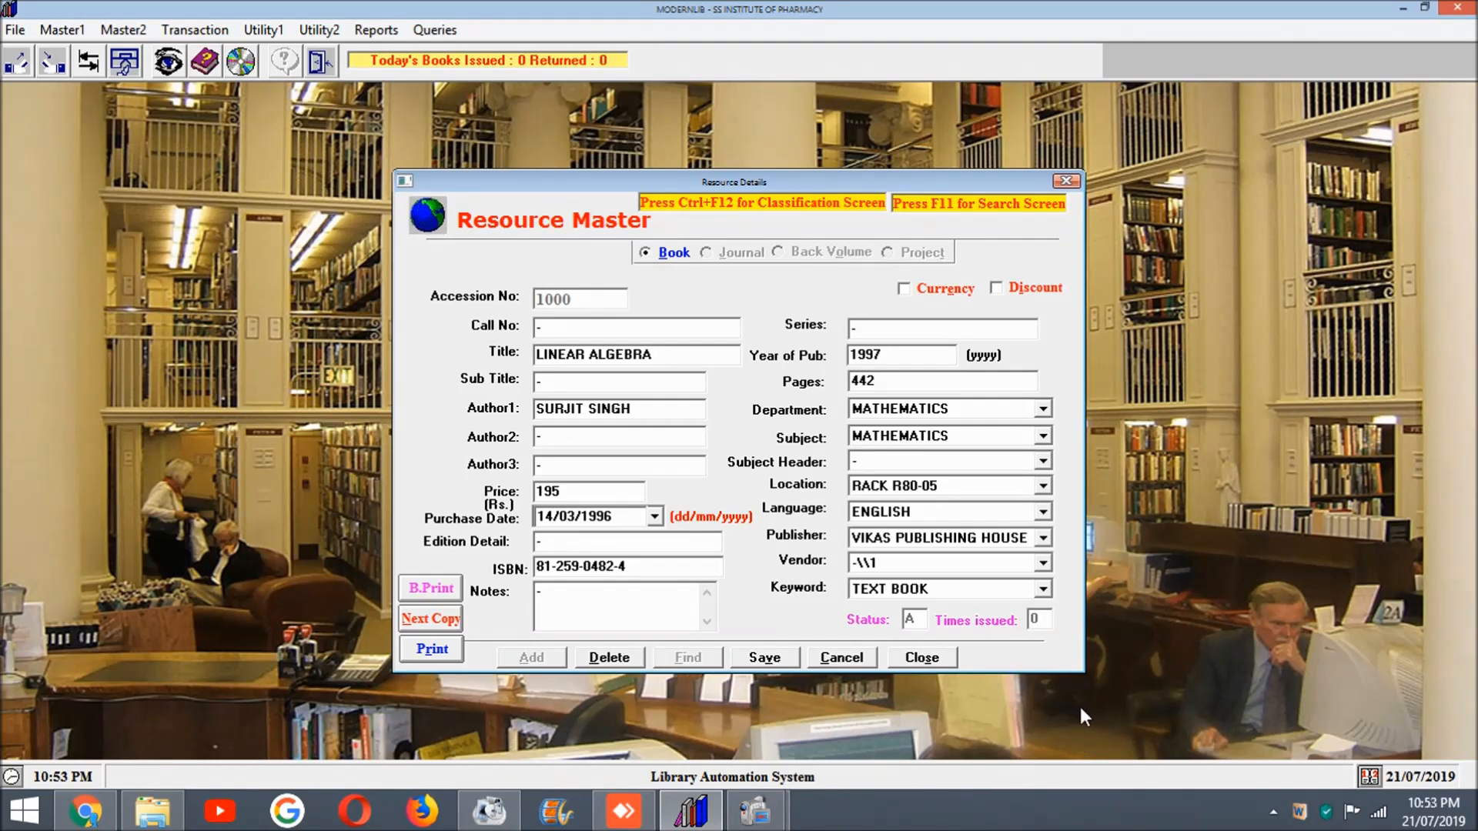
Step: Review the available department, location, language and keyword options in the book record, and close the Resource Master
click(1043, 410)
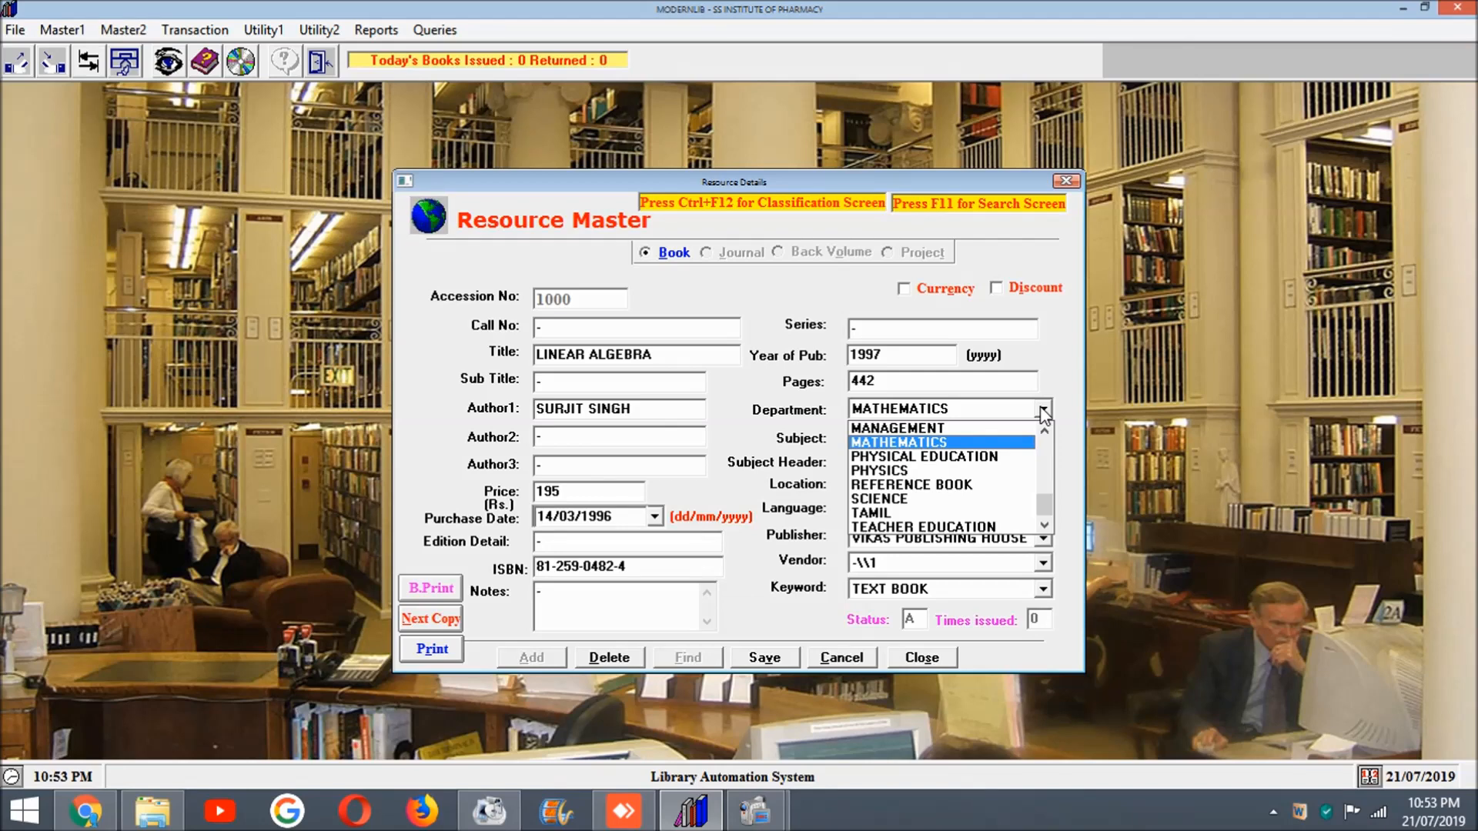
click(1043, 412)
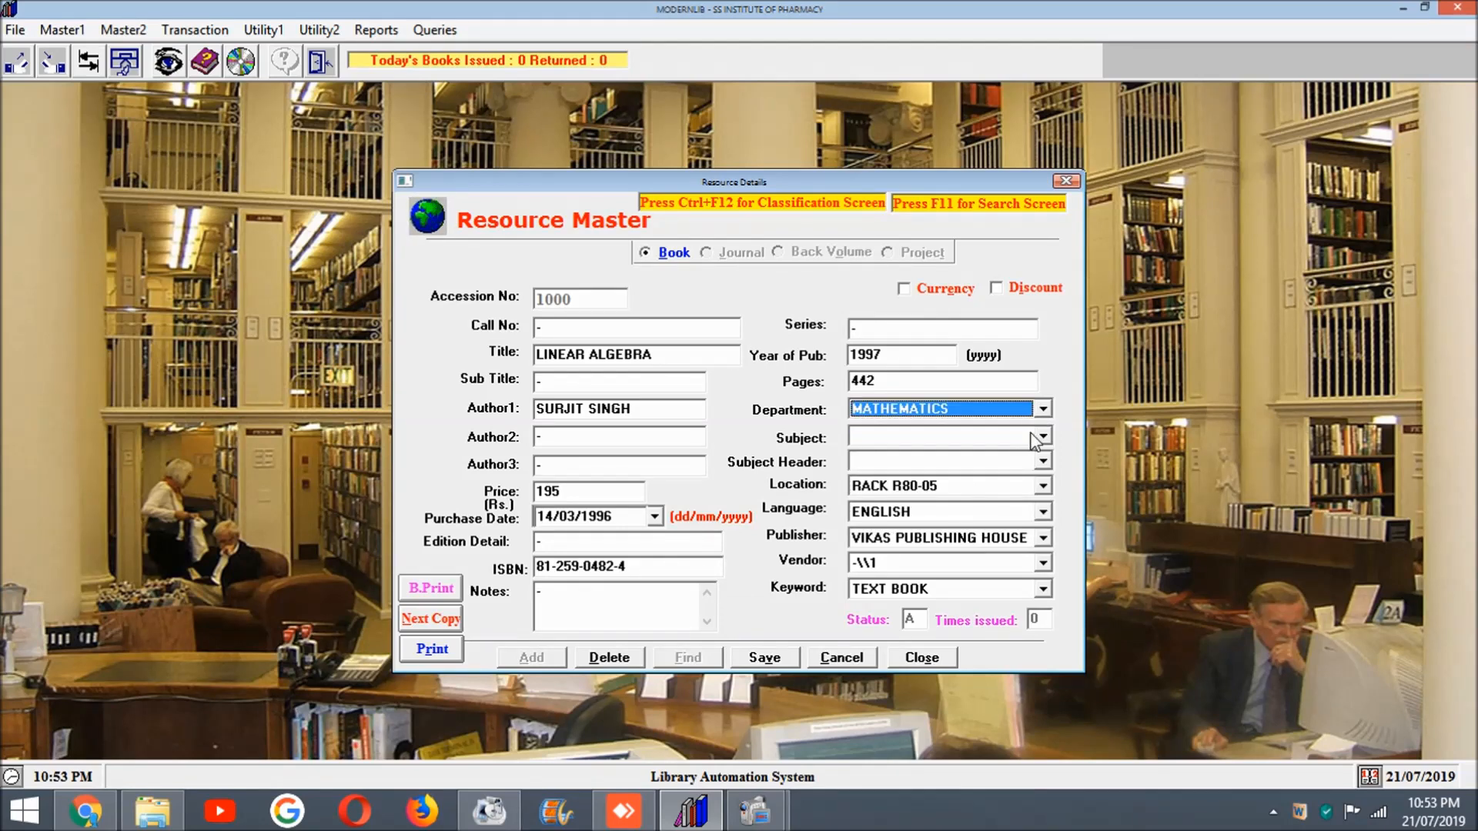
click(1047, 492)
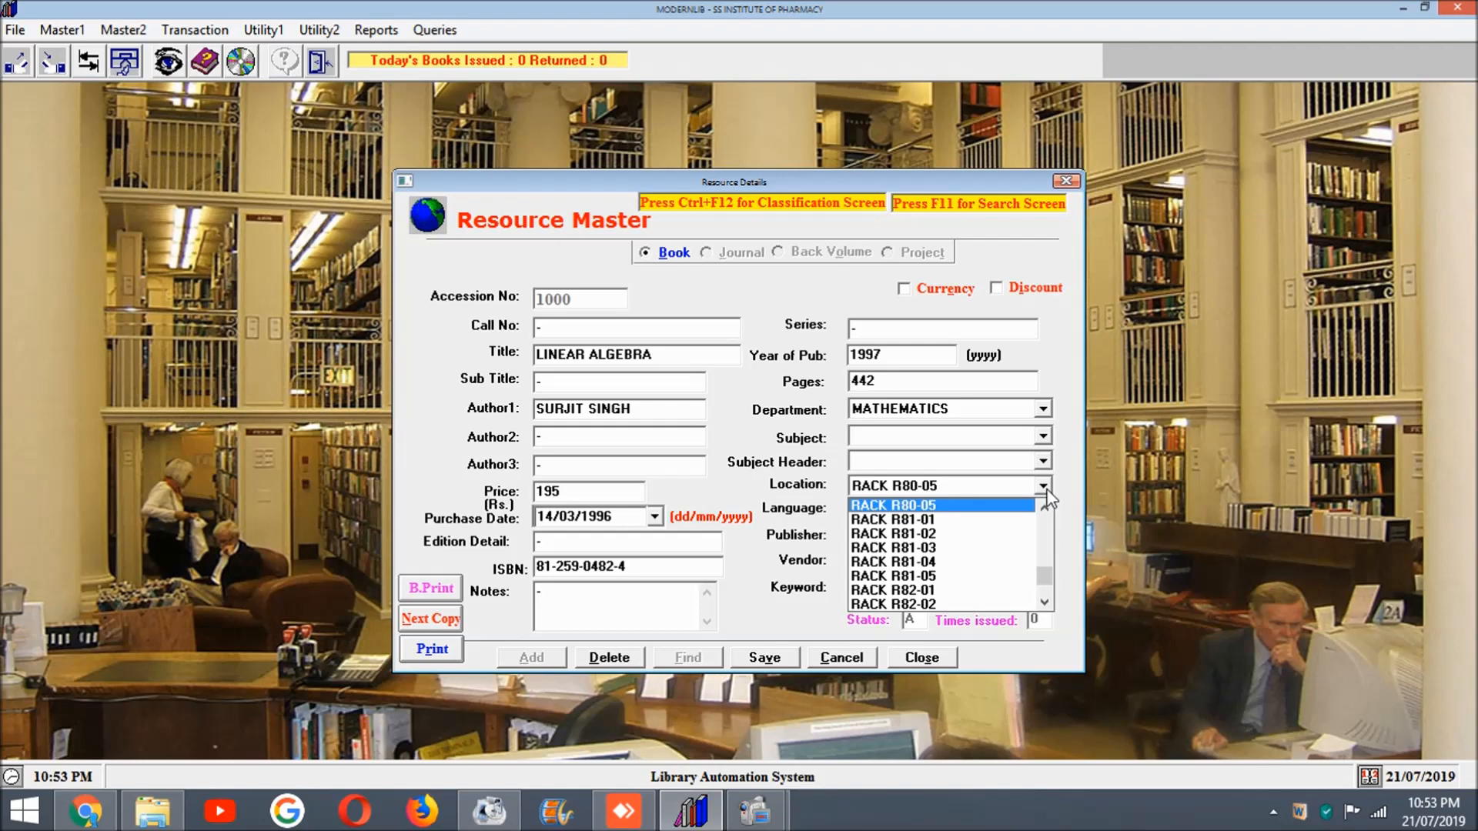
click(1046, 495)
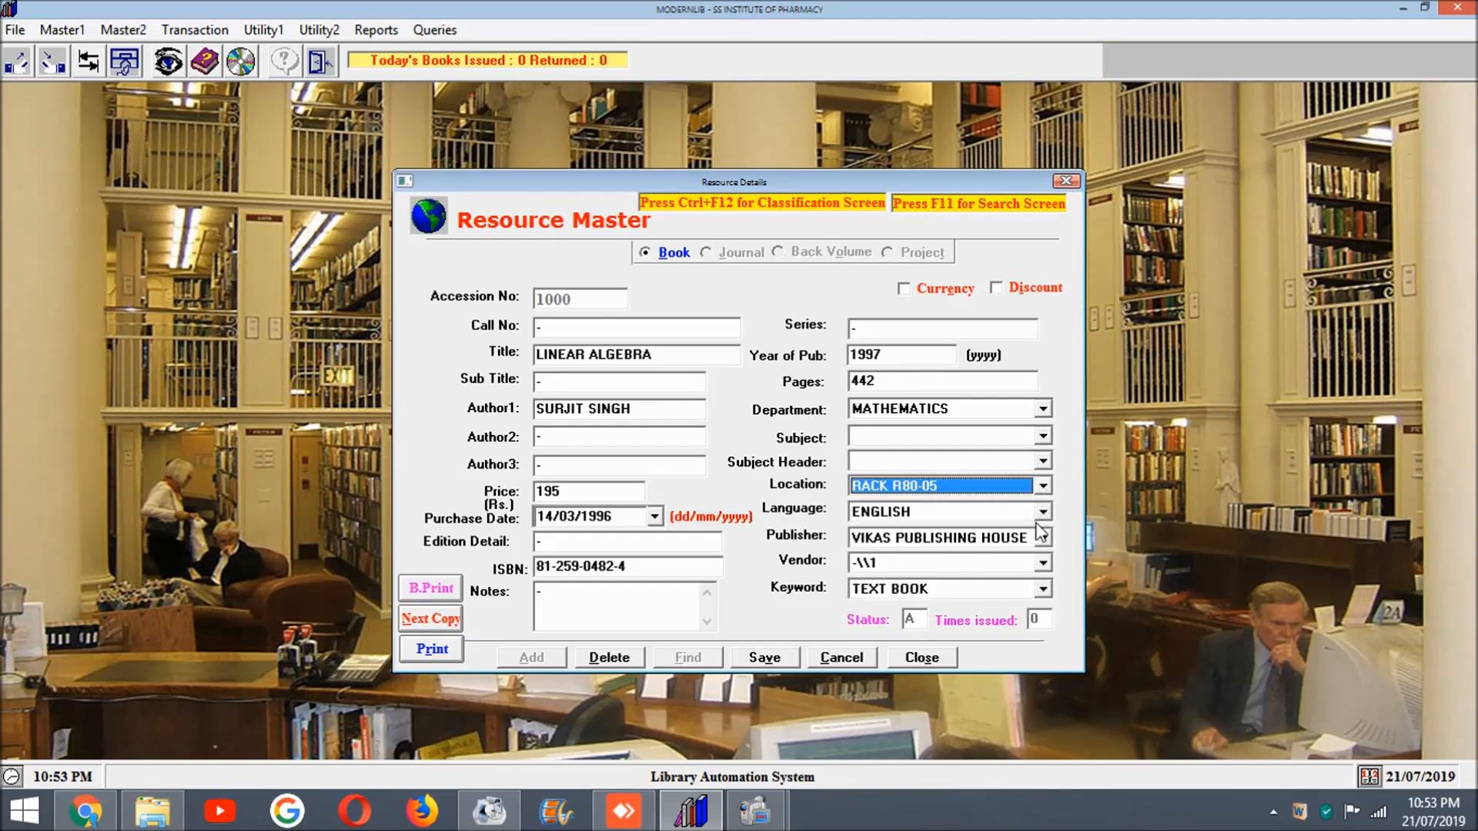
click(1046, 514)
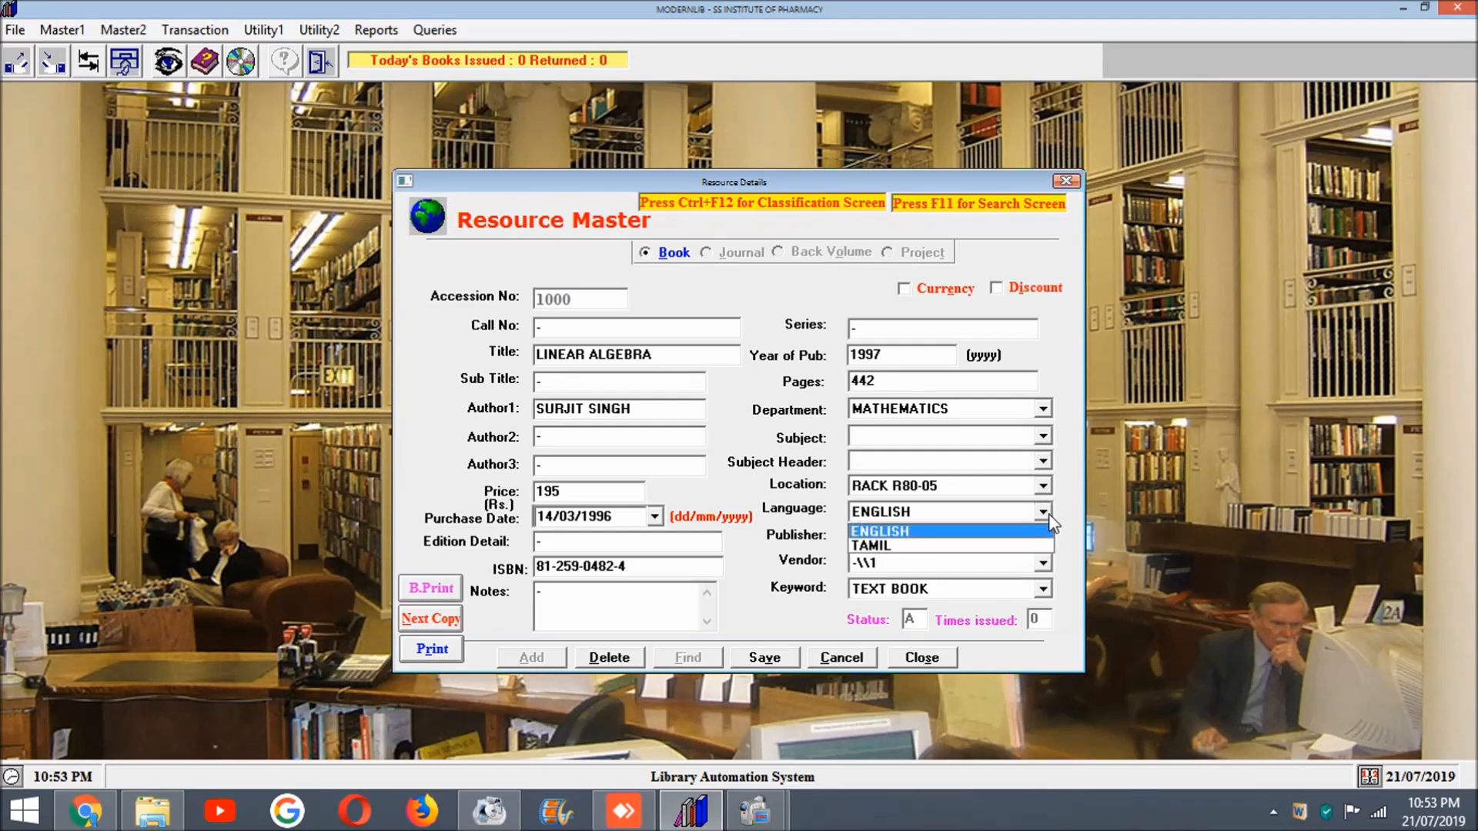
click(1052, 523)
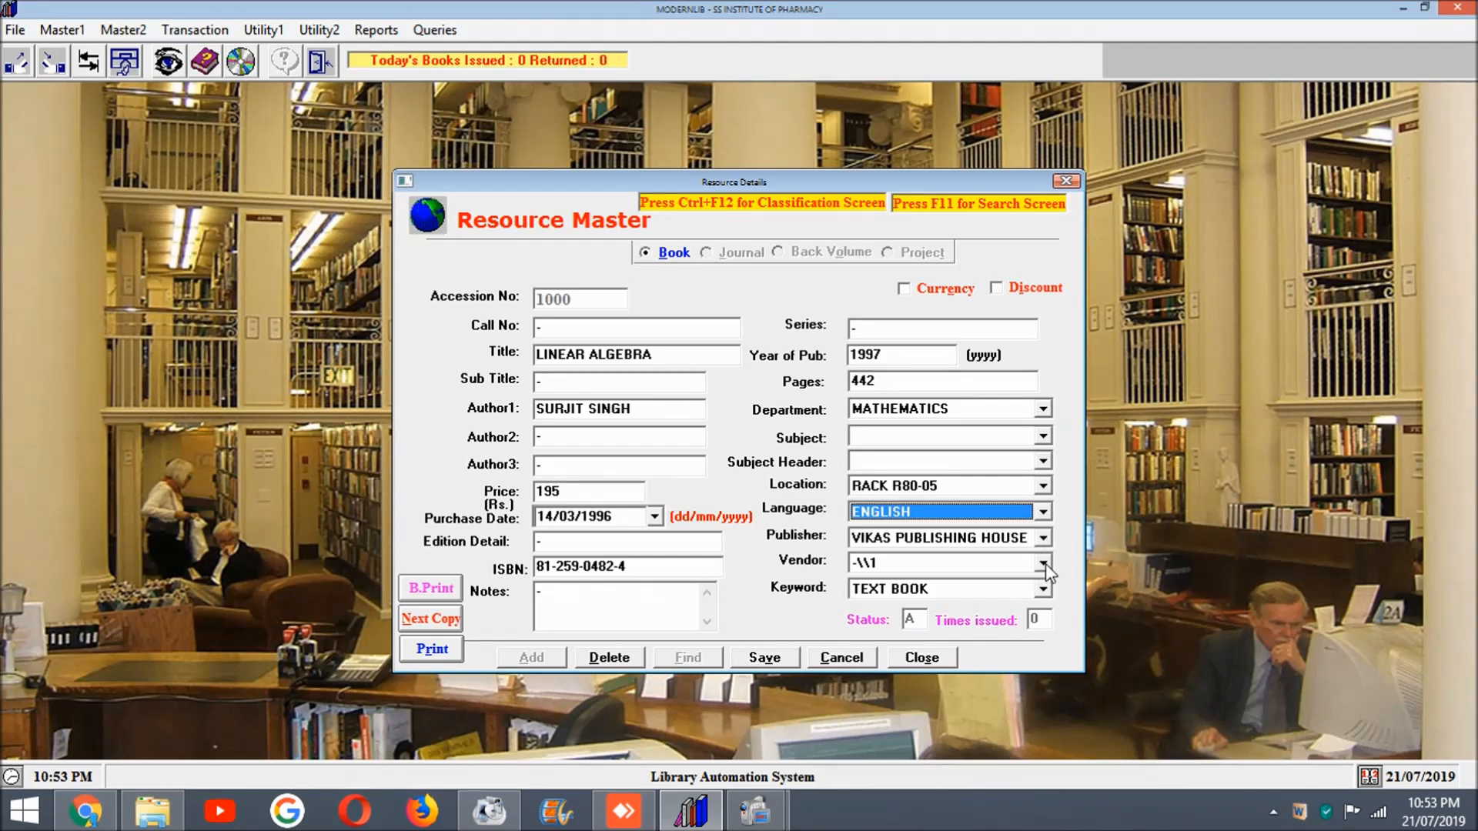
click(1042, 588)
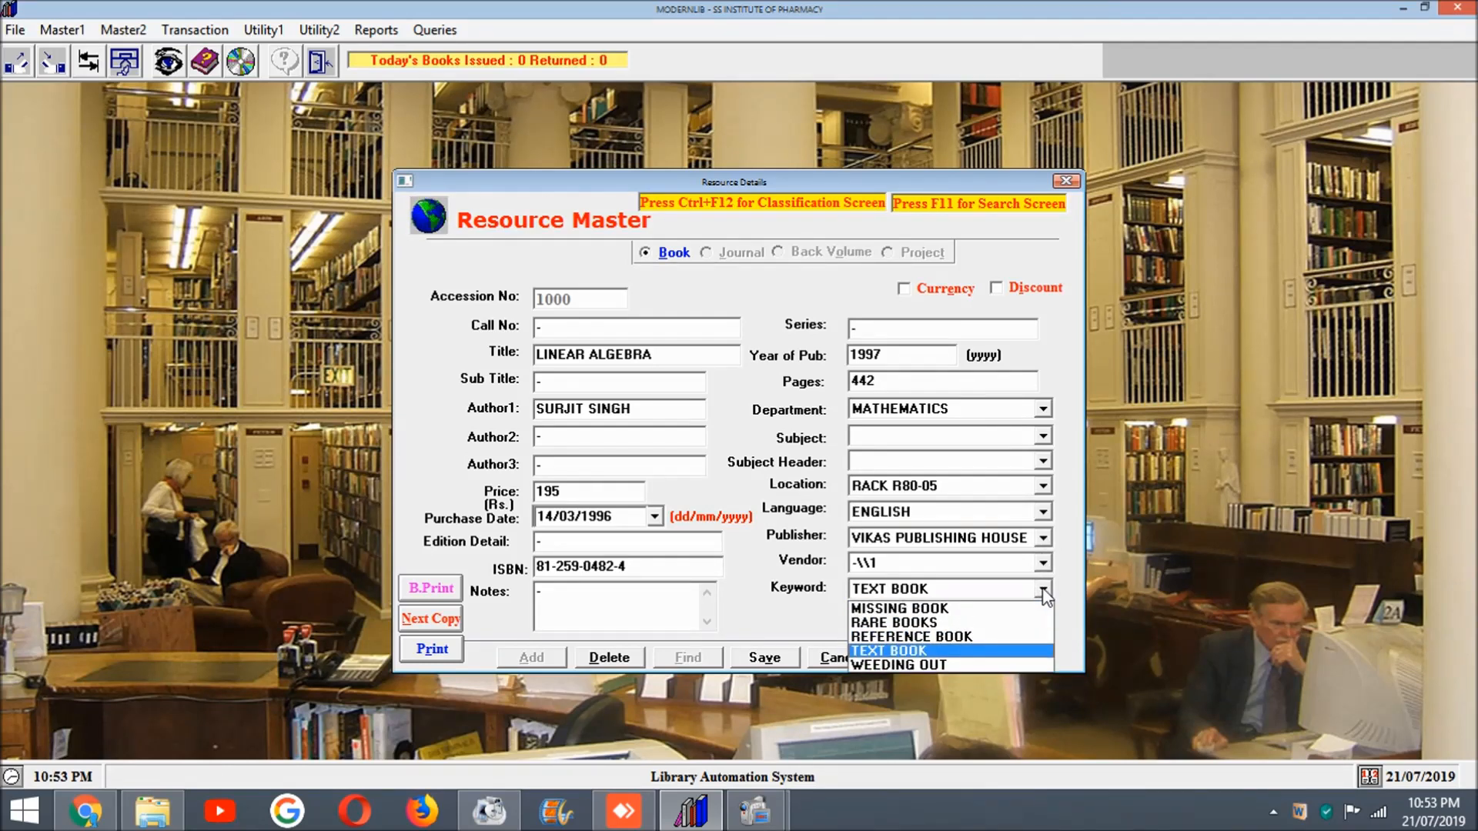
click(1043, 591)
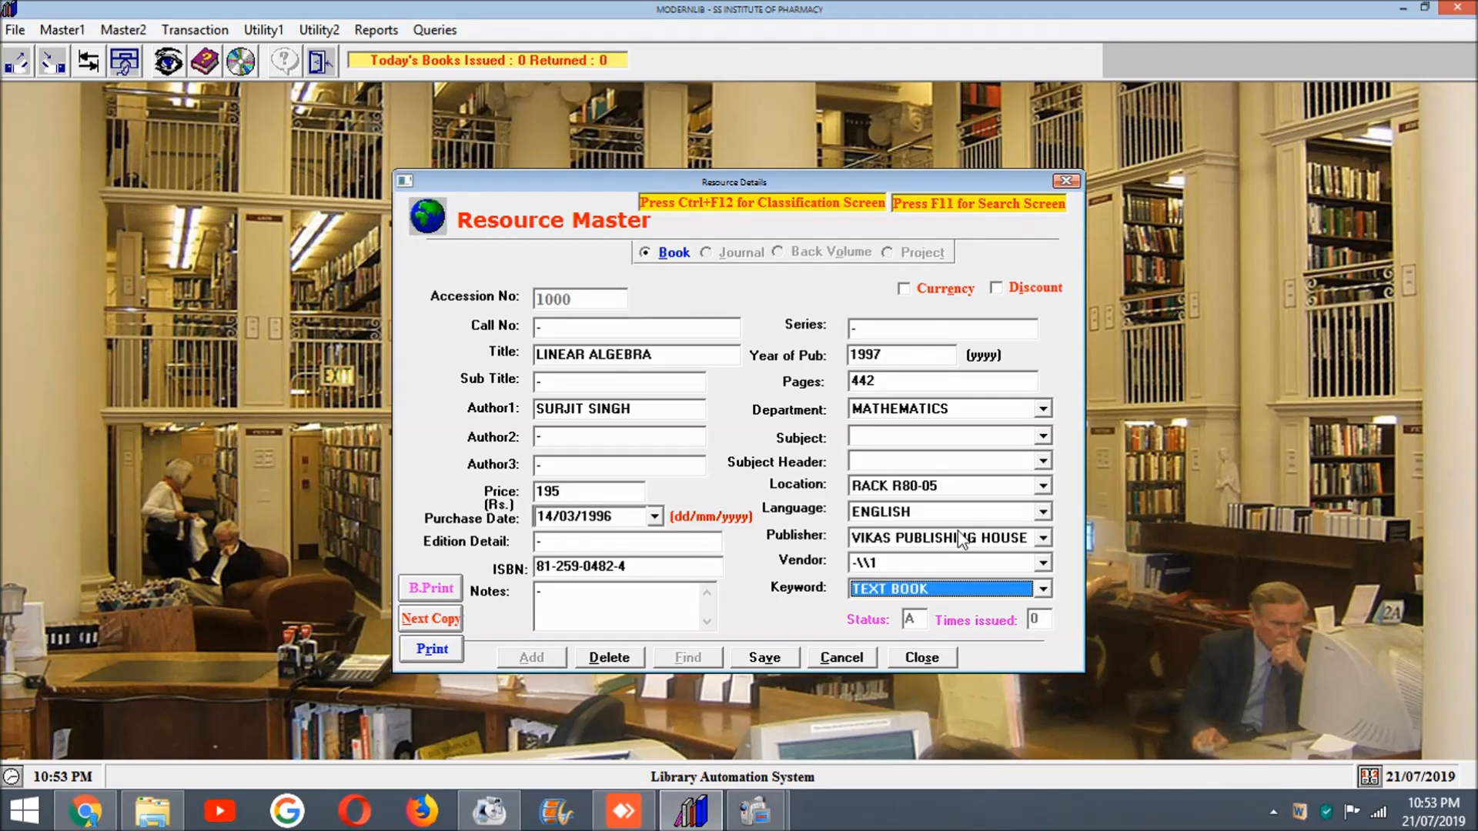
click(904, 659)
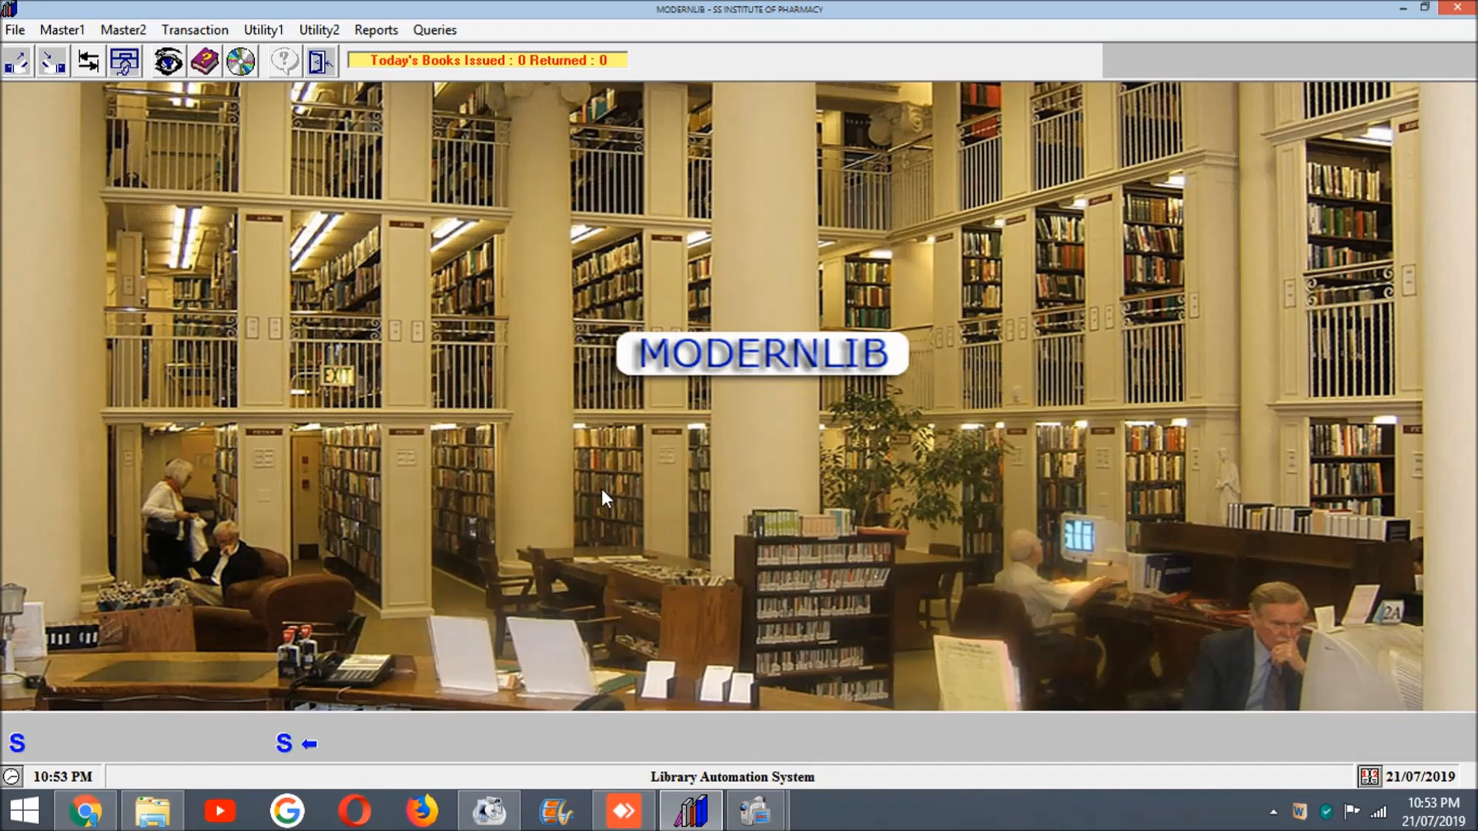
Step: View the Resource Issue and Resource Return forms, closing each without entering a transaction
click(189, 30)
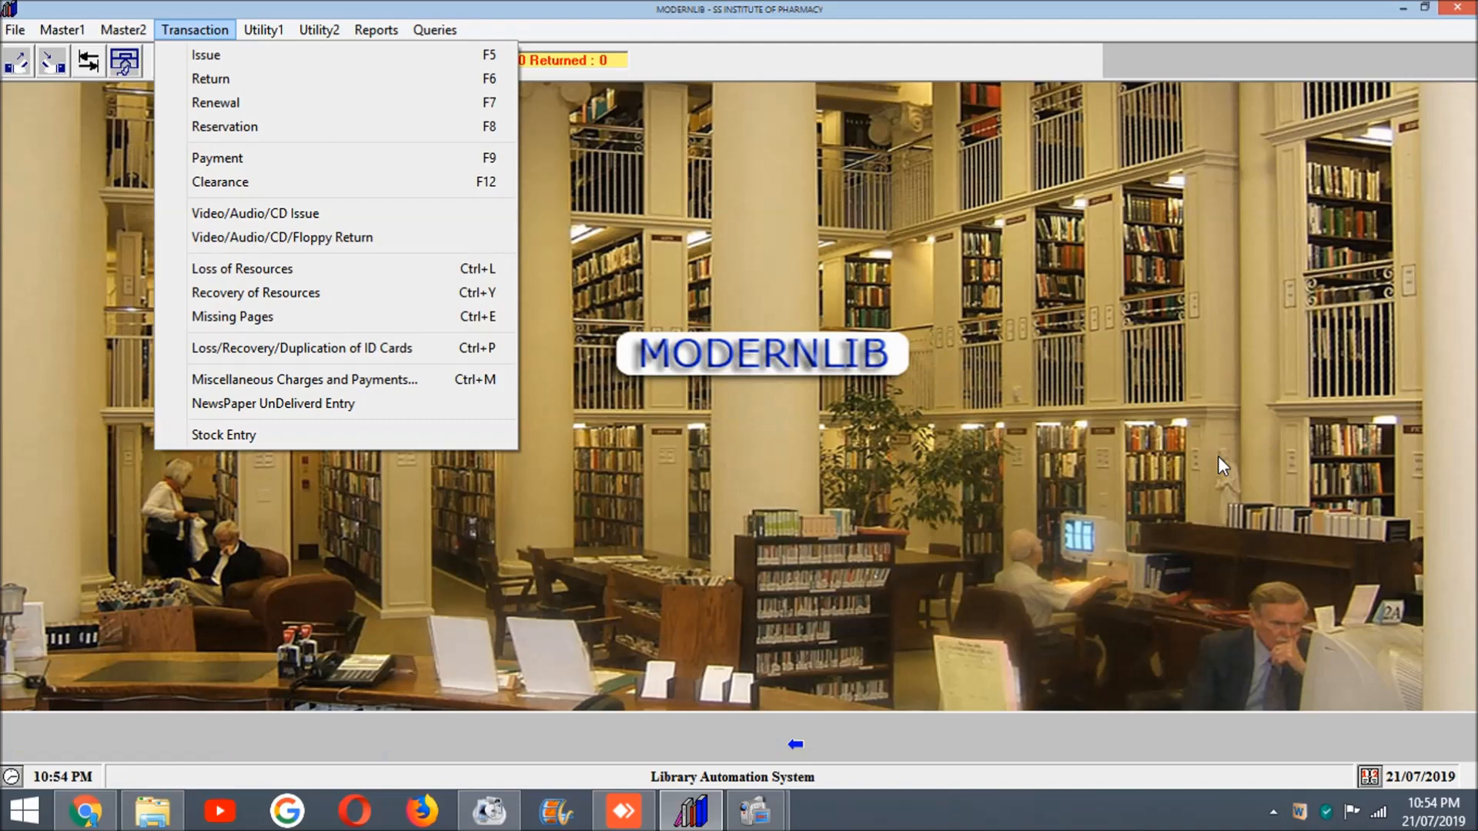
click(201, 56)
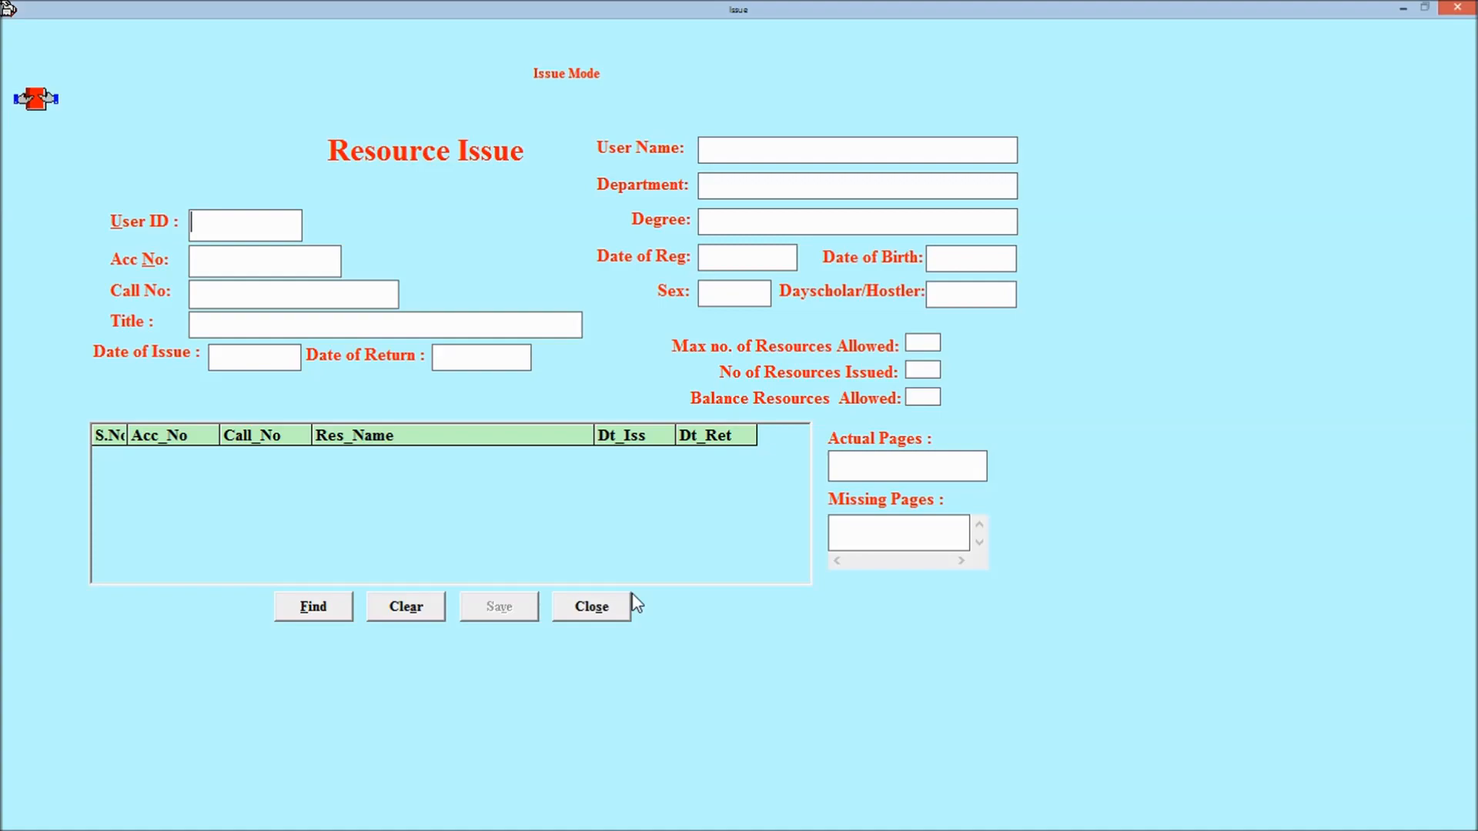
click(595, 615)
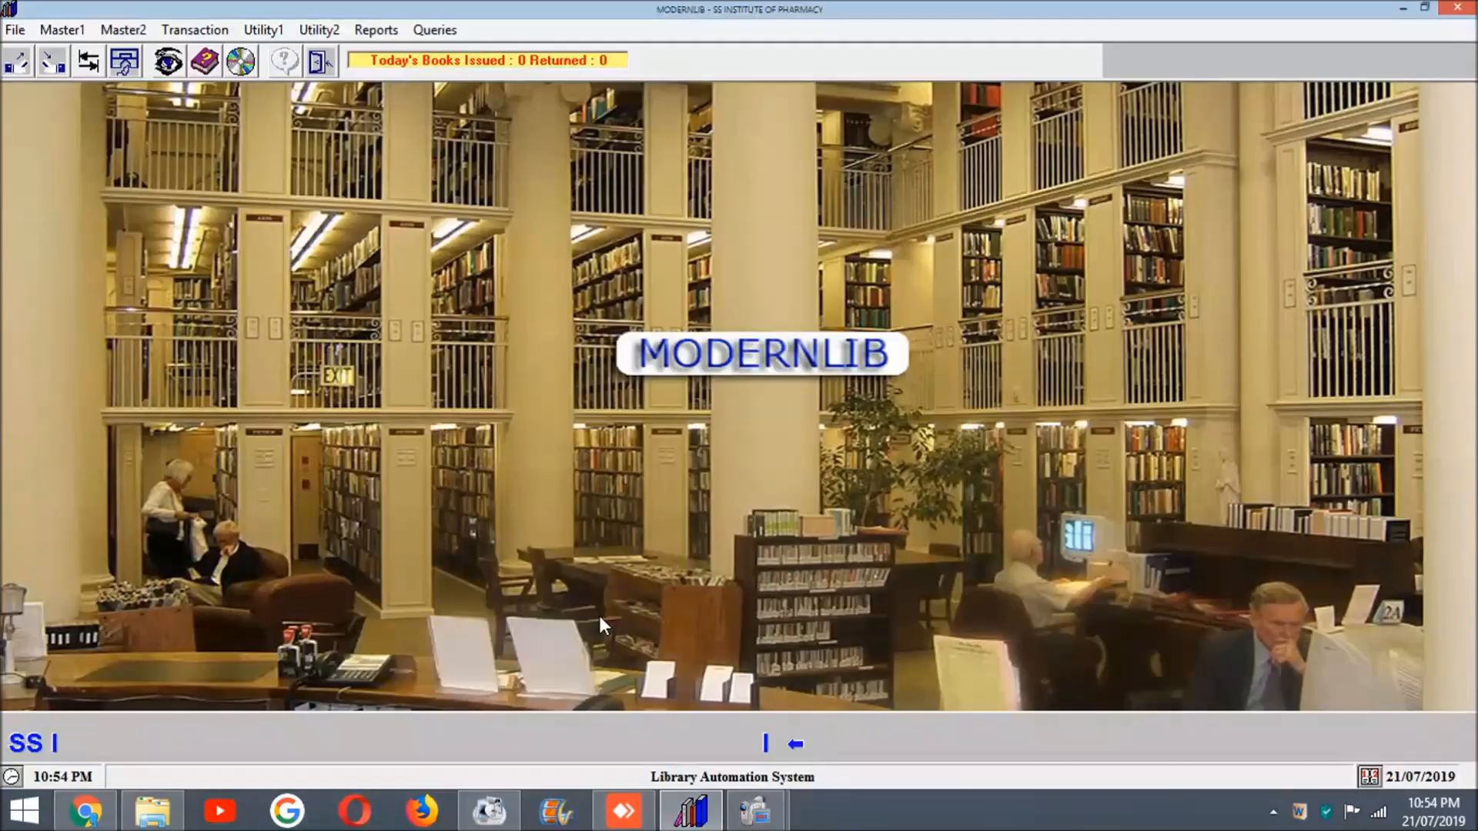
click(195, 32)
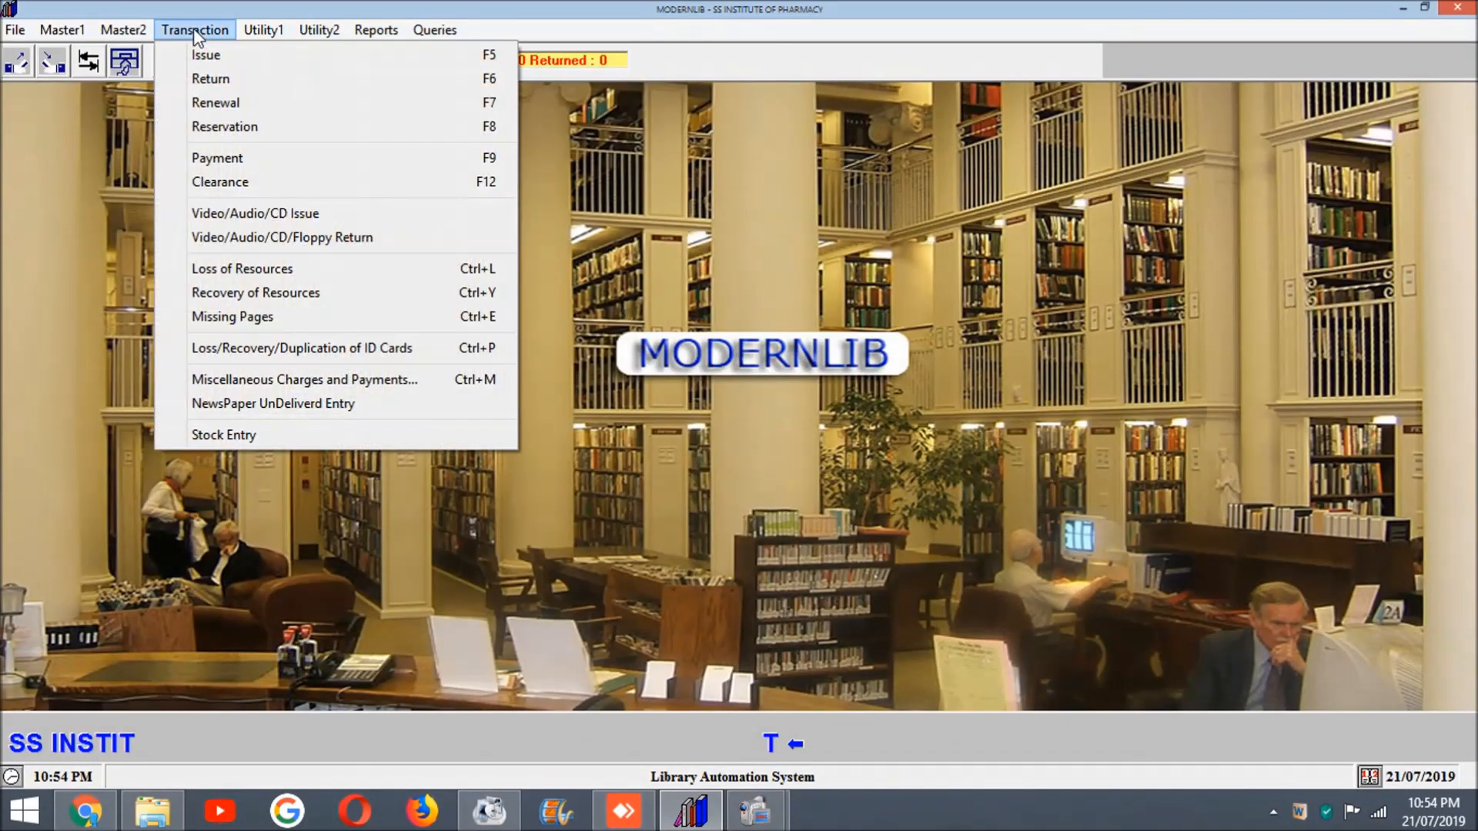
click(207, 80)
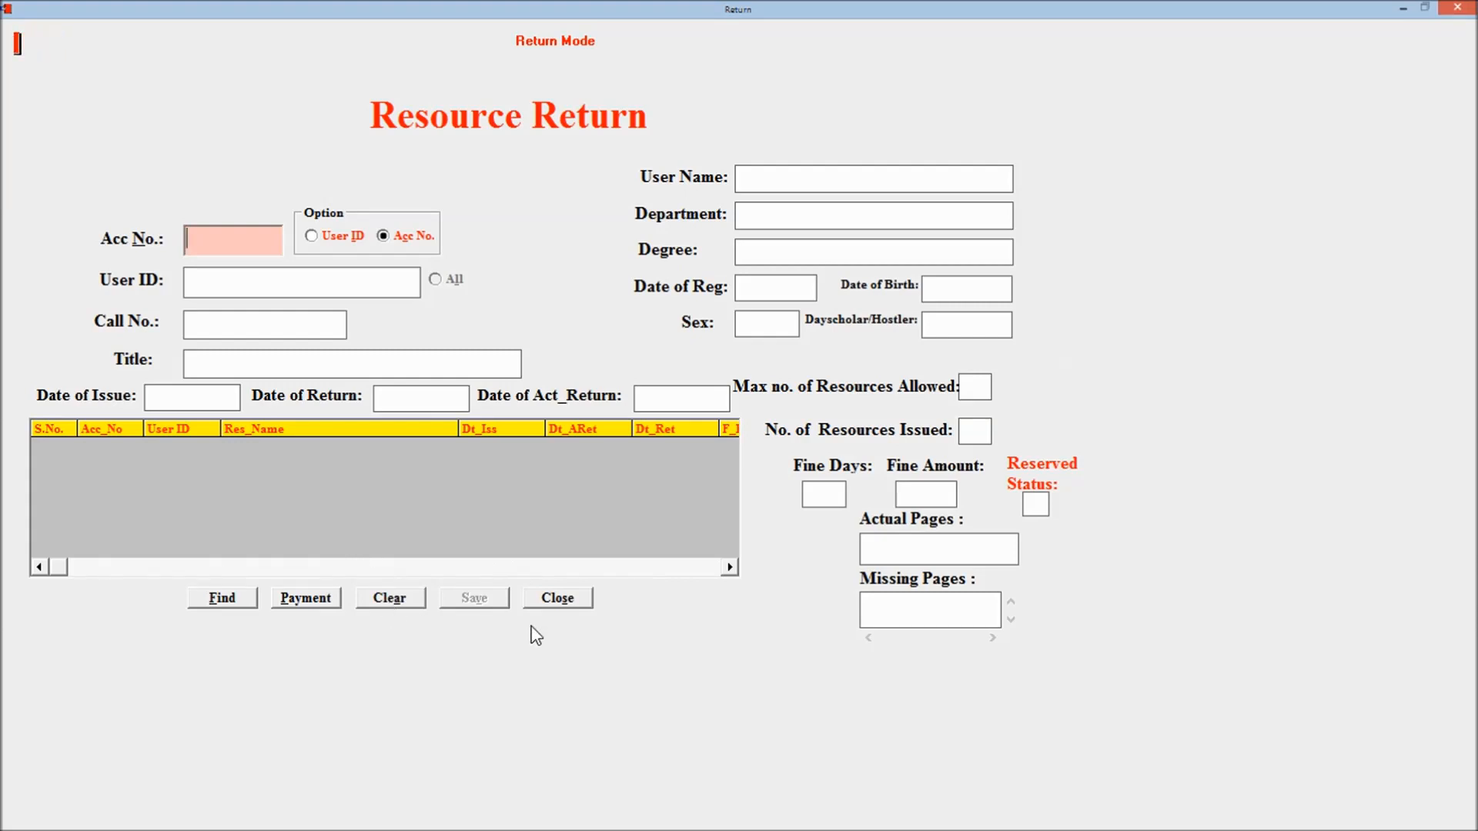
click(582, 605)
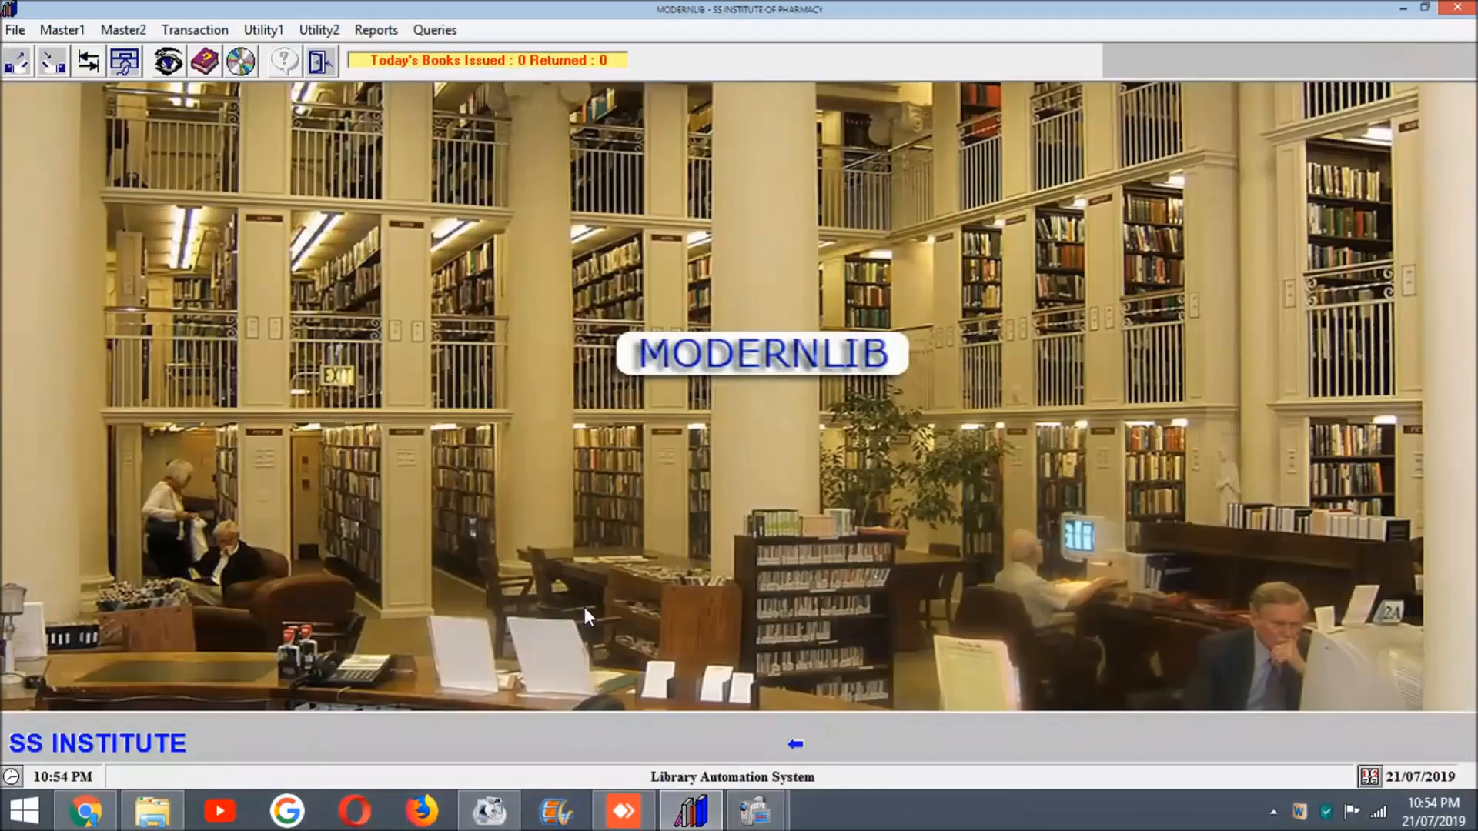
Step: Look up accession number 1000 in Loss of Resources, and close the form without recording a loss
click(176, 31)
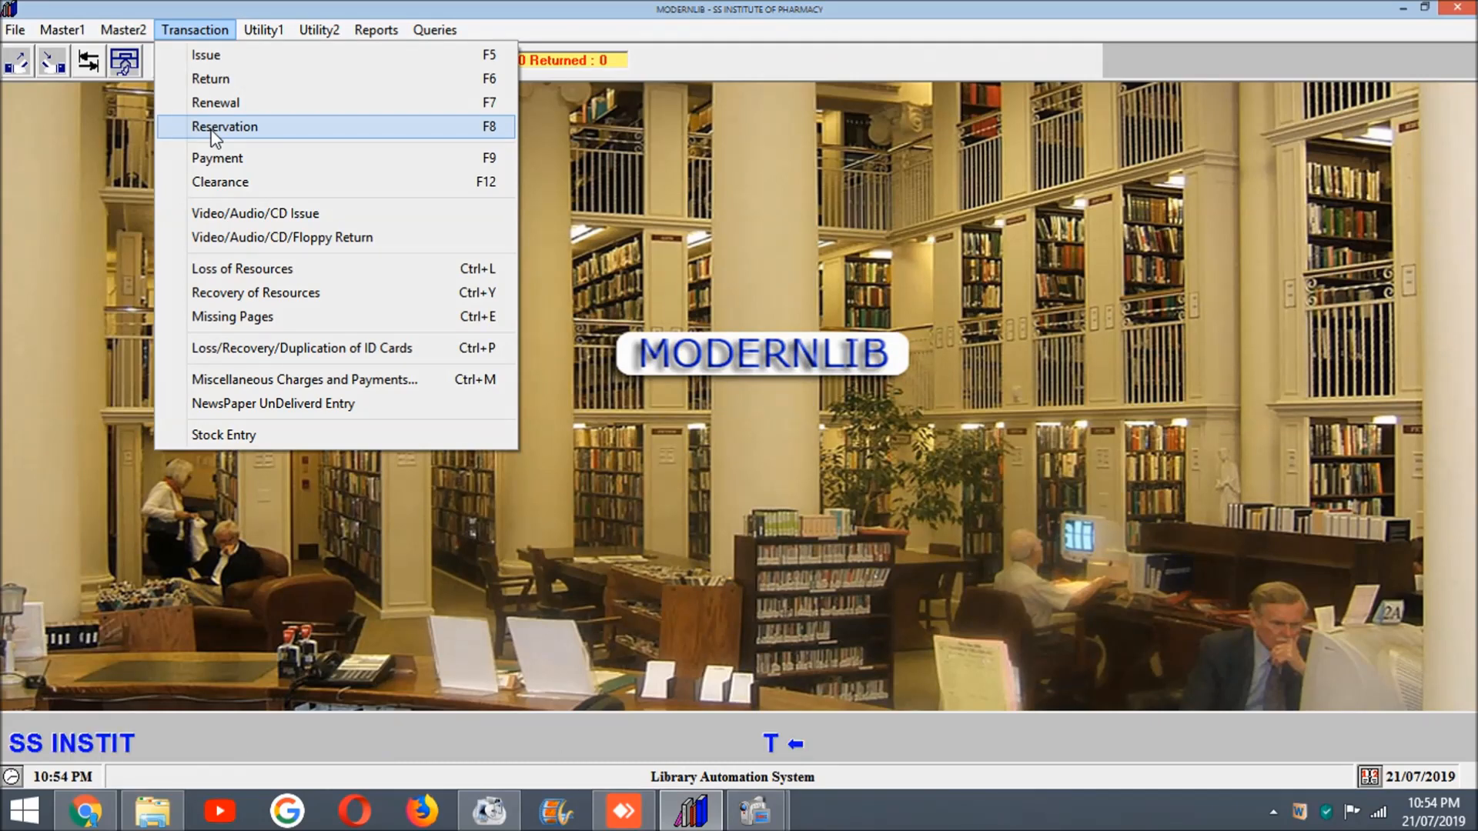
click(217, 277)
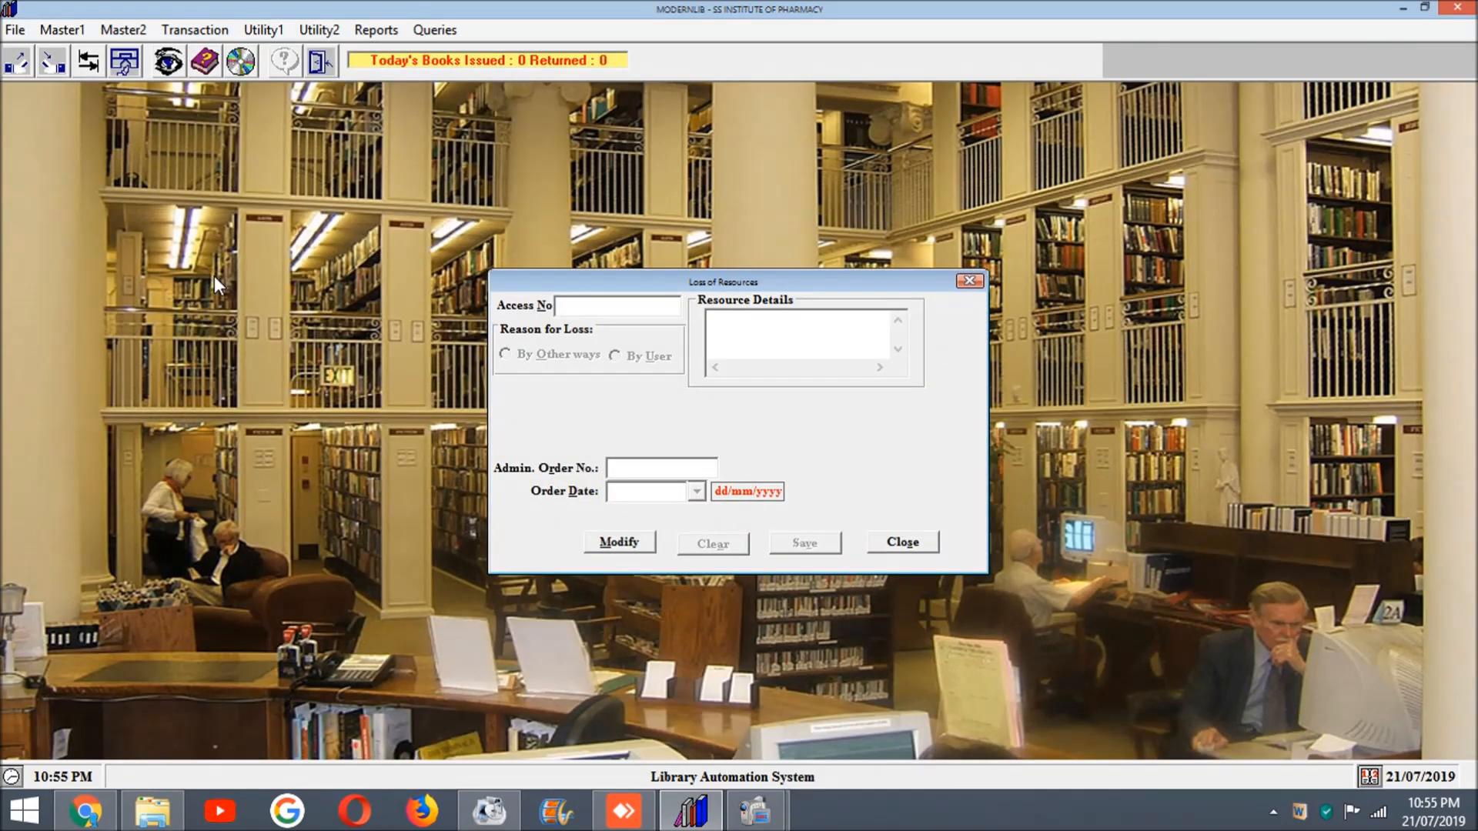
text(1000)
key(Return)
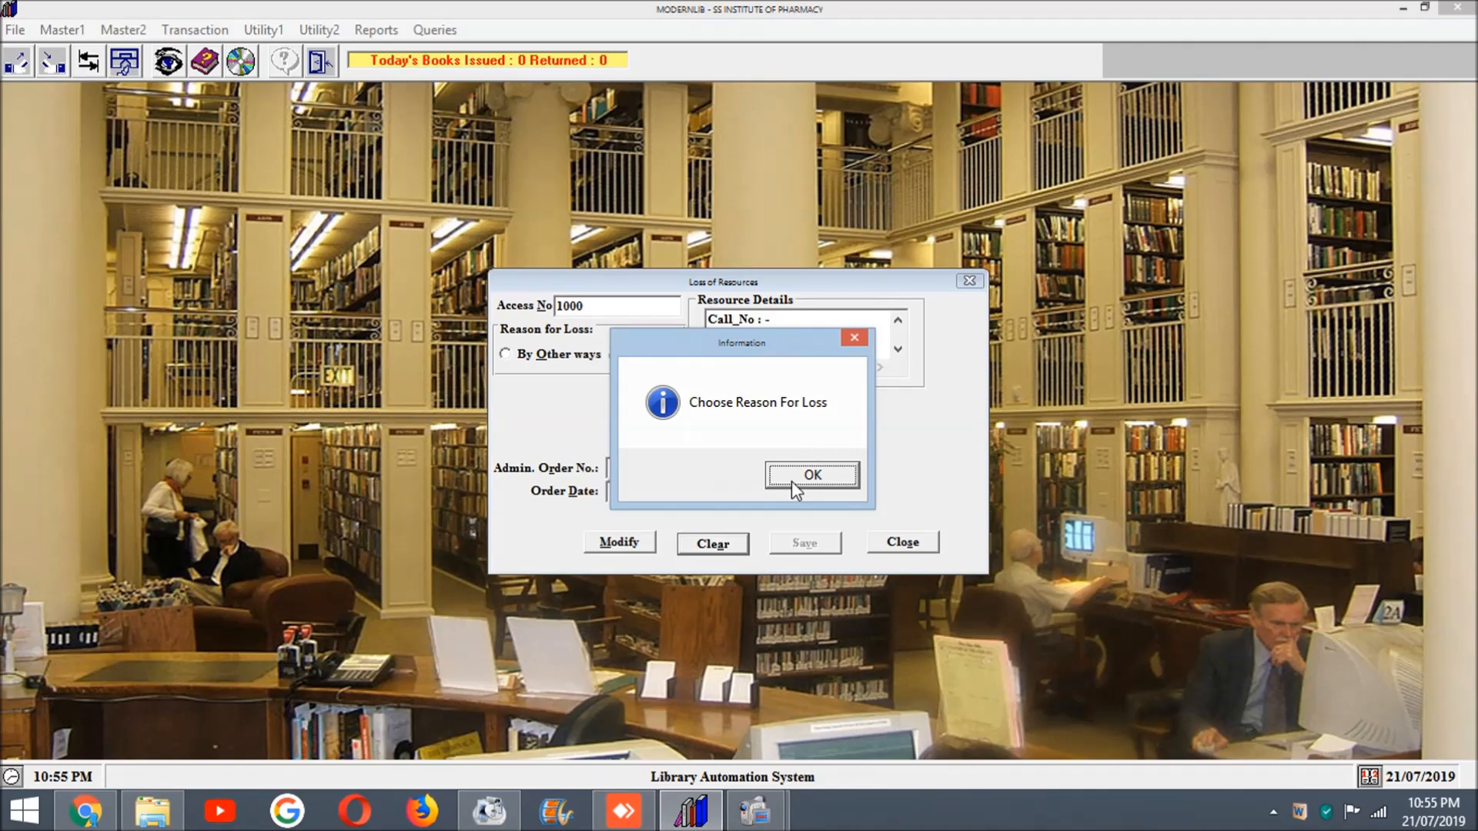
click(791, 482)
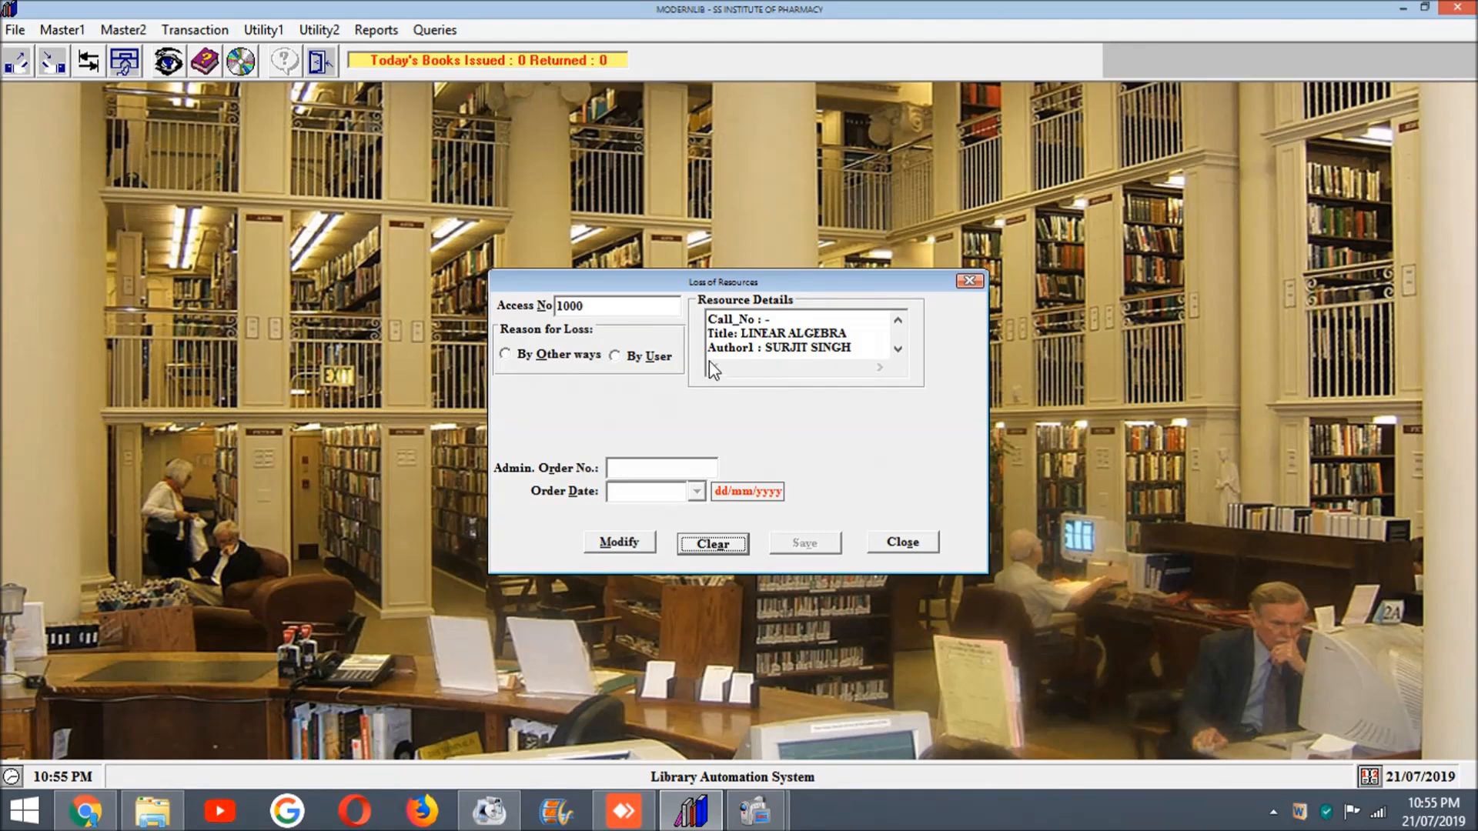
click(922, 549)
Step: View the Stock Entry form for books, back volumes and other resources, and close it without changes
click(219, 32)
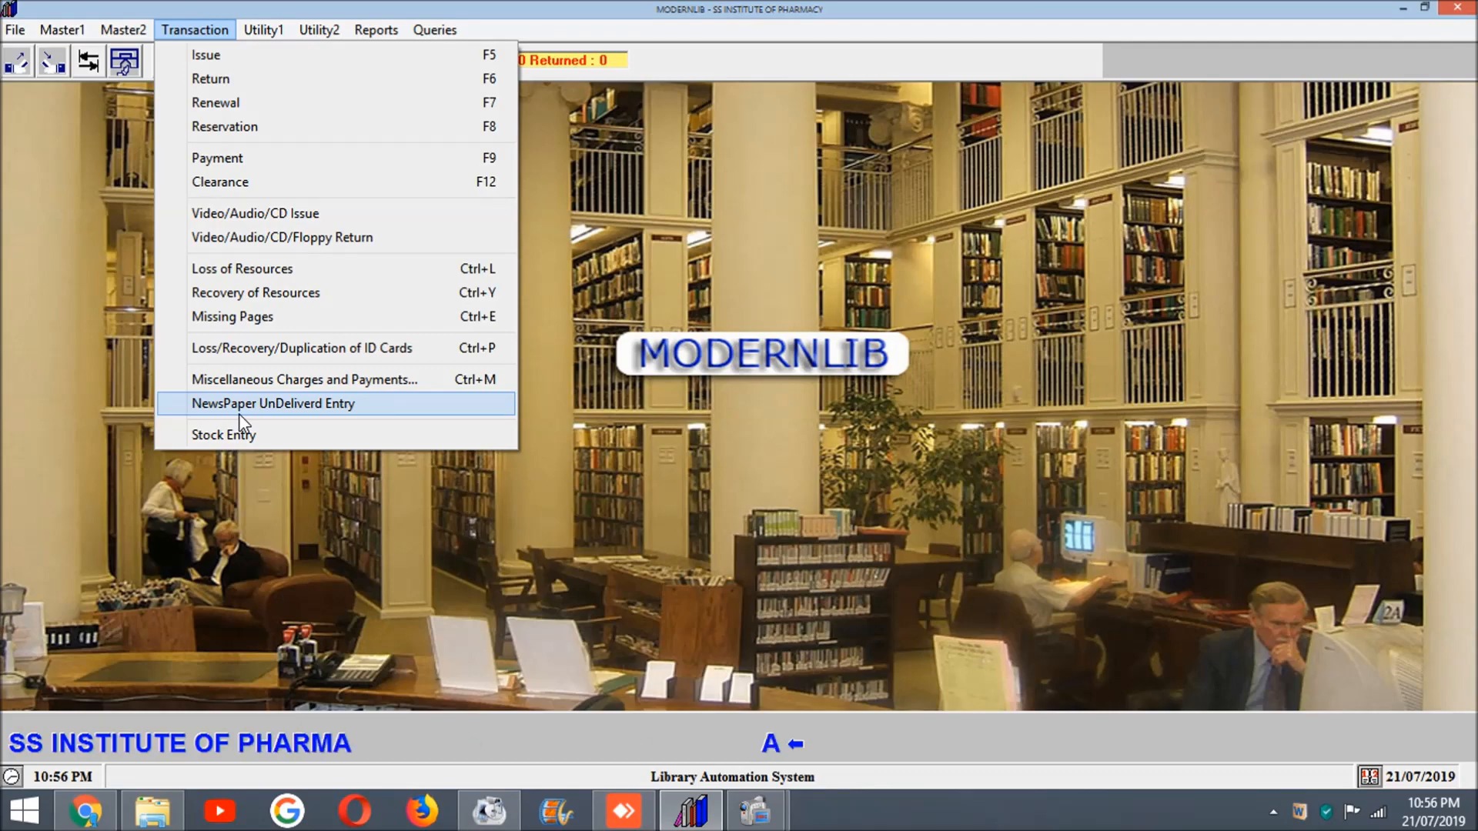
click(229, 436)
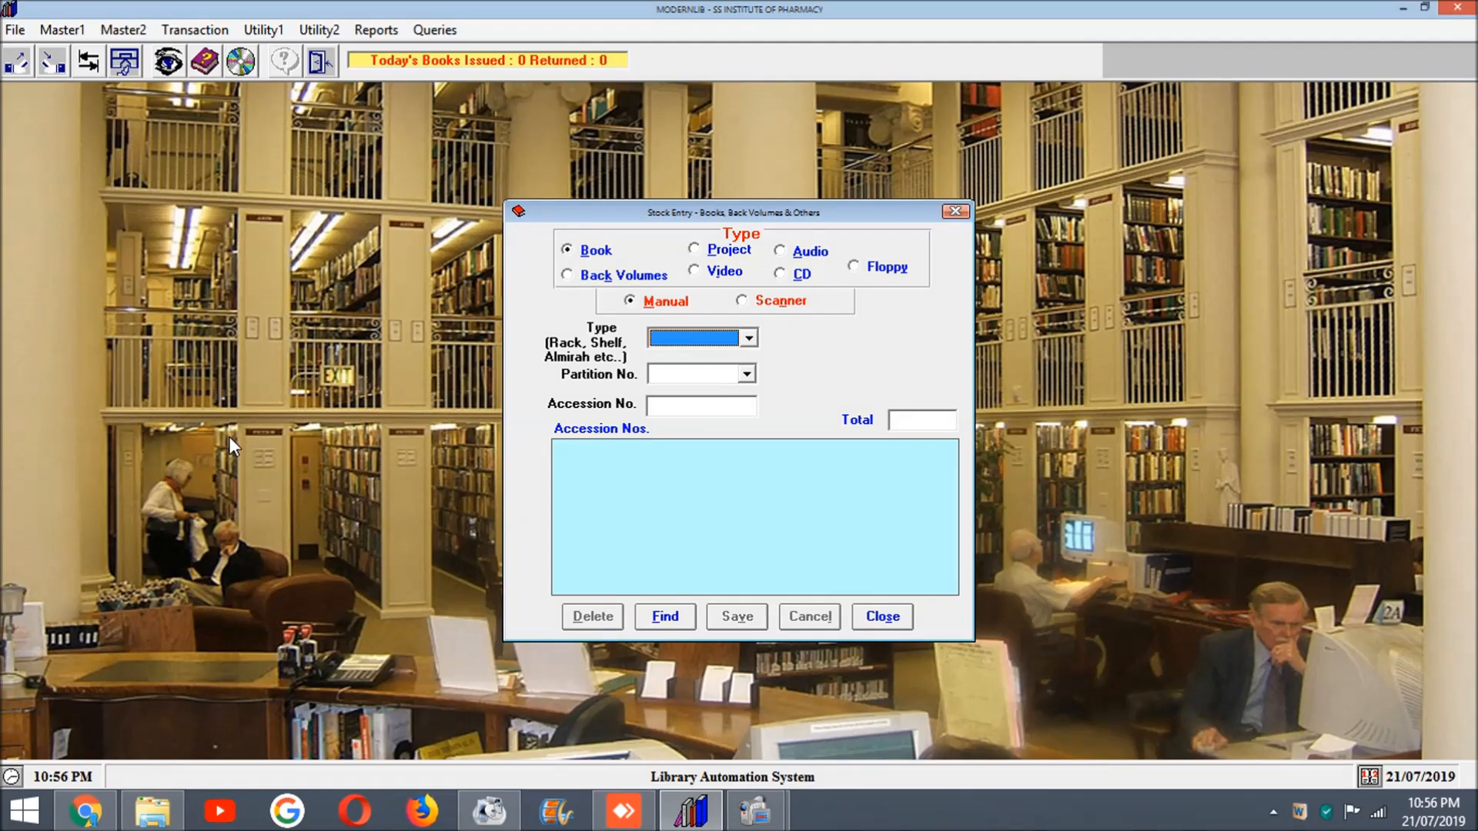
click(882, 616)
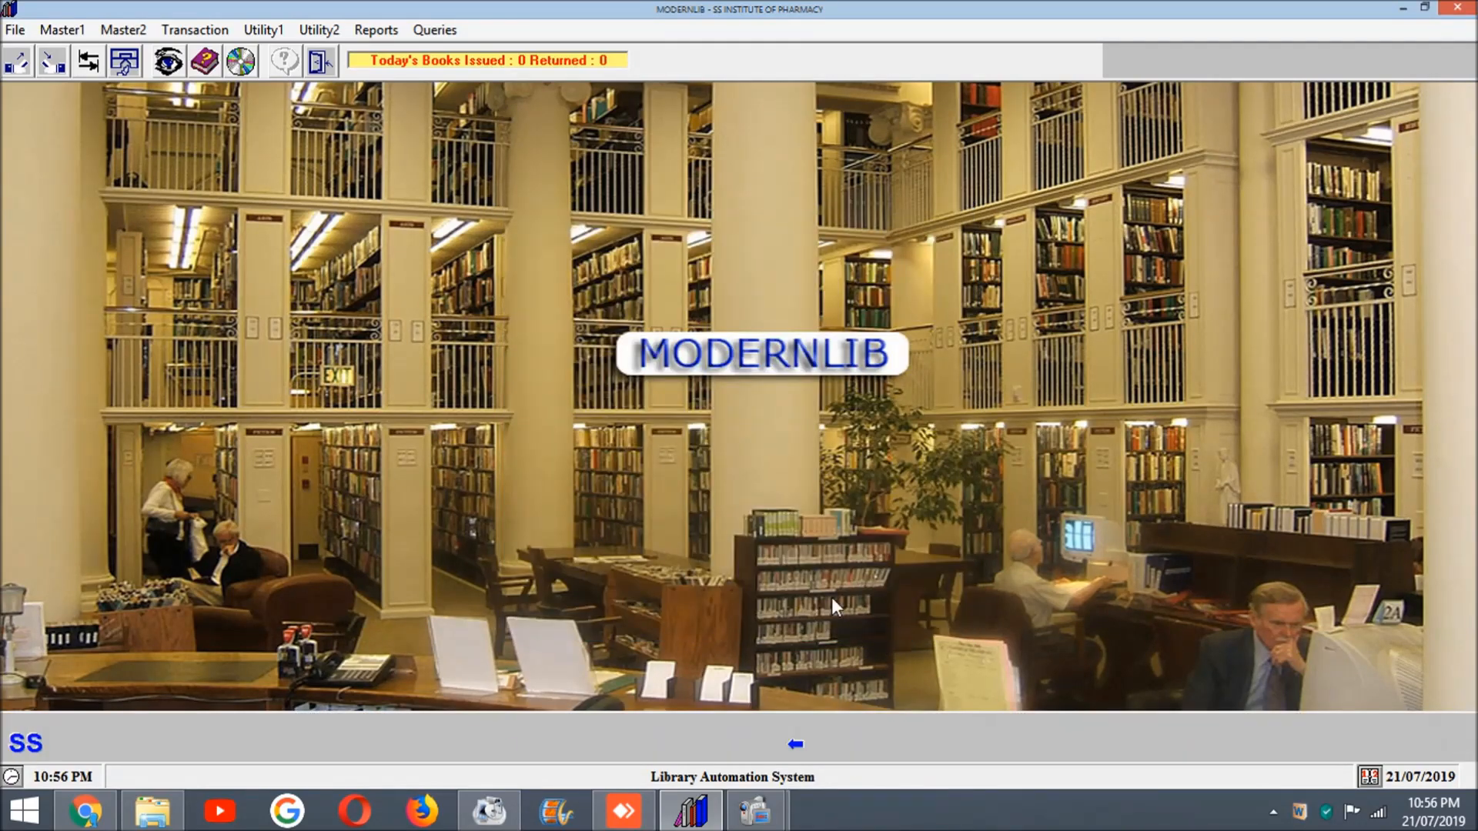
Step: View the Binding of Resources options, check Acquisition Details for records, and dismiss the message
click(262, 31)
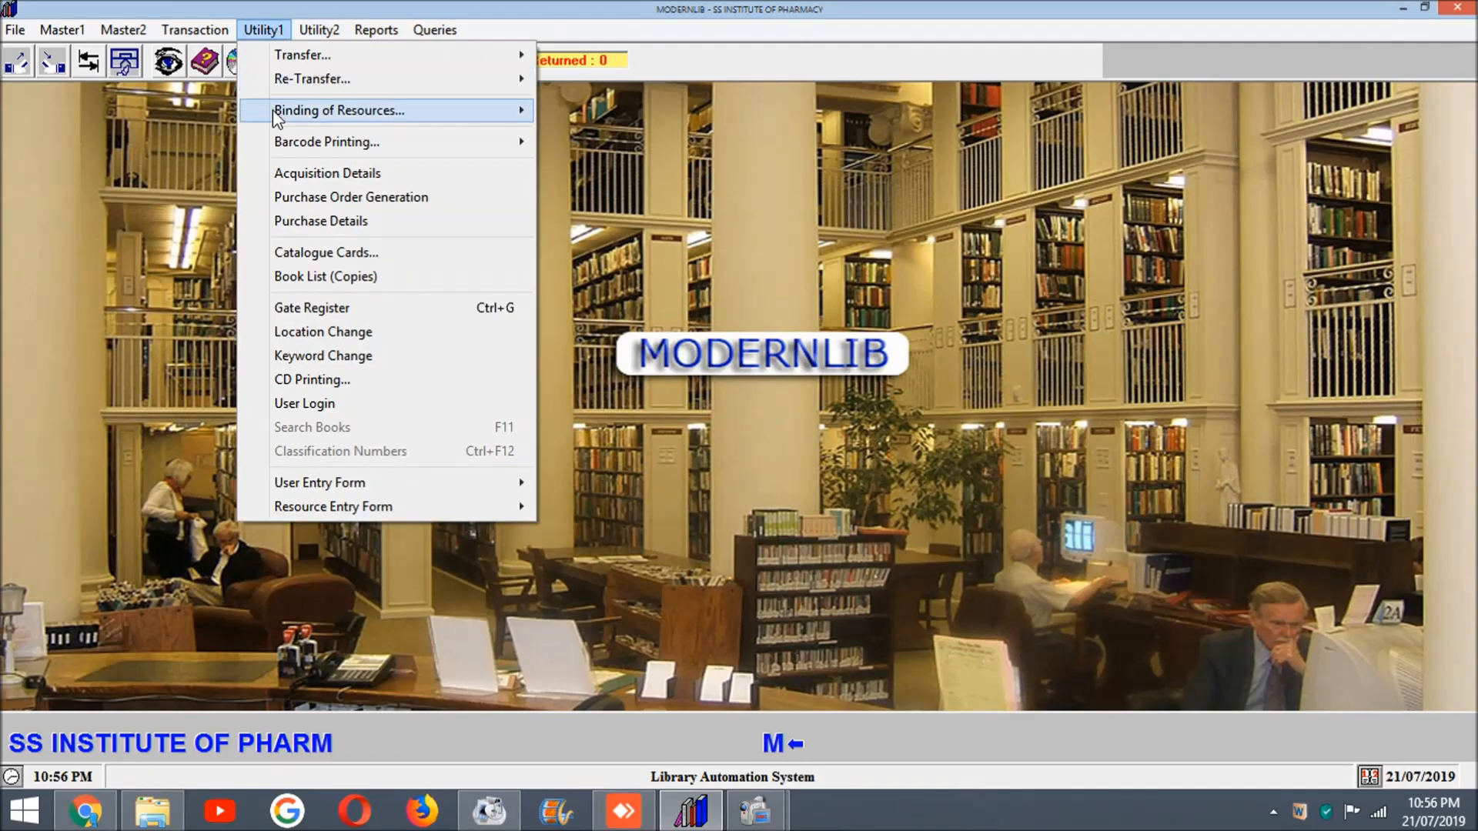
mouse_move(269, 116)
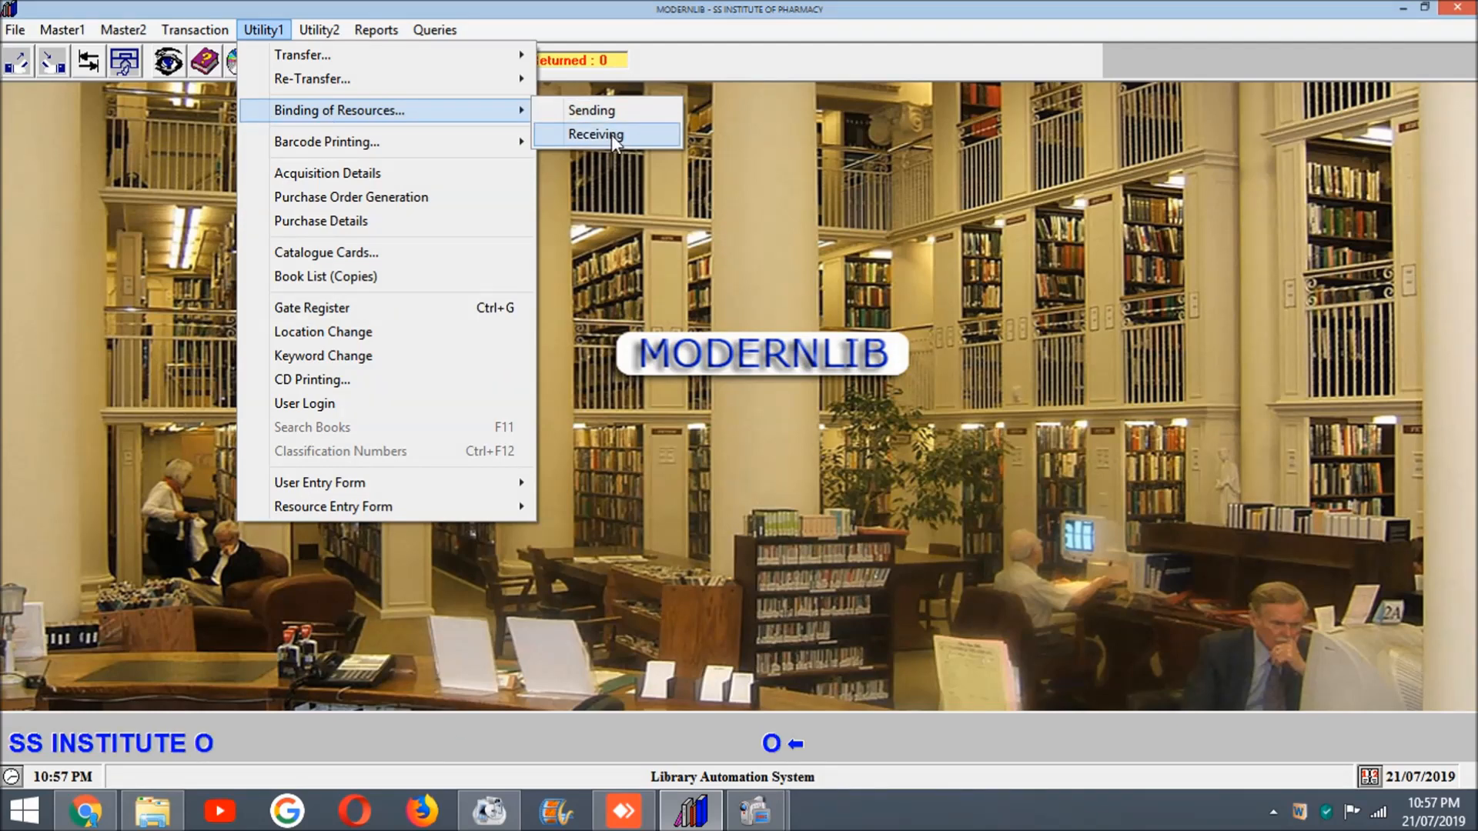
click(383, 182)
click(769, 476)
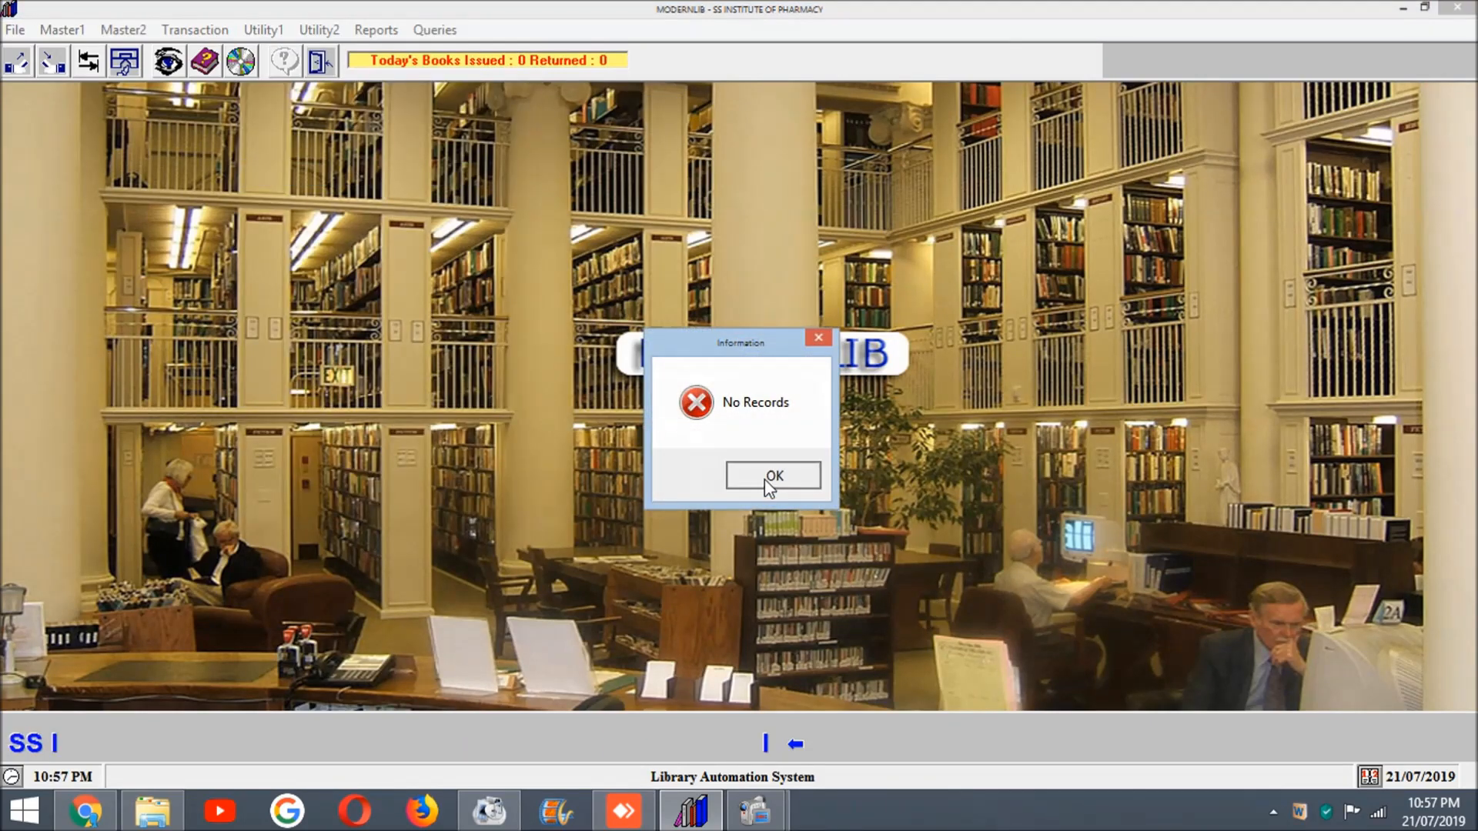
Step: Try to log a visitor in the Gate Register by user ID, and close the register
click(249, 30)
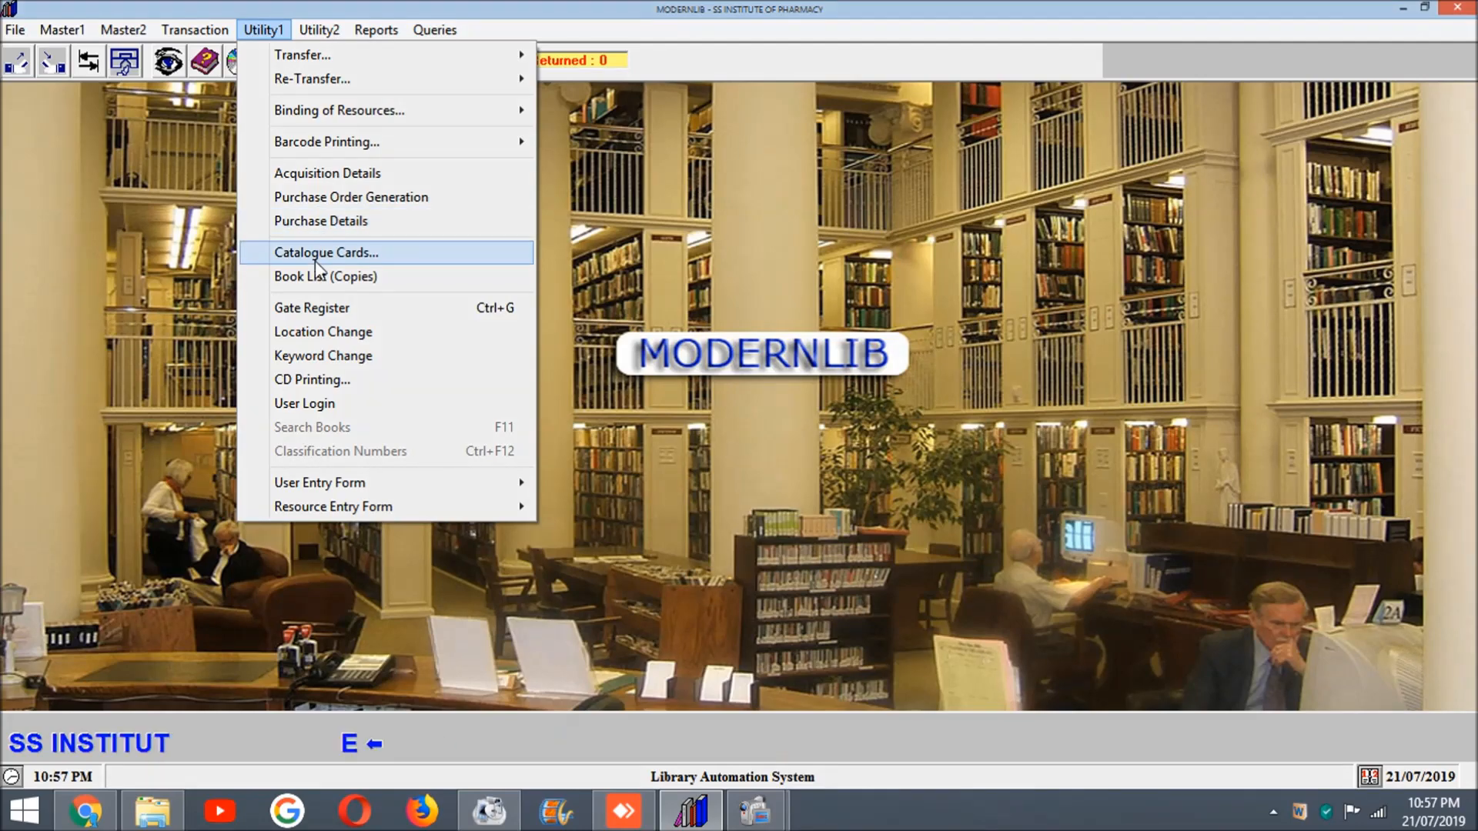
click(304, 308)
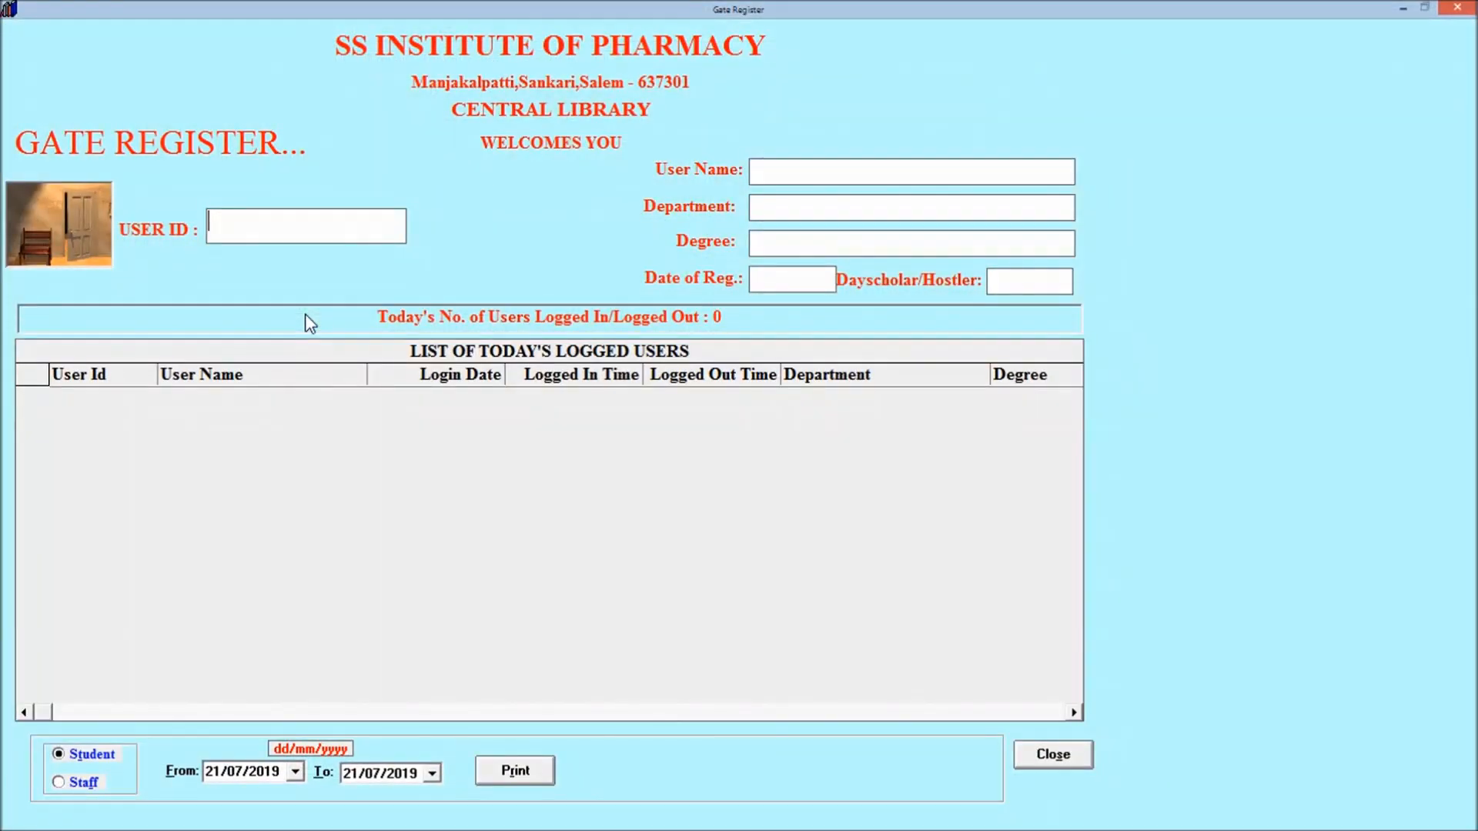
text(1000)
key(Return)
key(Return)
click(1064, 760)
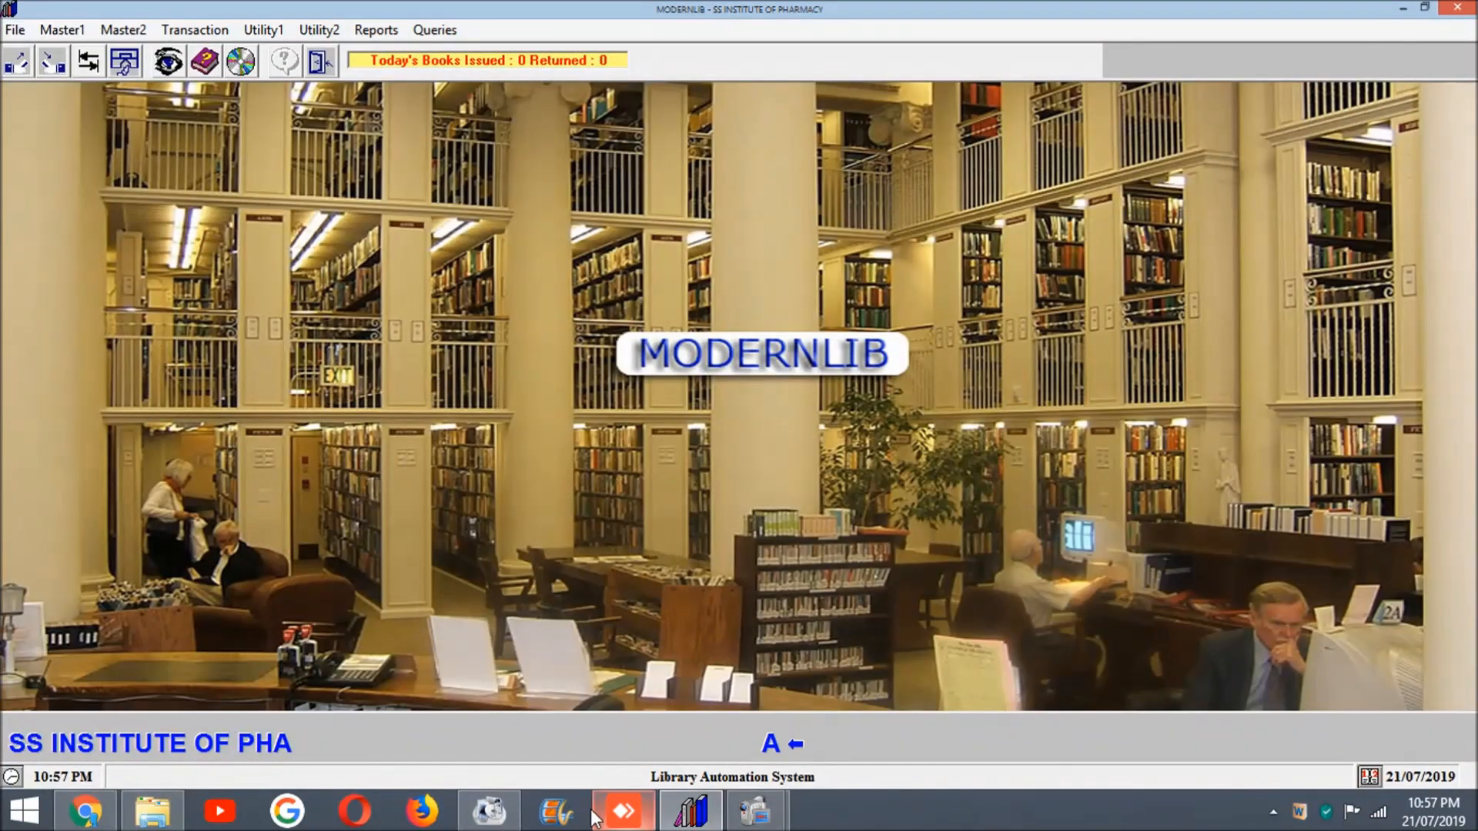
mouse_move(739, 820)
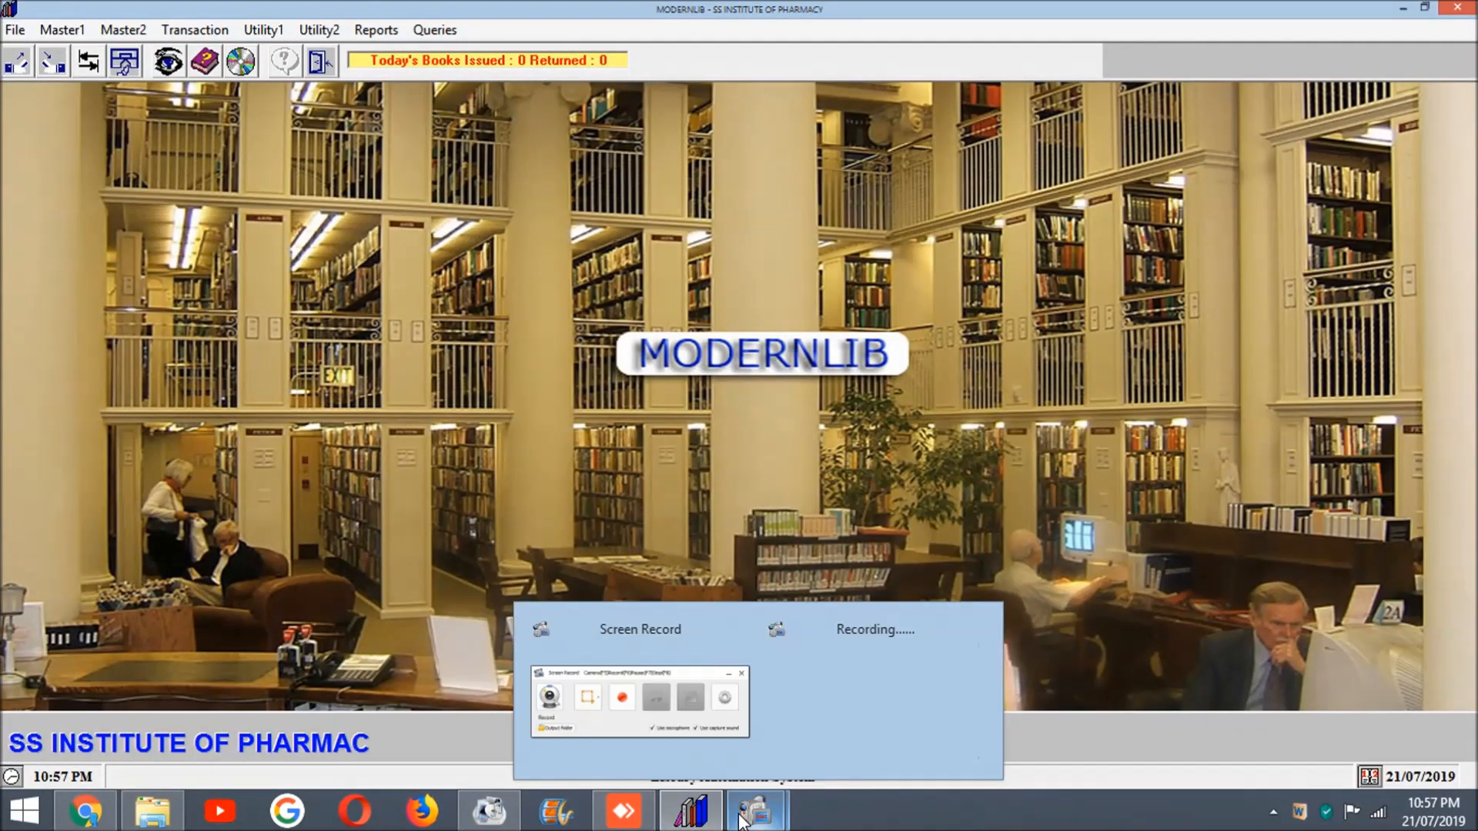
click(654, 700)
click(872, 355)
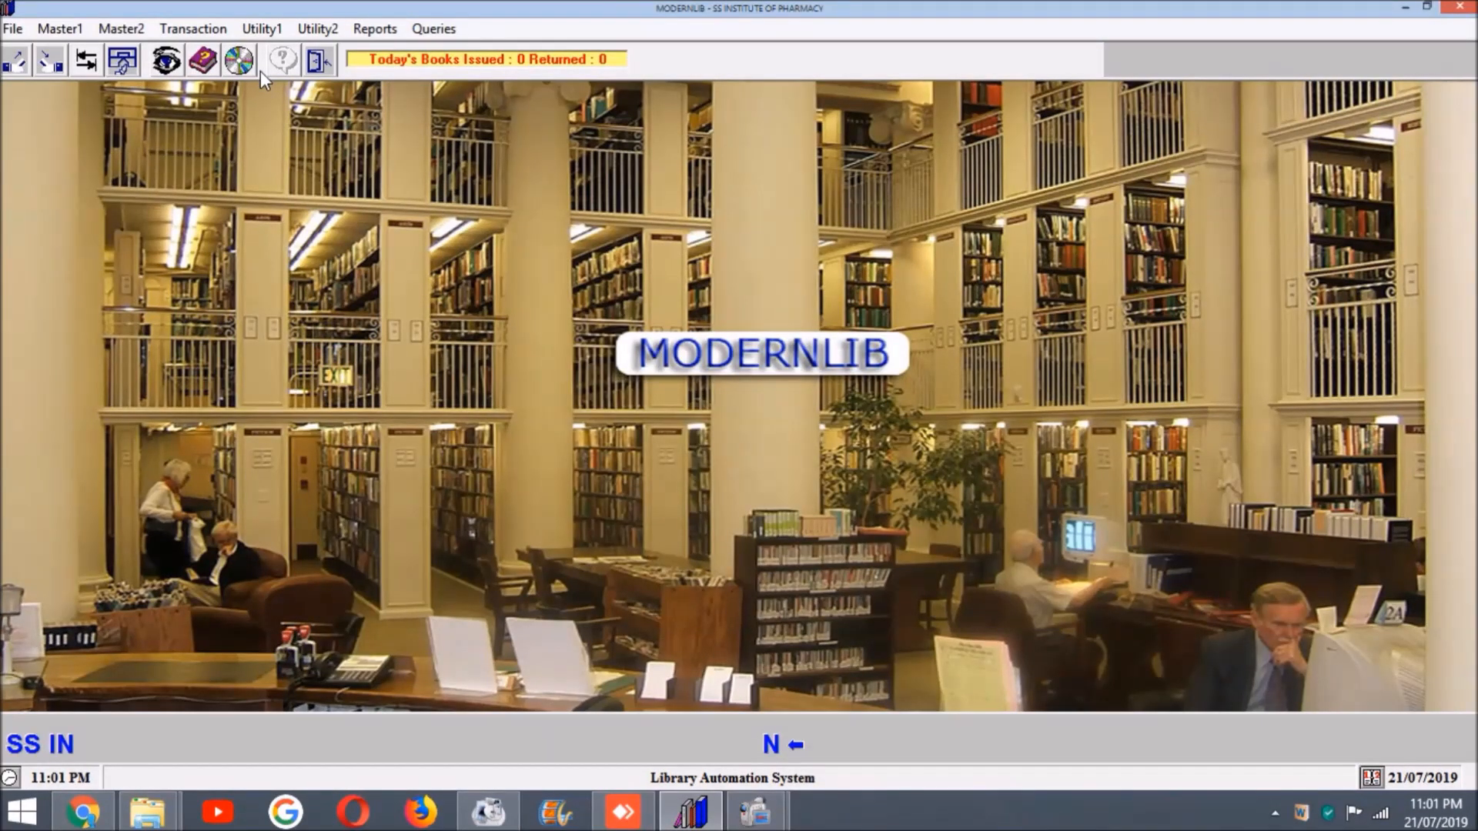
Step: Open the Gate Register and log a student in by entering the student's user ID
click(316, 29)
click(286, 37)
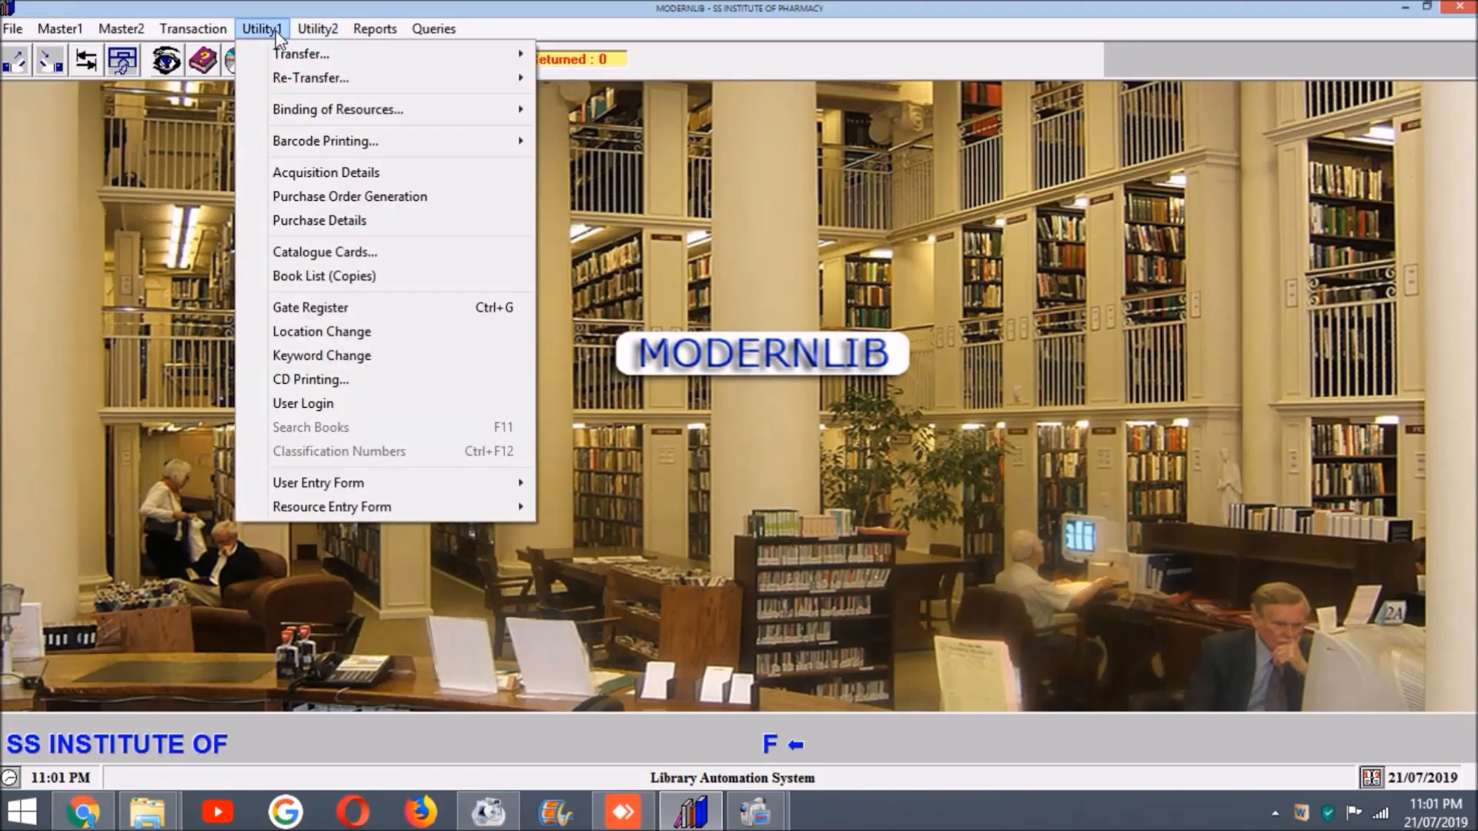
click(274, 307)
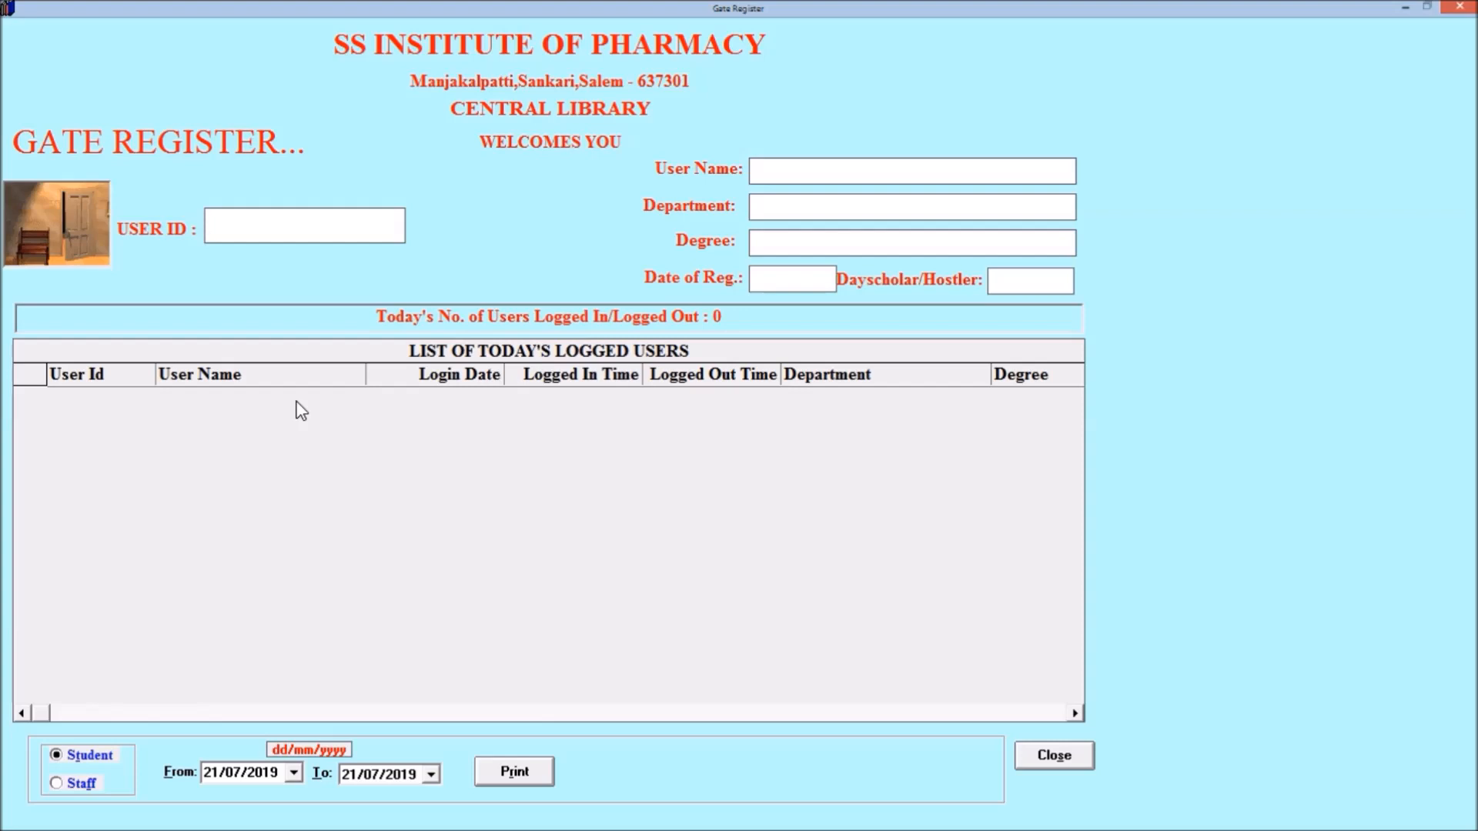
text(14BCA01)
key(Return)
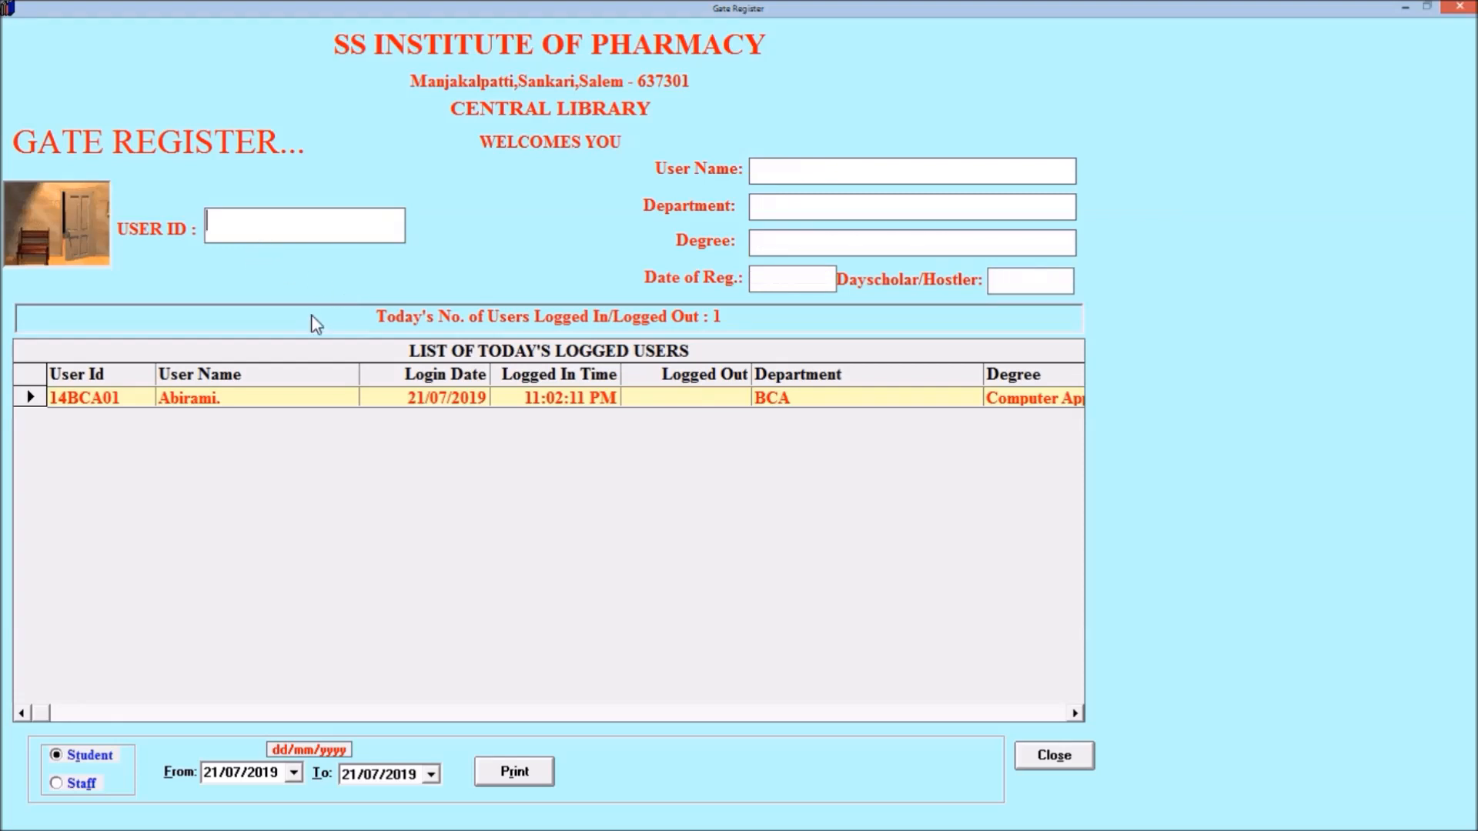
Step: Log the same student out by entering the user ID again, and close the Gate Register
text(14BCA01)
key(Return)
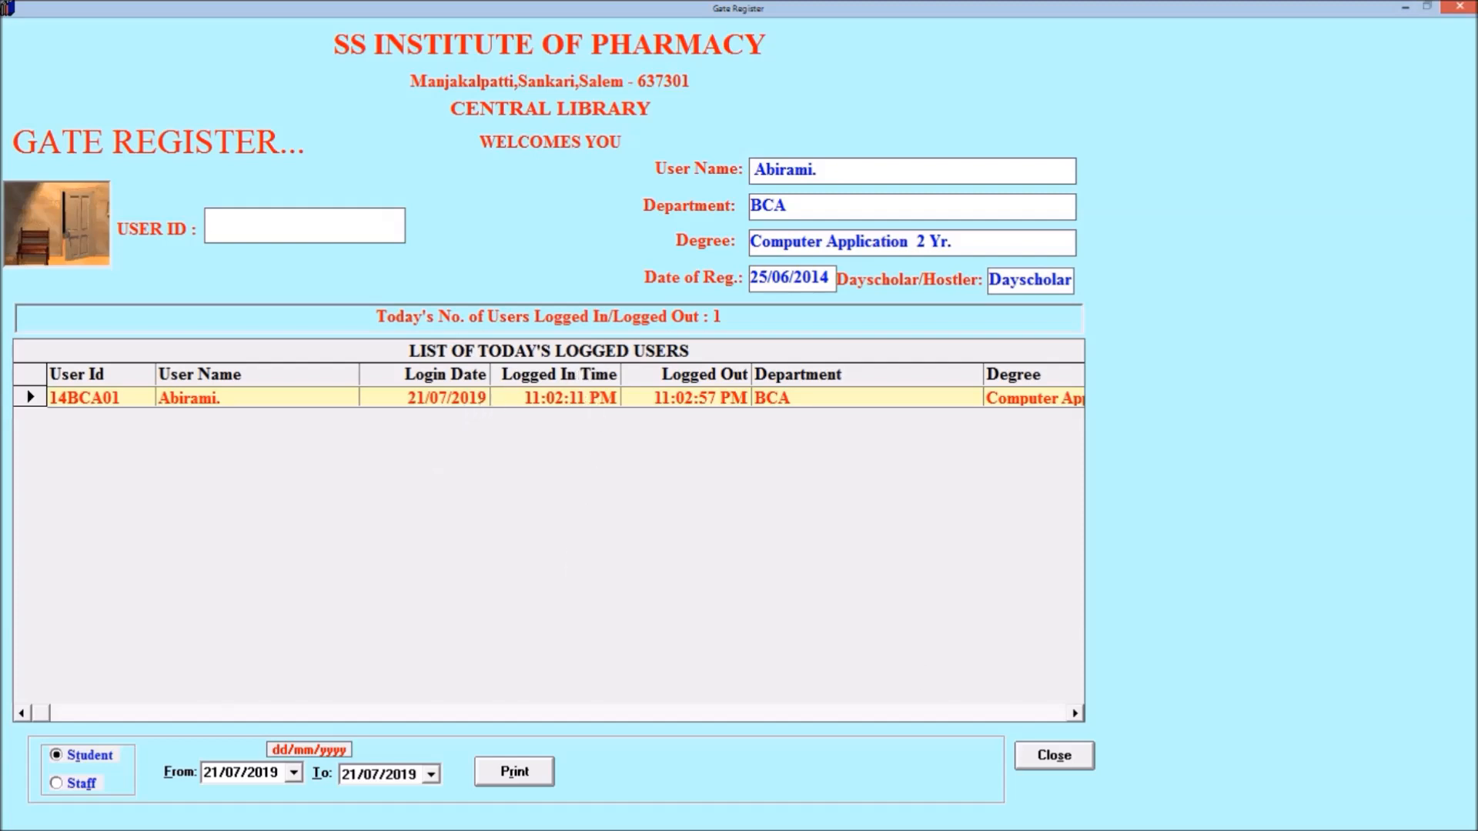
click(1461, 6)
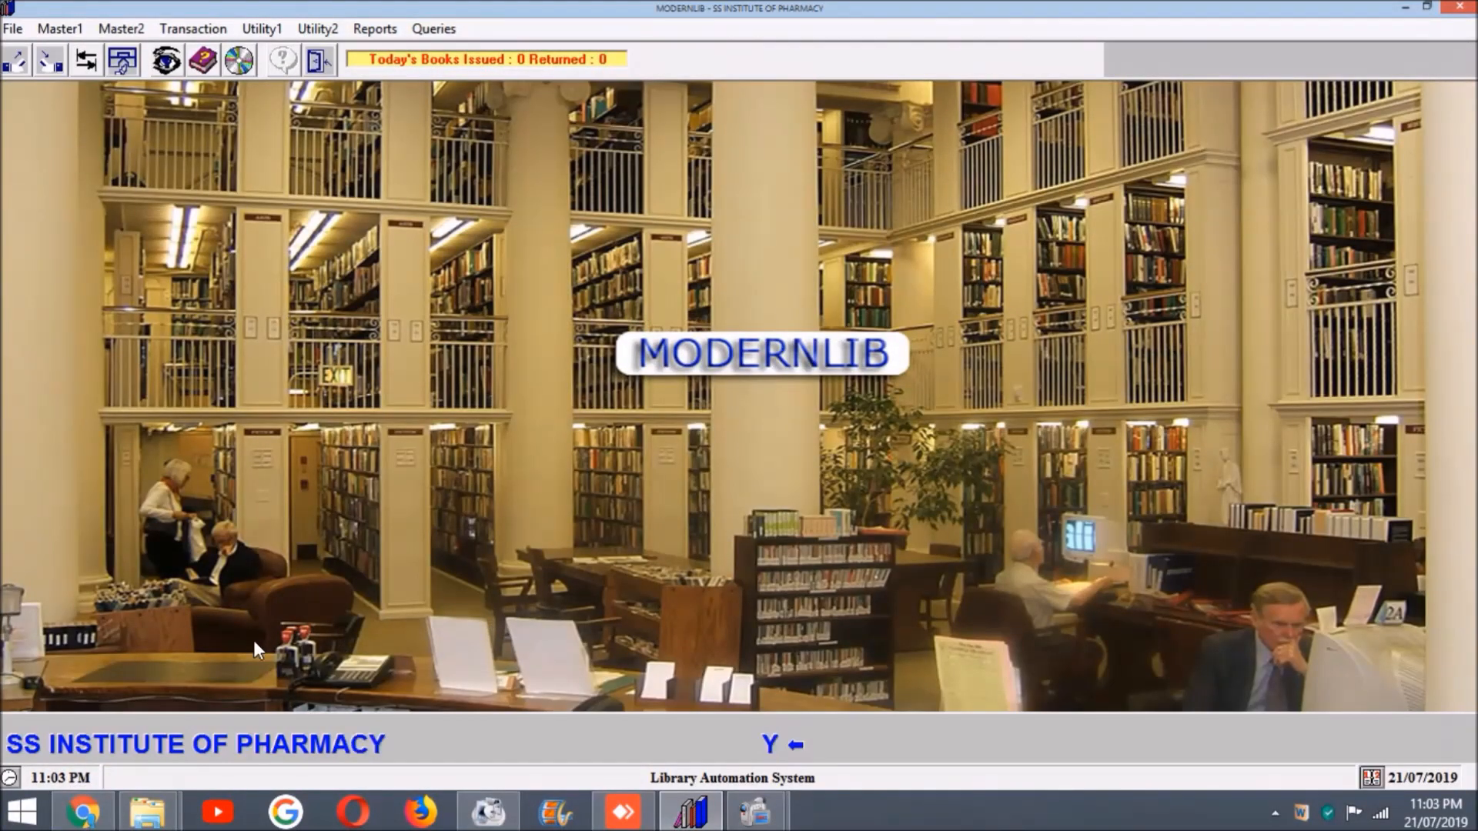
Step: Open the Library Information report and generate the print preview for Collections
click(369, 33)
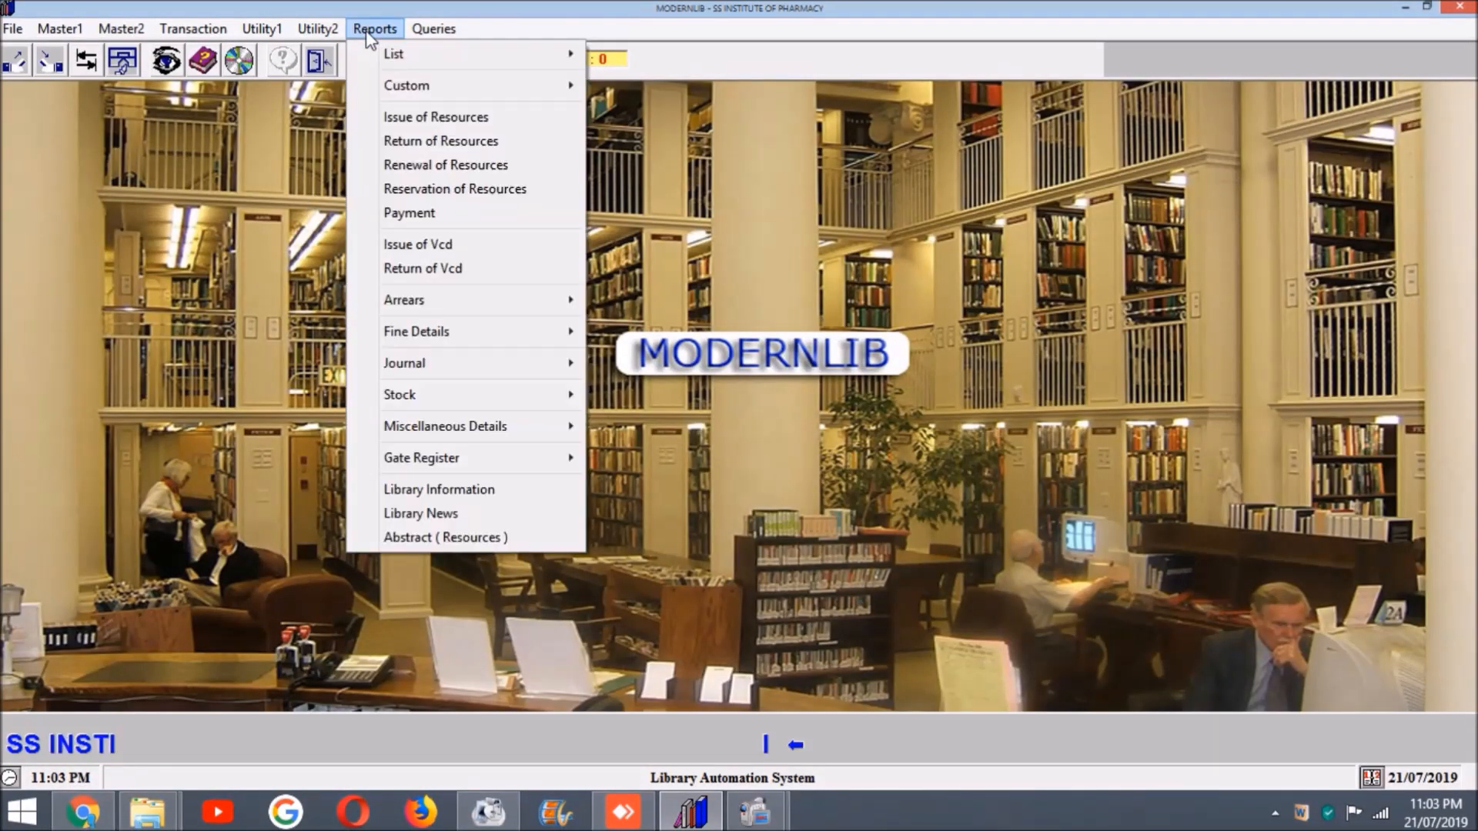
mouse_move(369, 60)
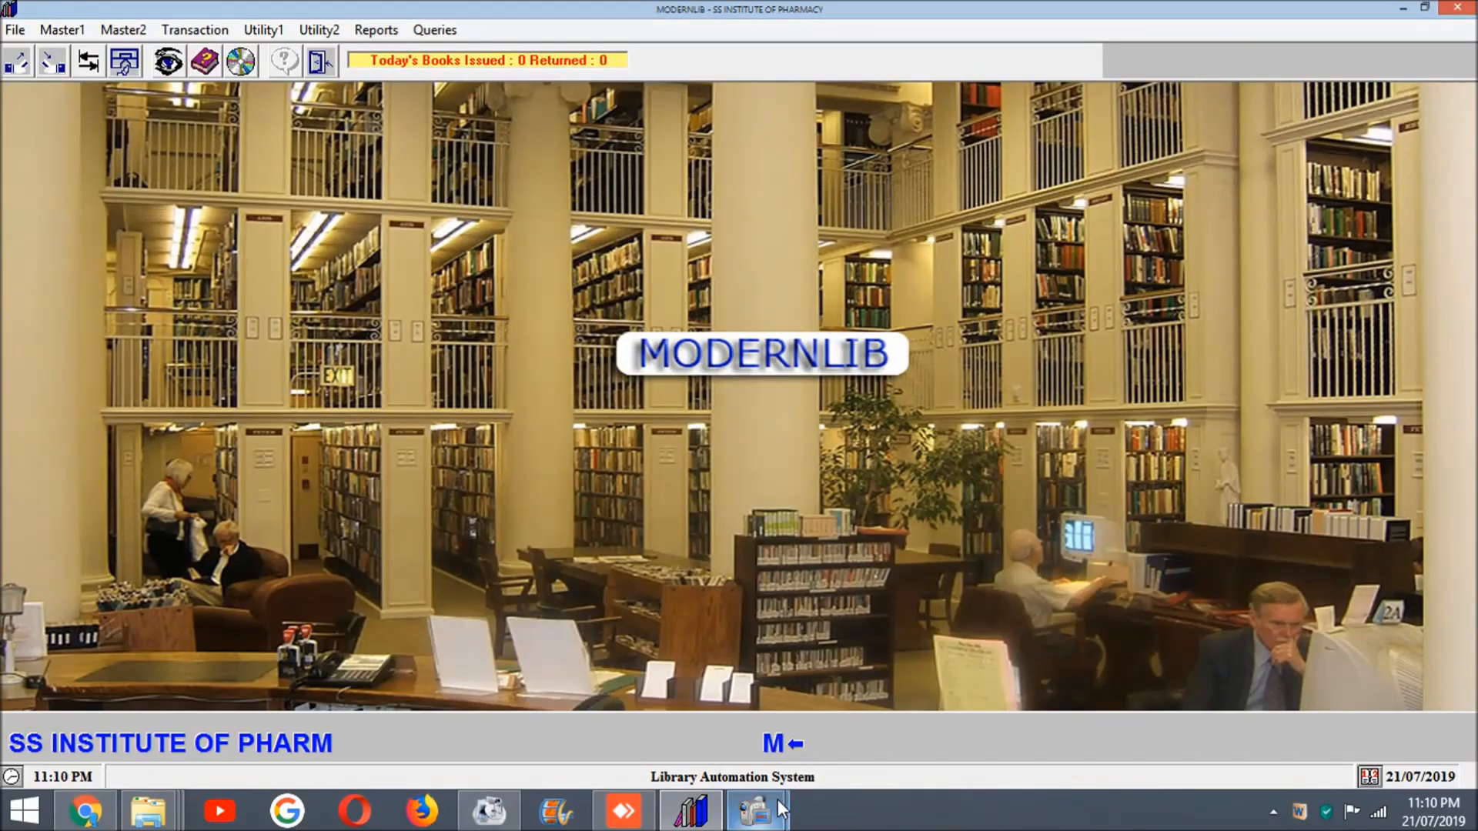
click(377, 31)
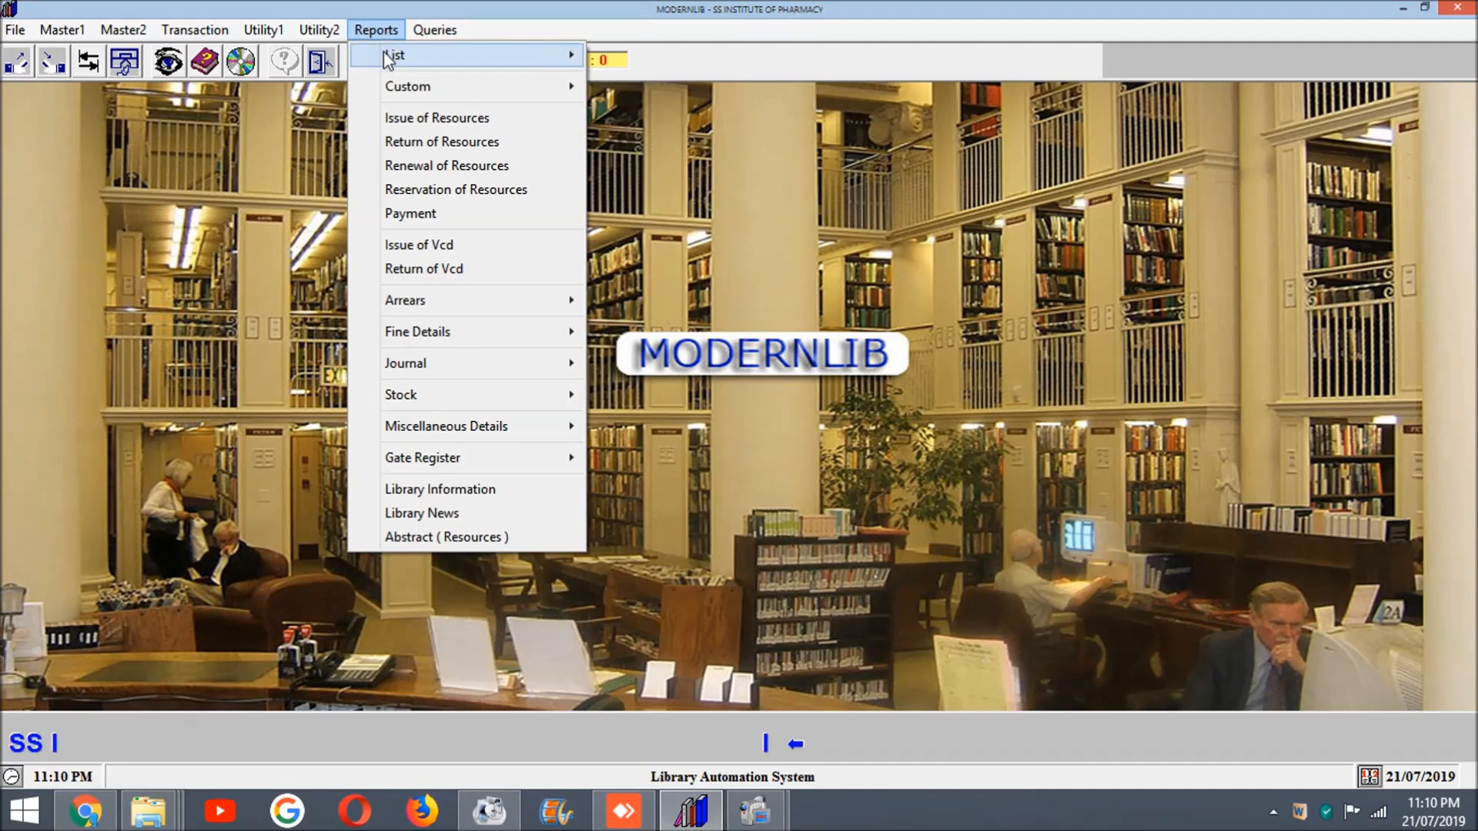
mouse_move(387, 60)
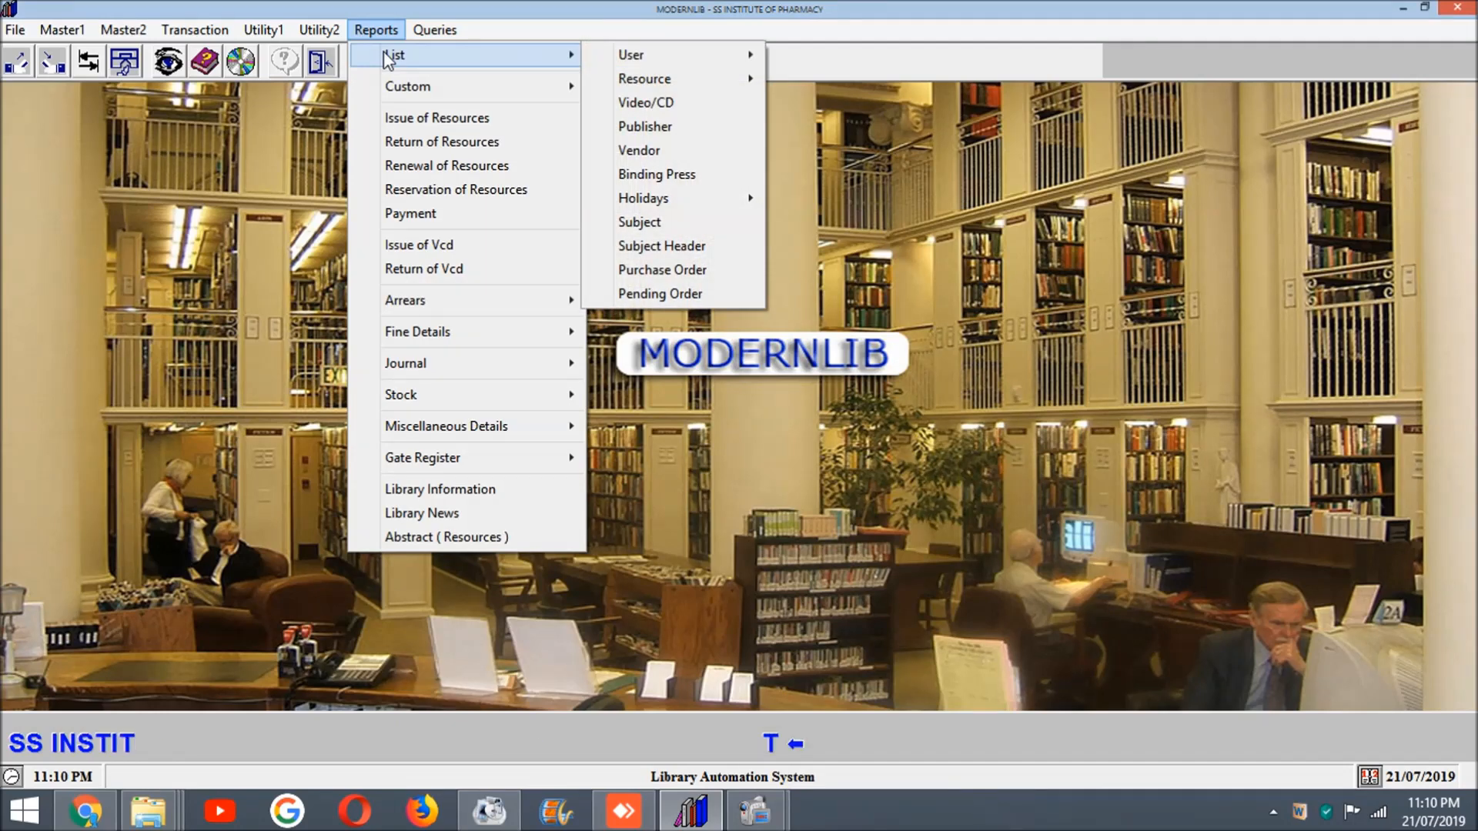
click(419, 491)
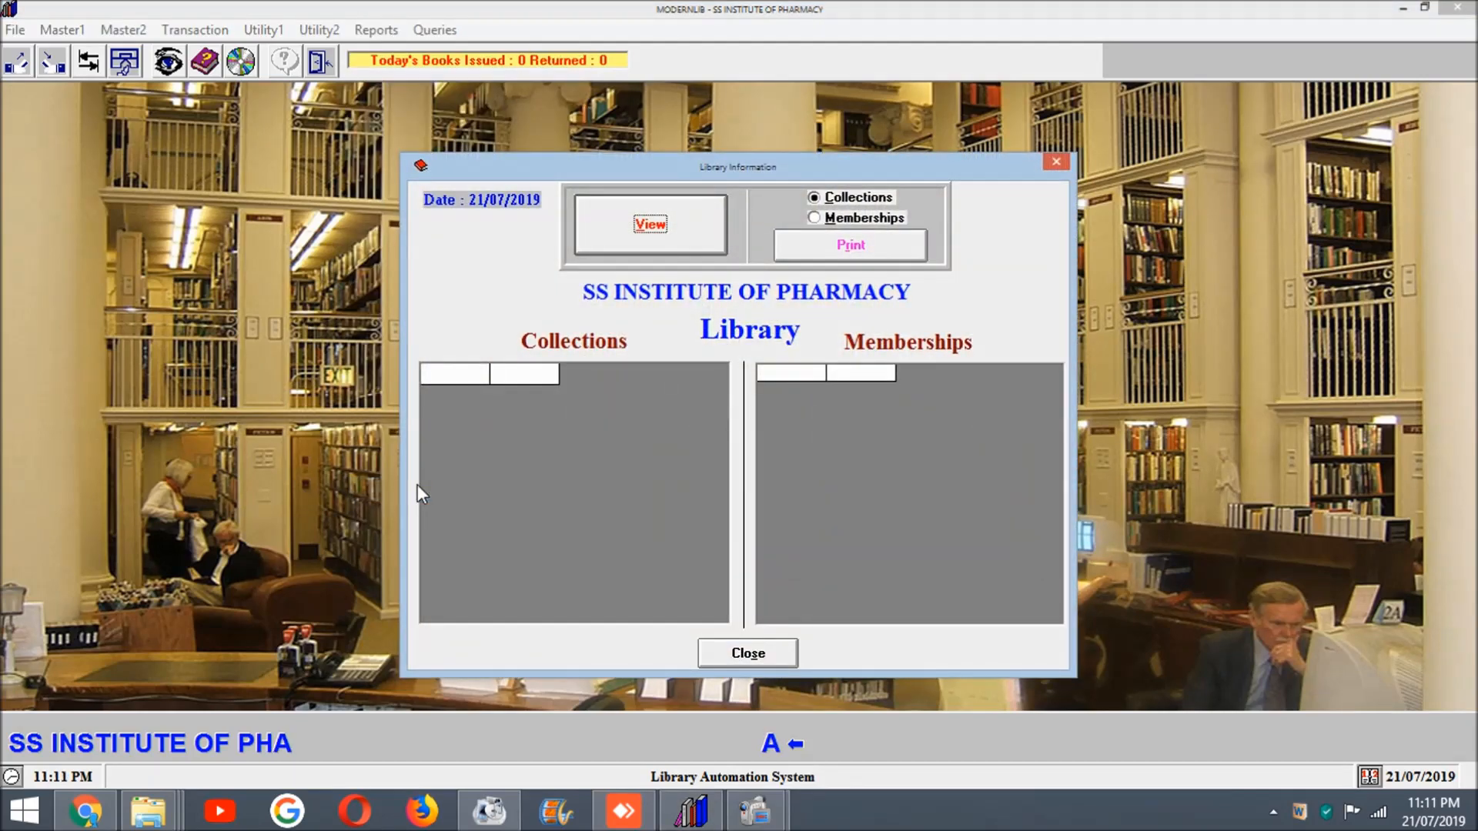
click(814, 244)
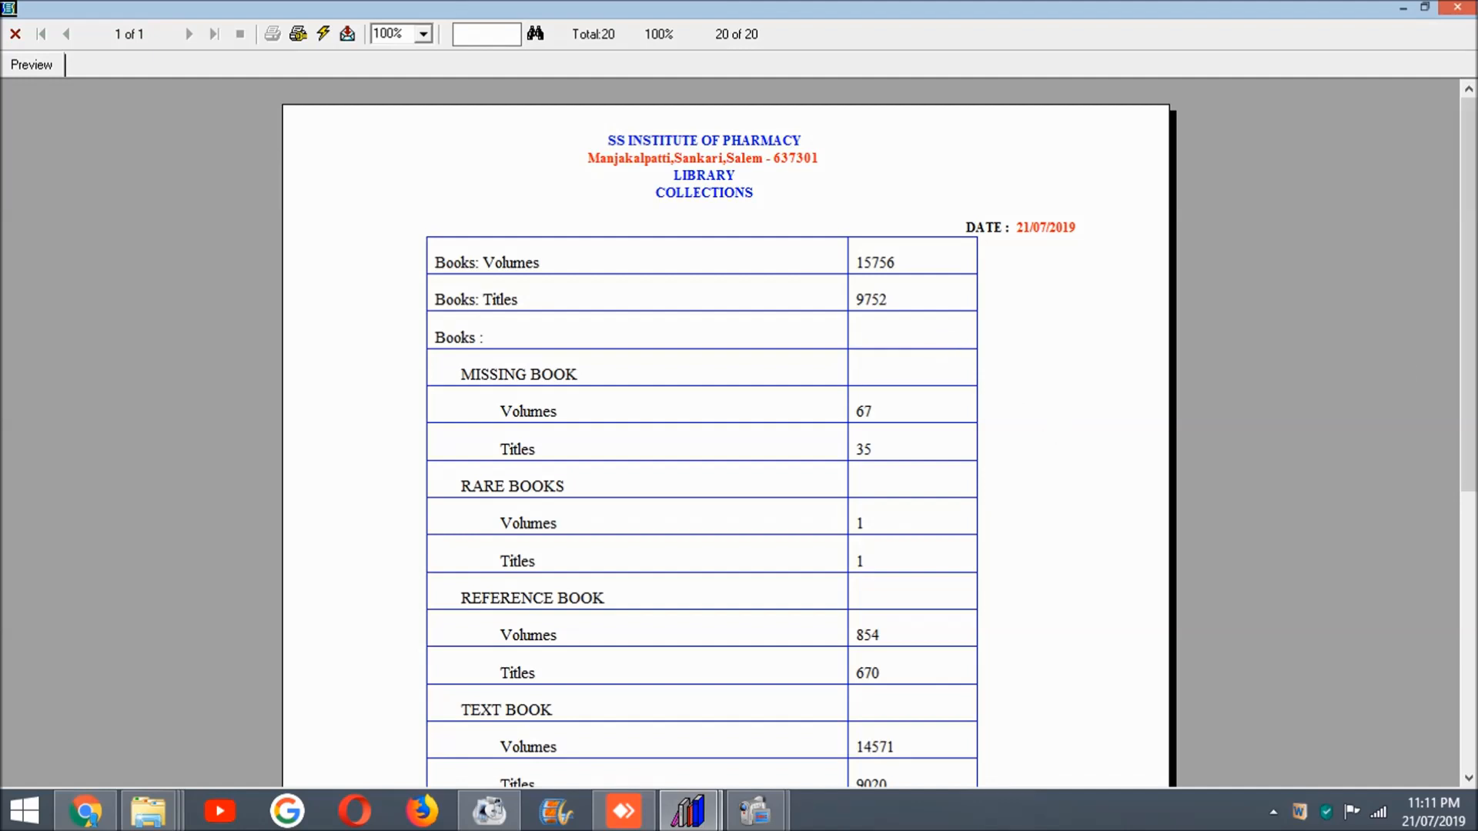
Step: Read through the Collections report, and close both the preview and the Library Information form
drag(1470, 169, 1469, 218)
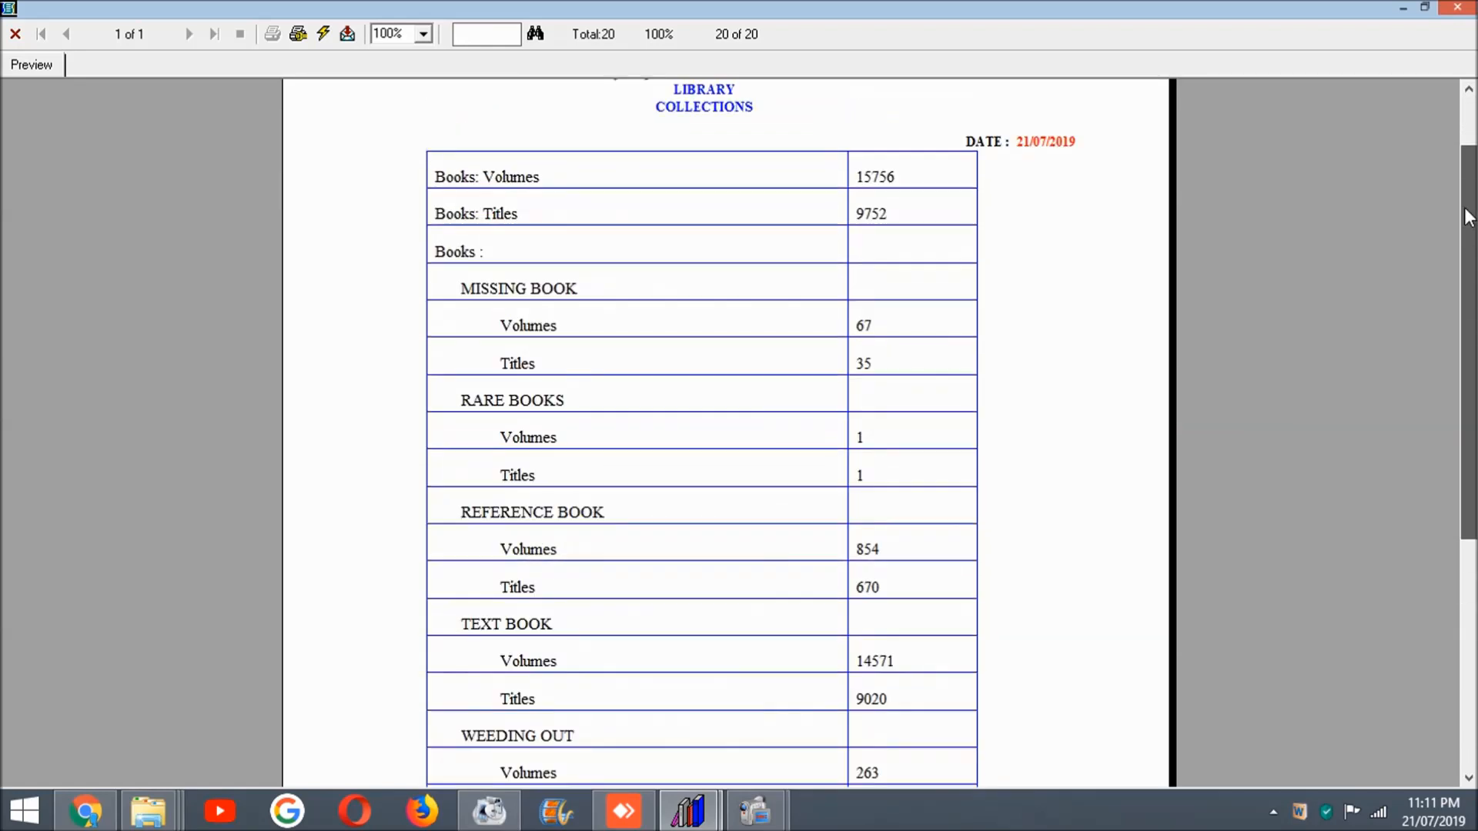
click(1457, 7)
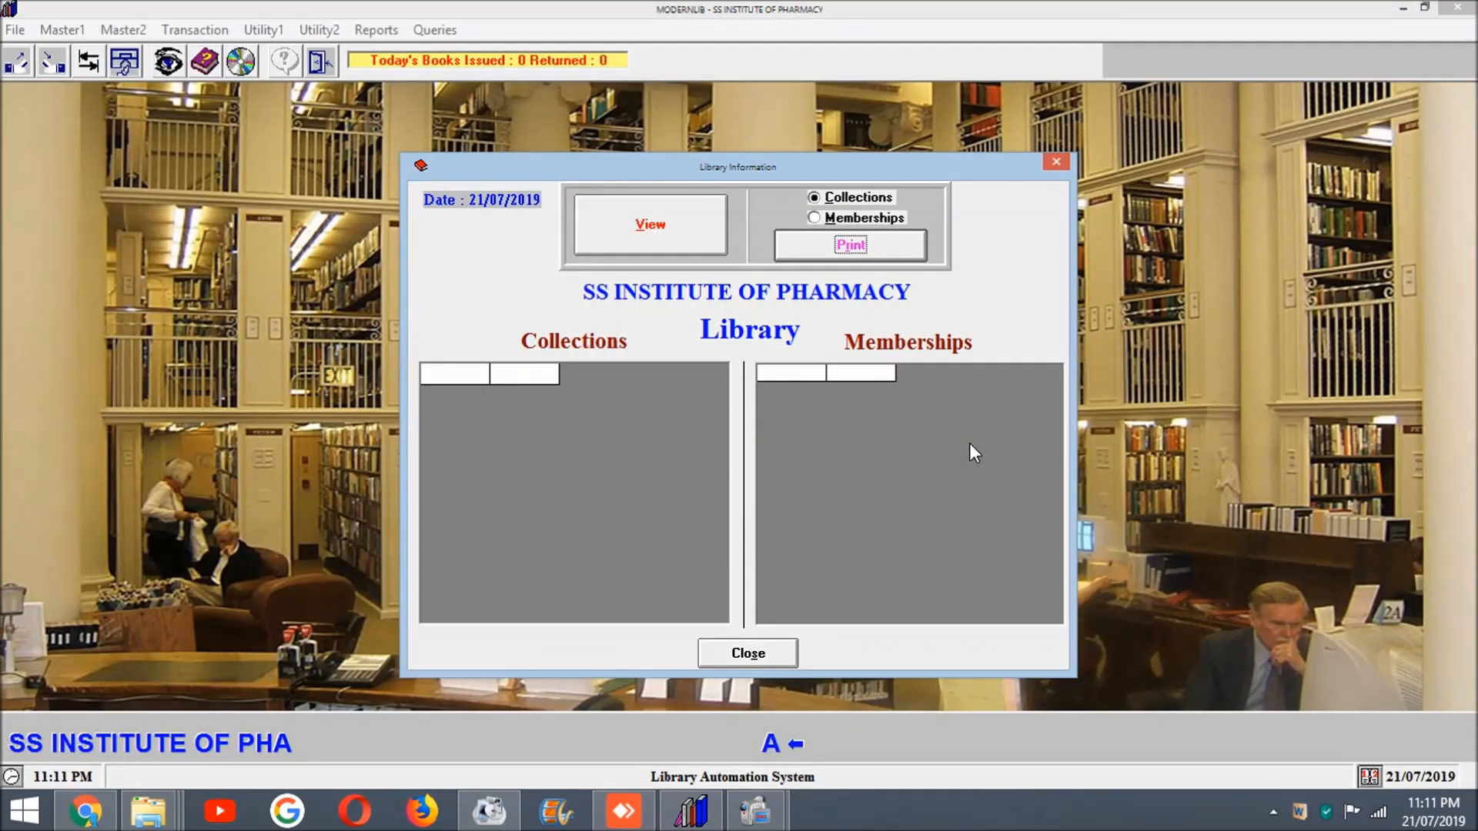
click(760, 659)
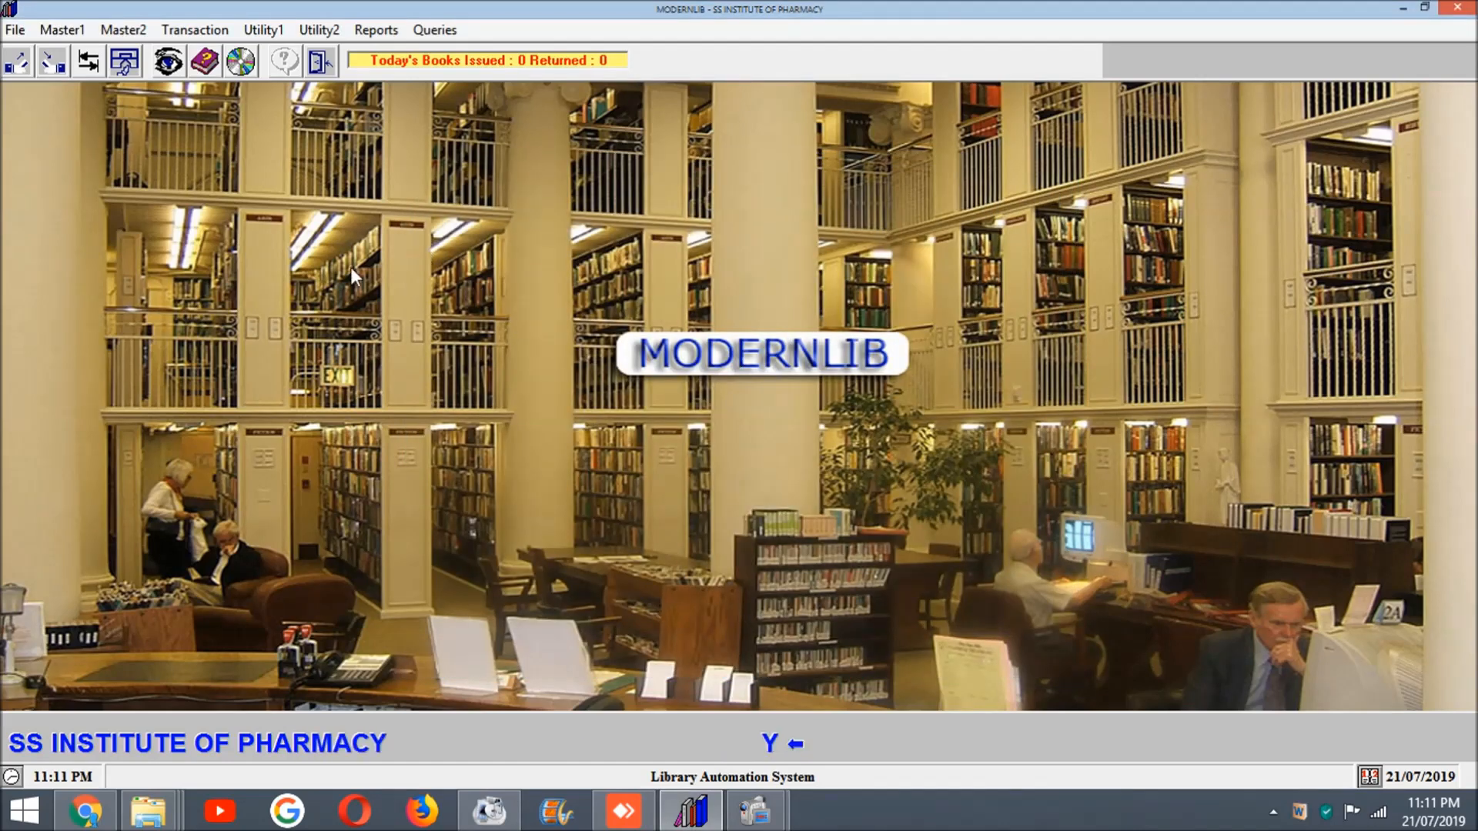
Step: Review the available report categories, including List, Fine Details, Gate Register and Stock
click(365, 34)
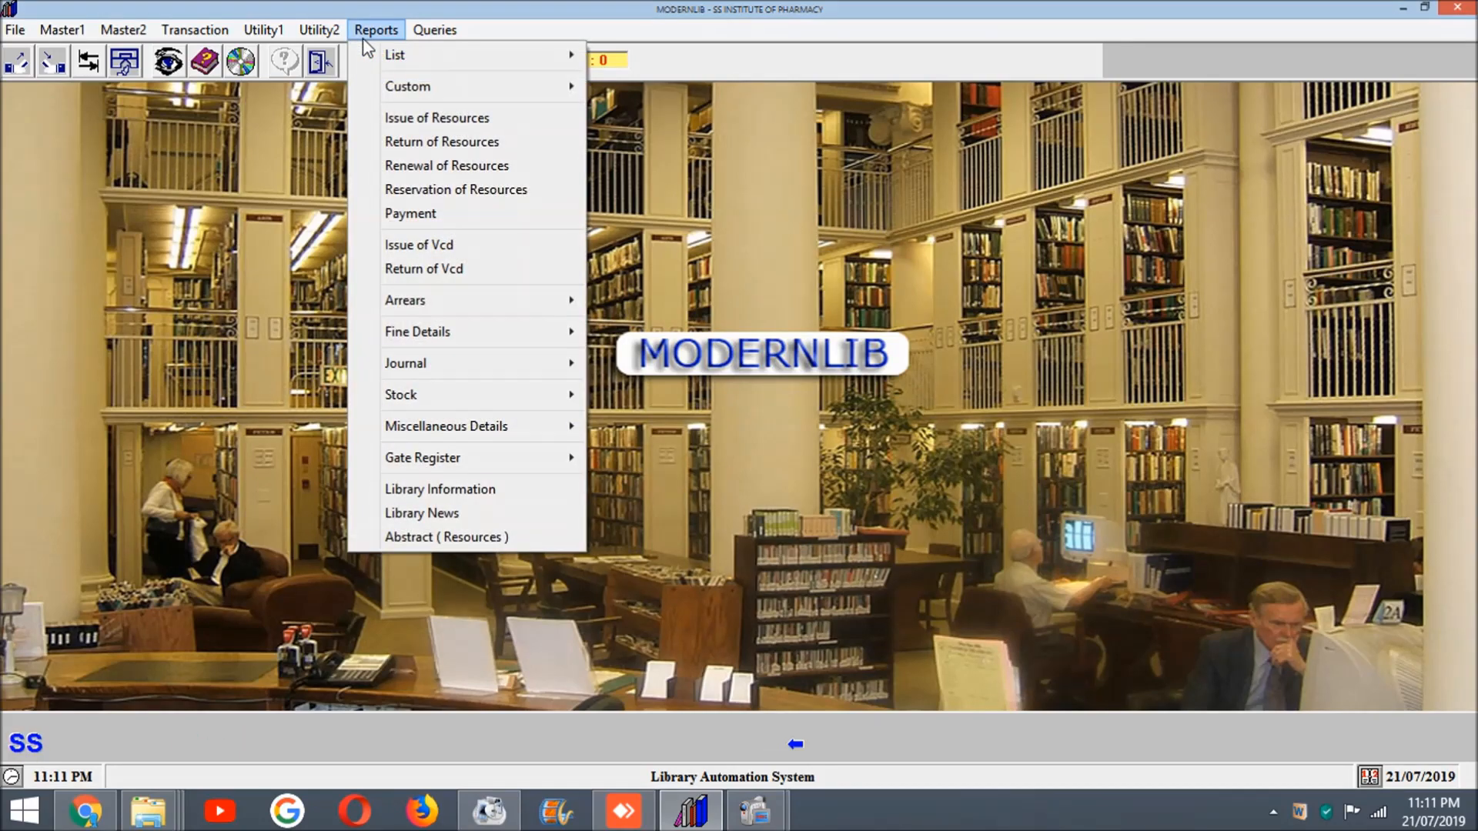
mouse_move(376, 64)
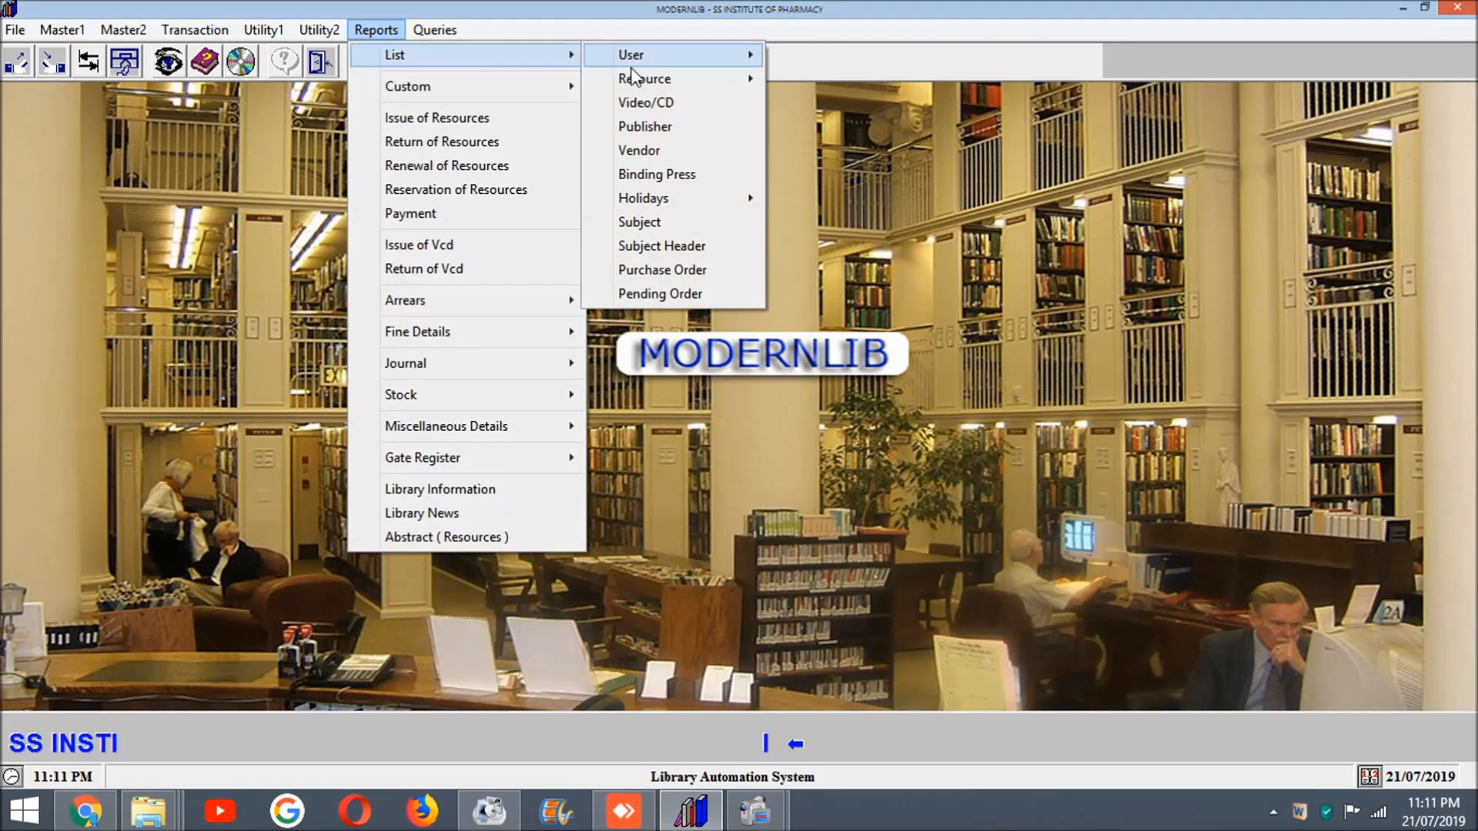
mouse_move(633, 80)
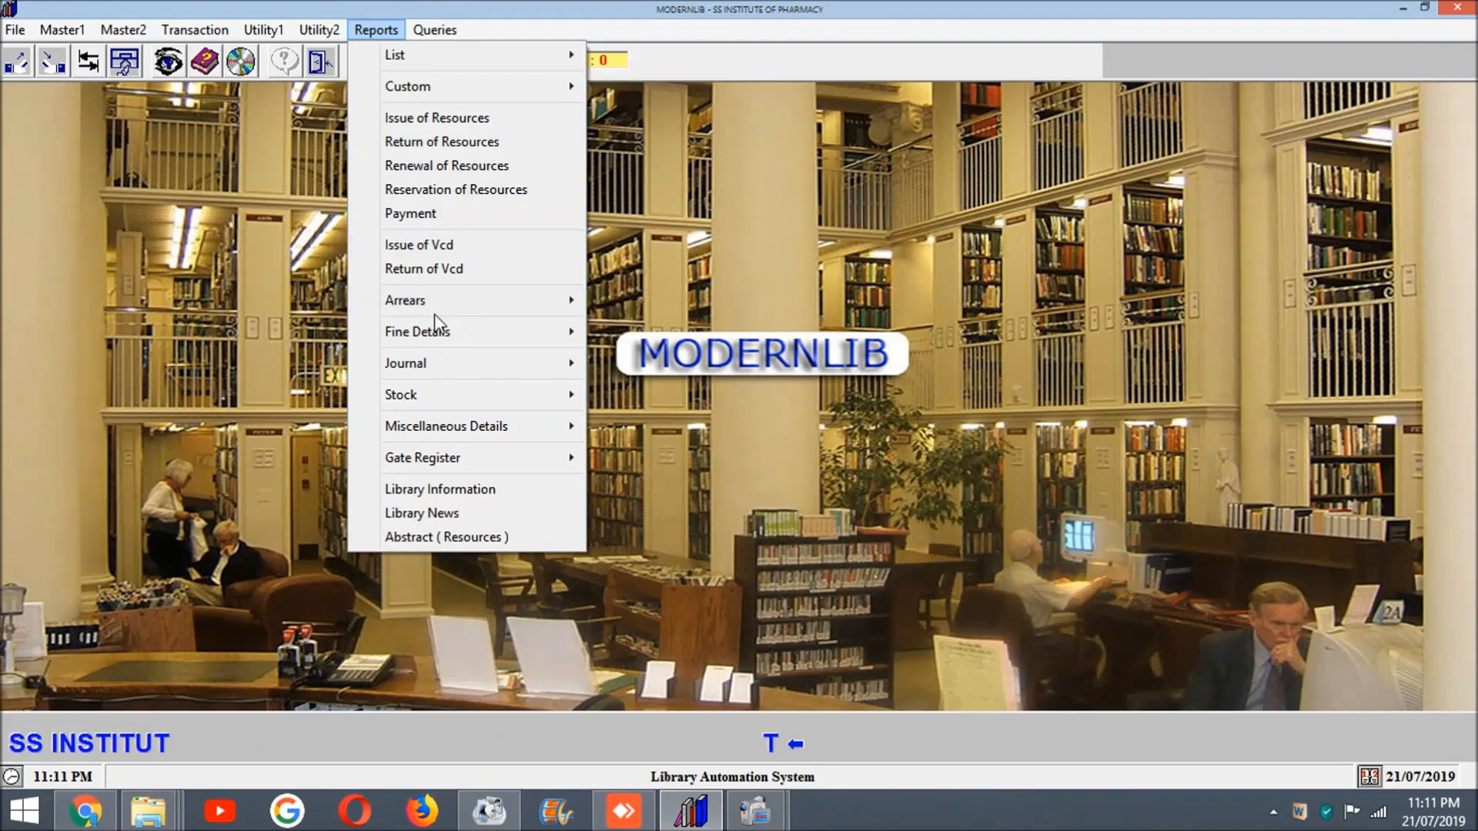
mouse_move(433, 326)
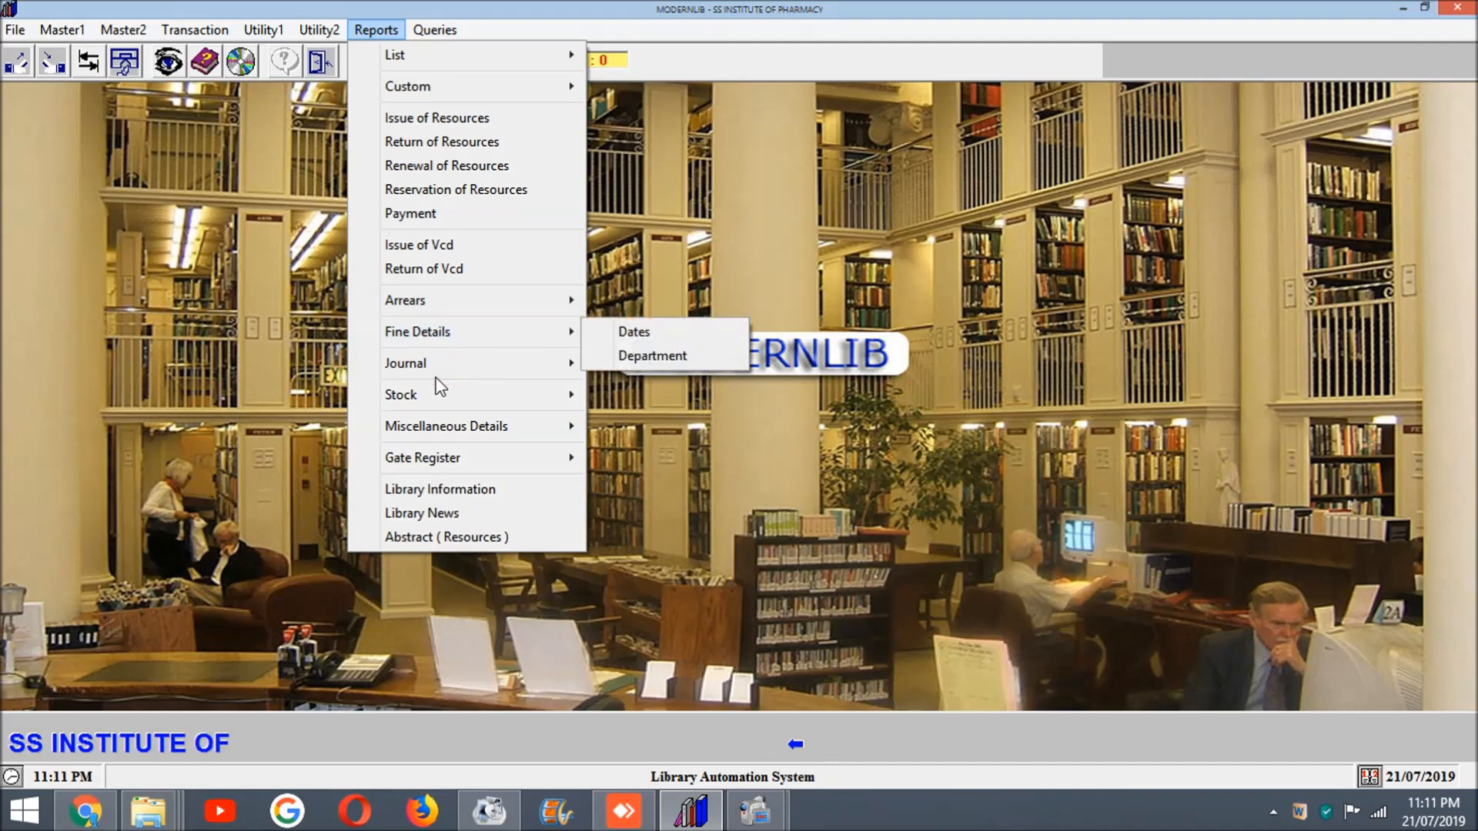
mouse_move(441, 377)
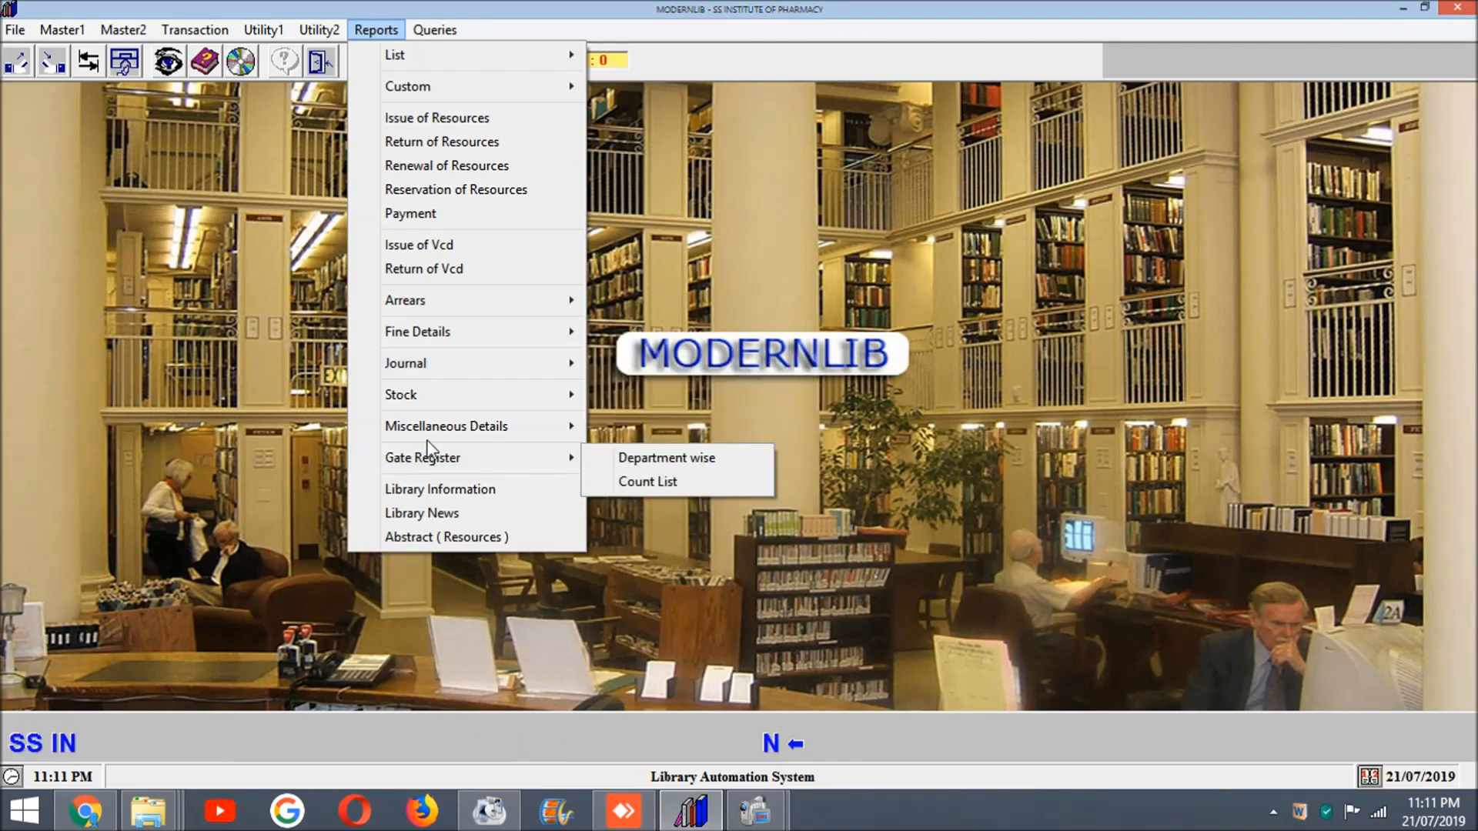
mouse_move(429, 406)
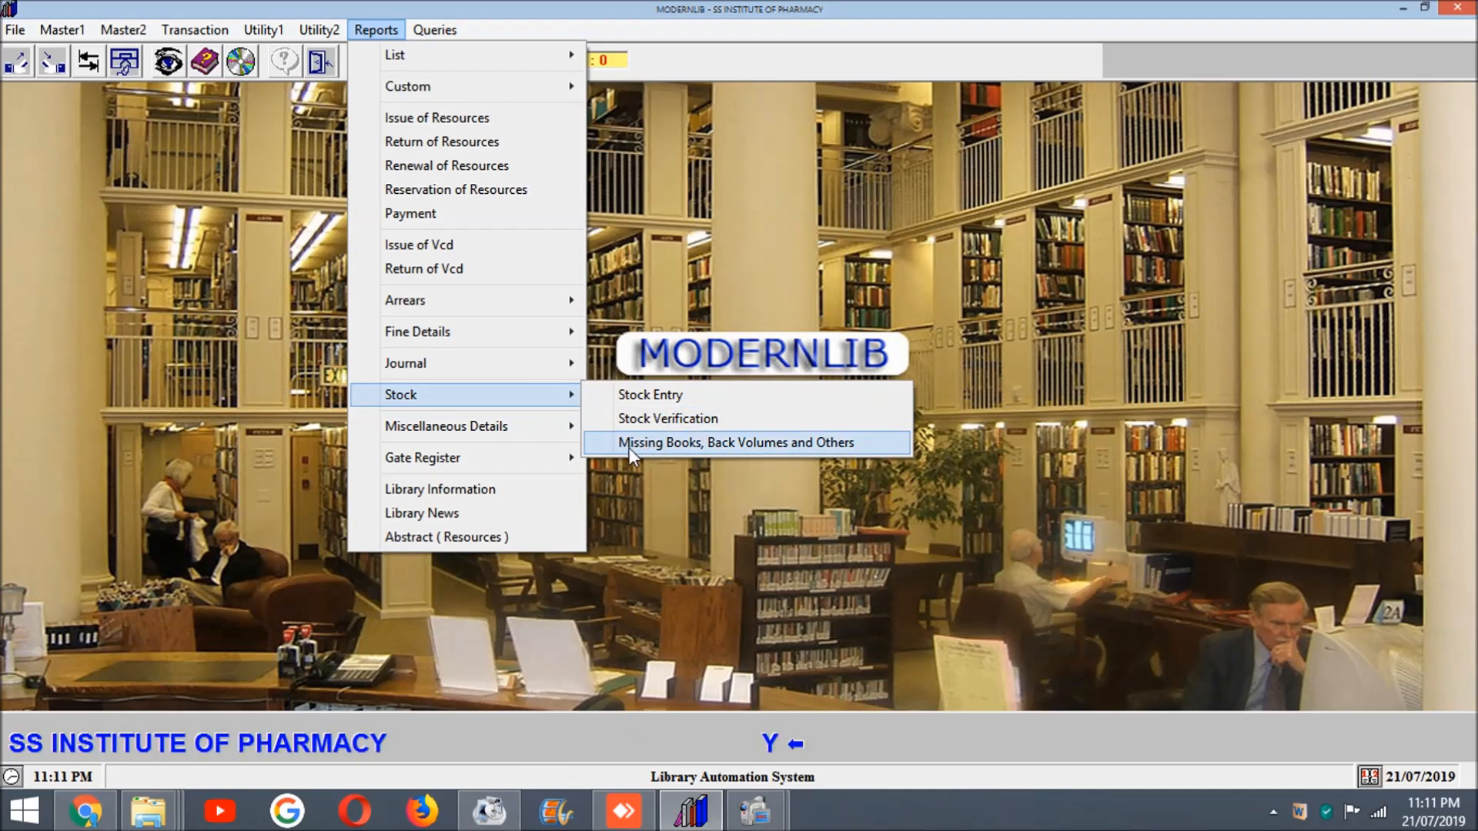
Step: View the Abstract (Resources) report options for books, add the Rare Books, Reference Book and Text Book keywords, and close the form without printing
click(421, 533)
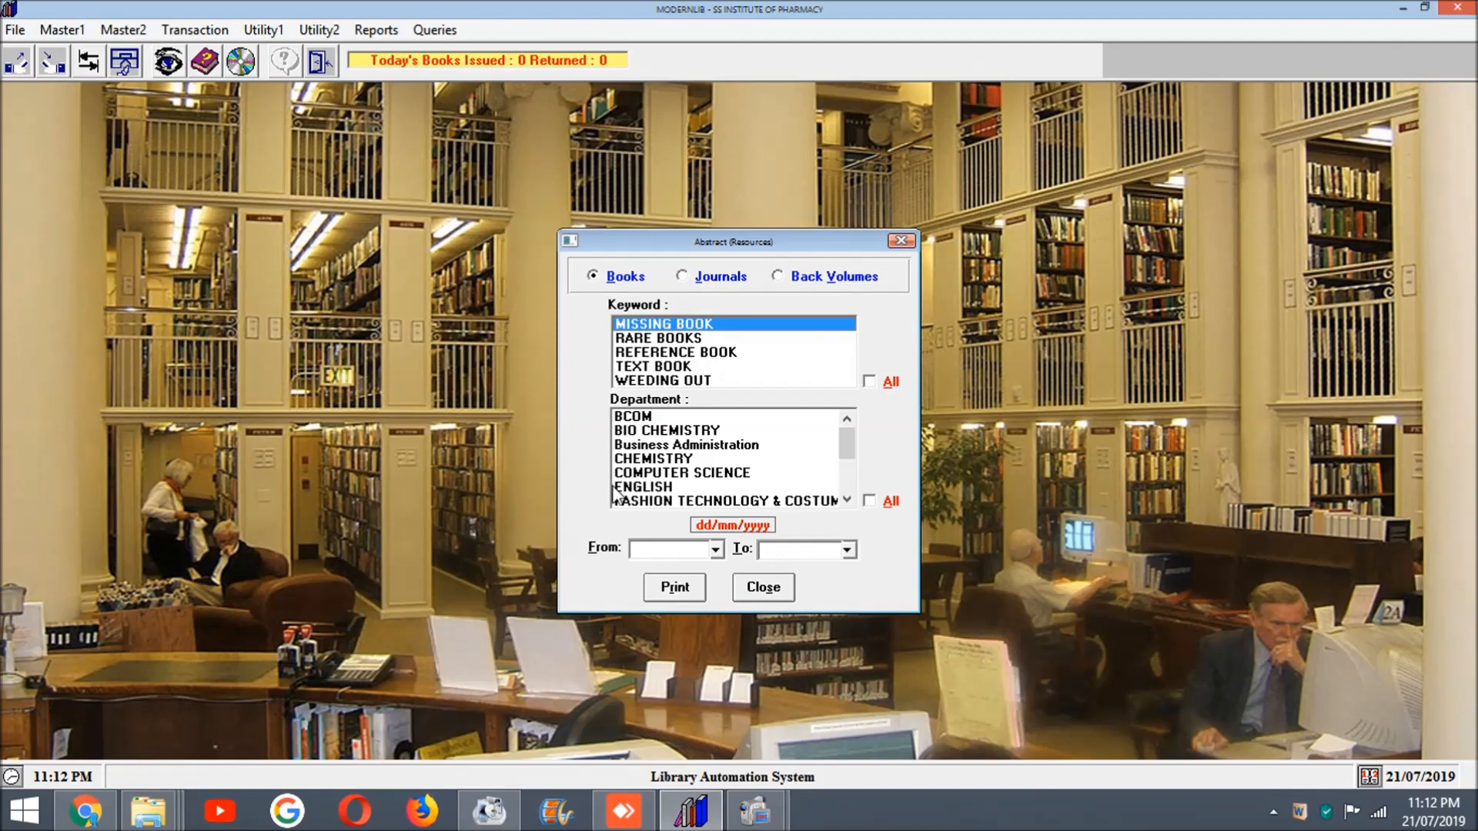
drag(847, 440, 829, 501)
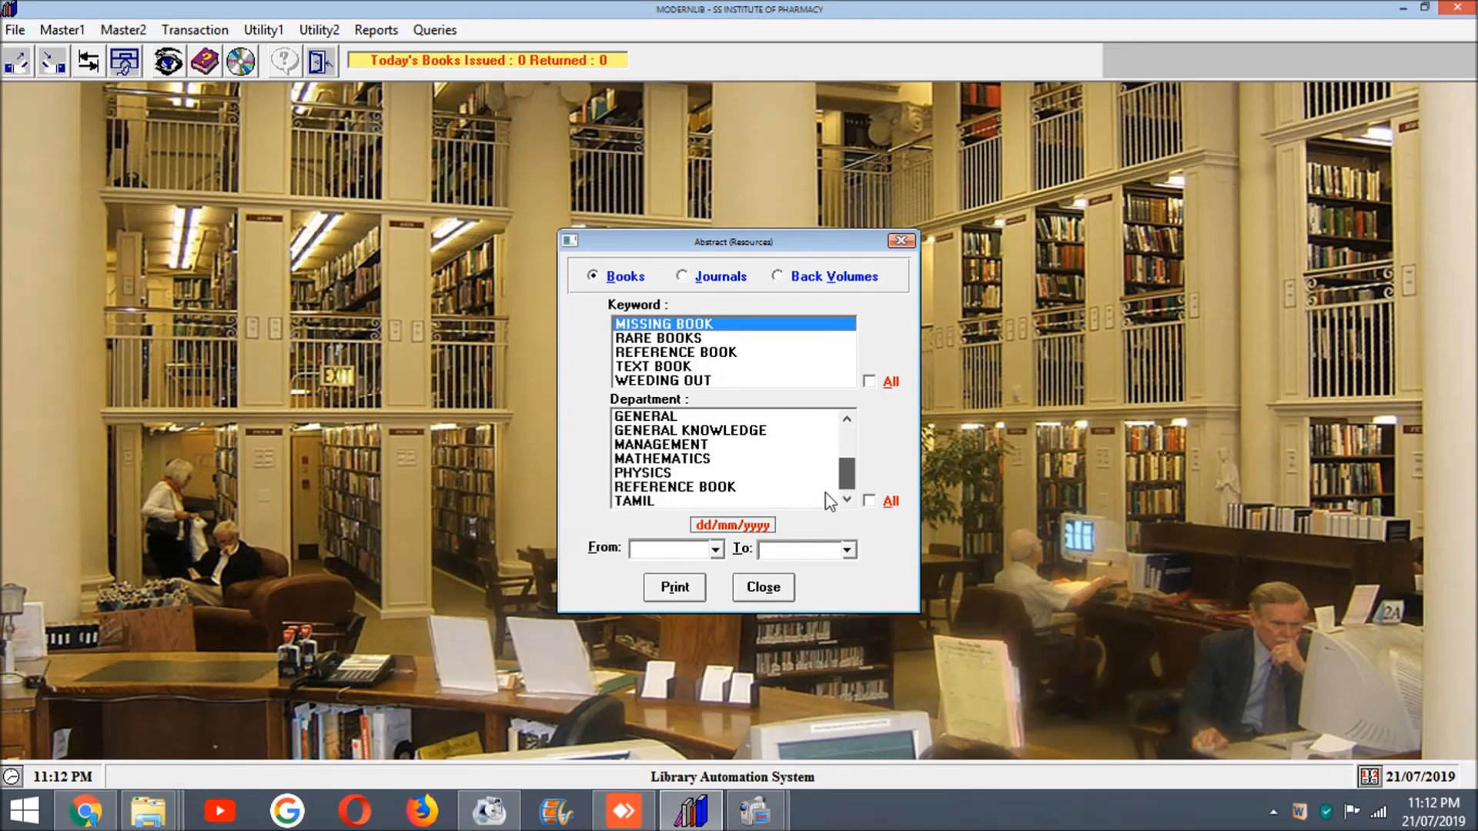
click(666, 338)
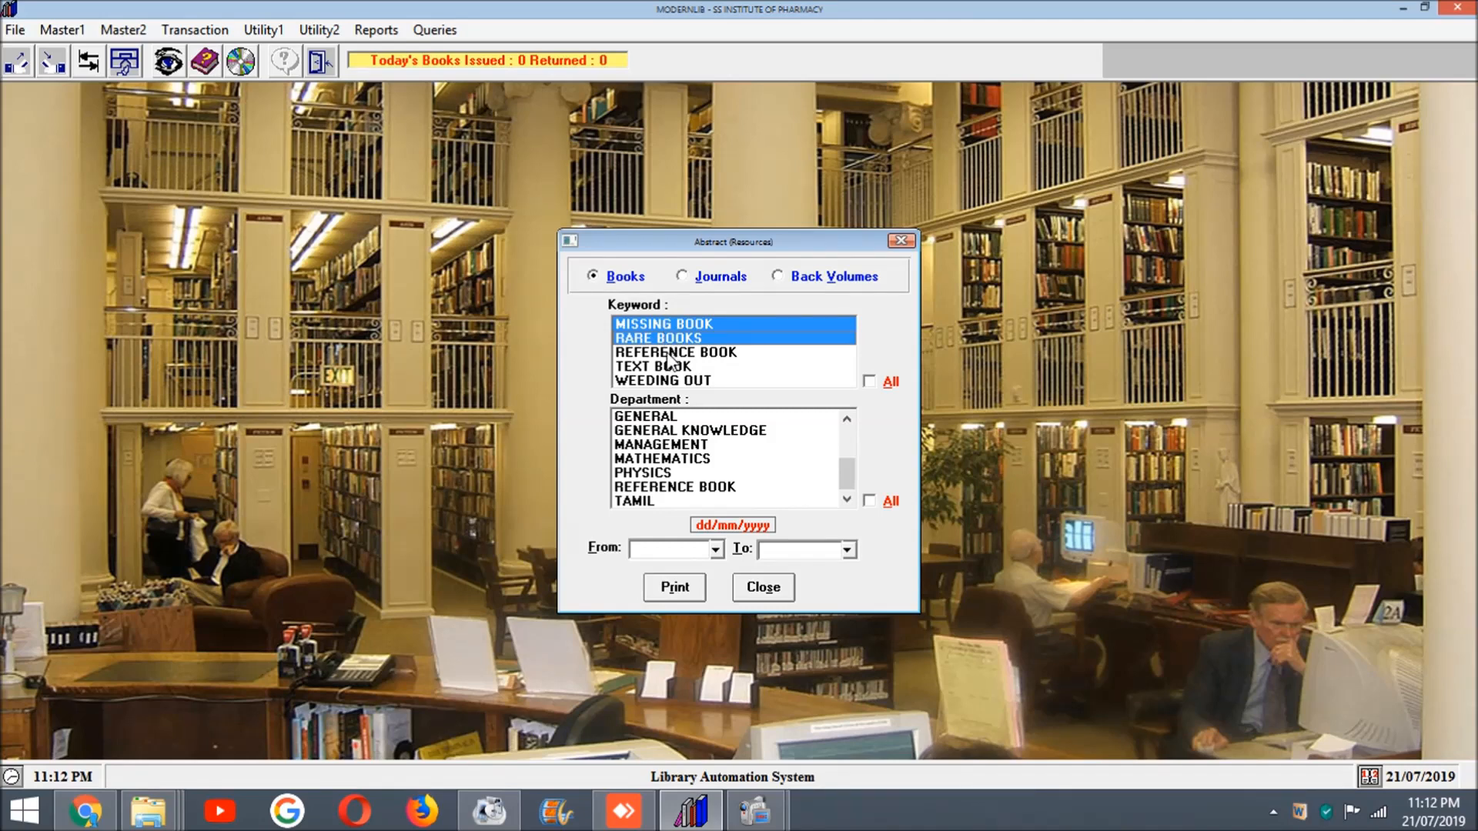
click(668, 354)
click(665, 367)
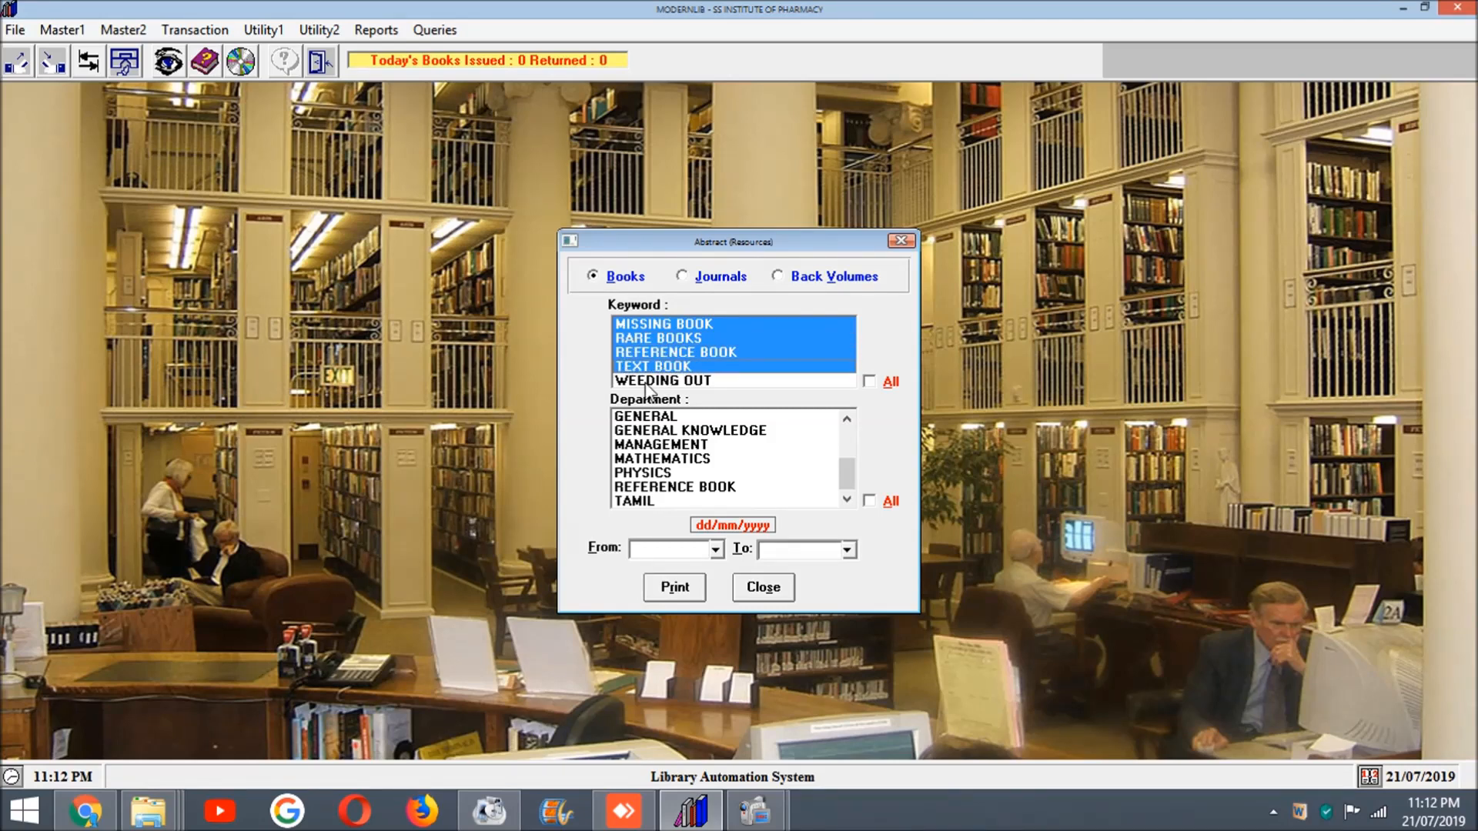
click(763, 587)
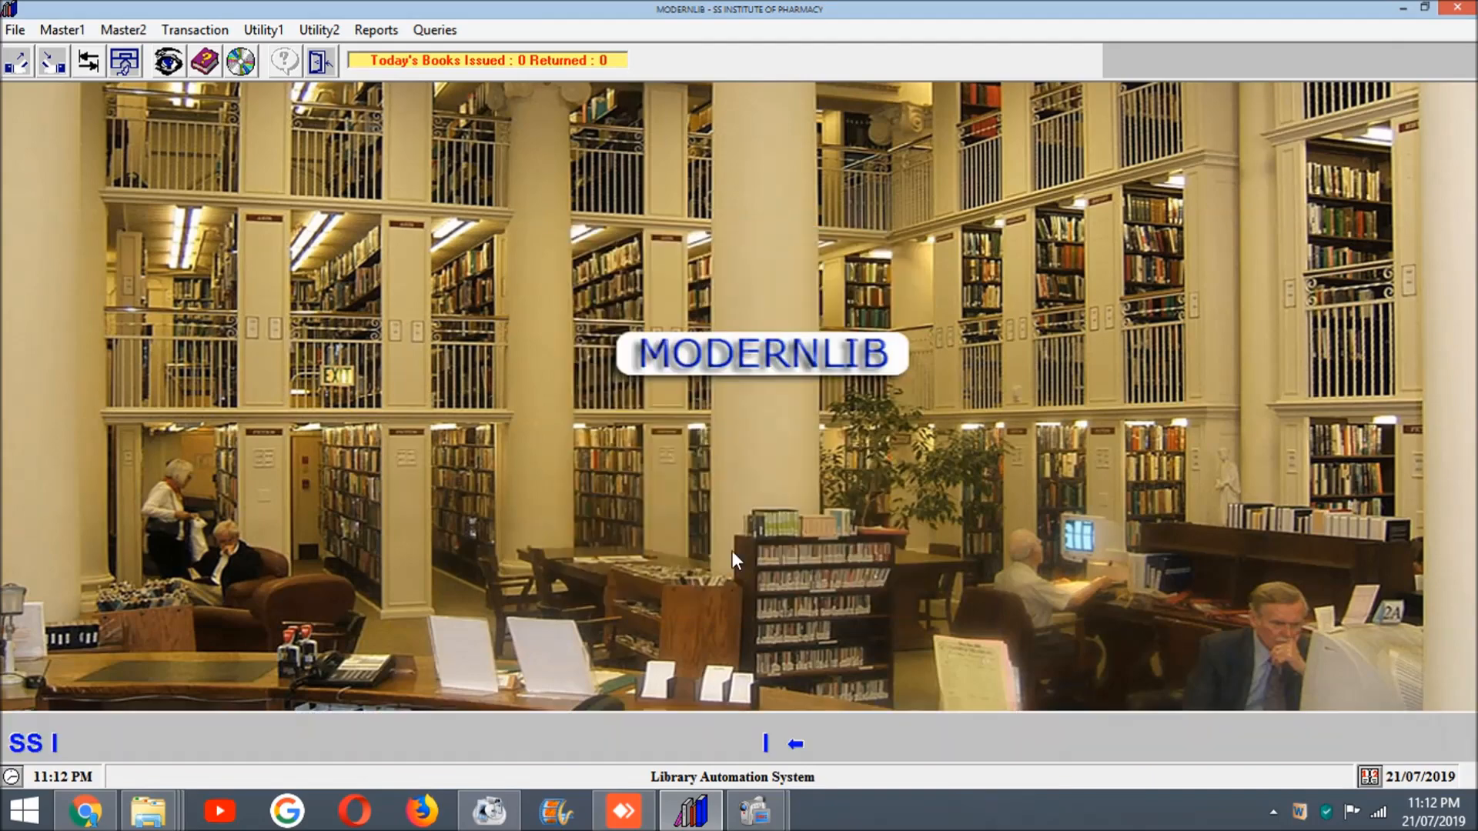
Step: Review the list report types offered for resources, and show the available query types
click(377, 30)
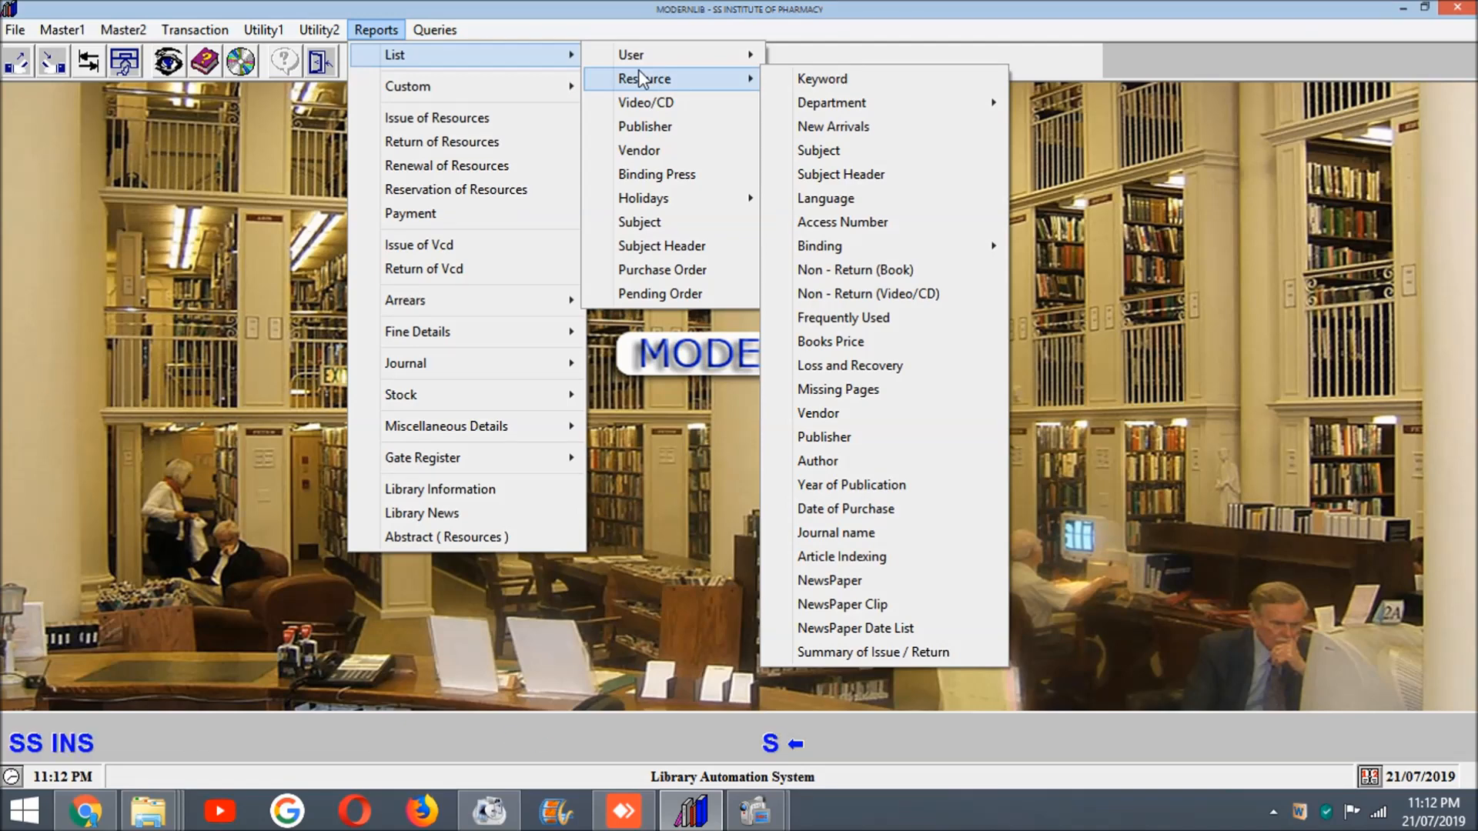
mouse_move(830, 111)
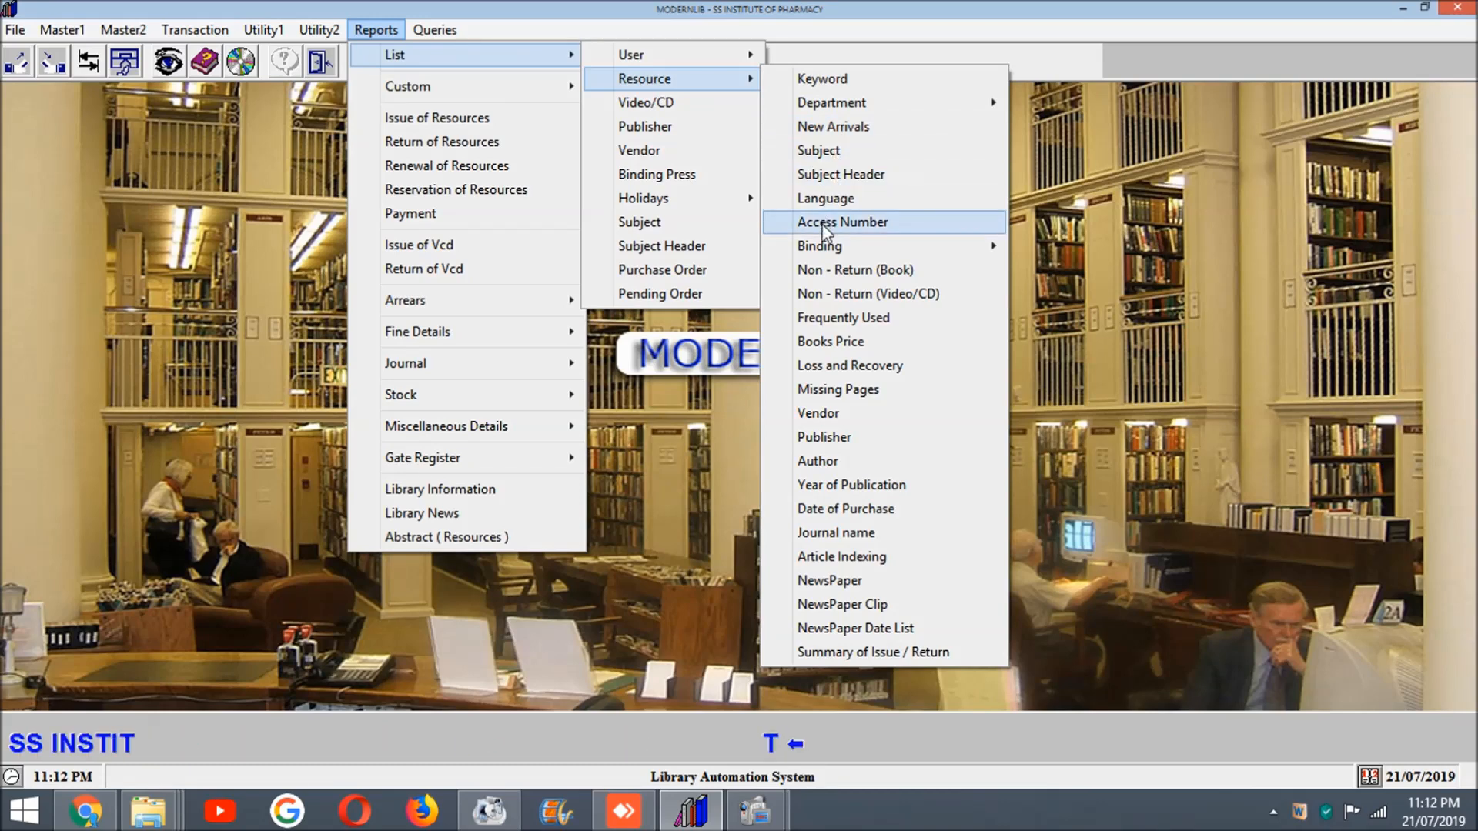
mouse_move(821, 247)
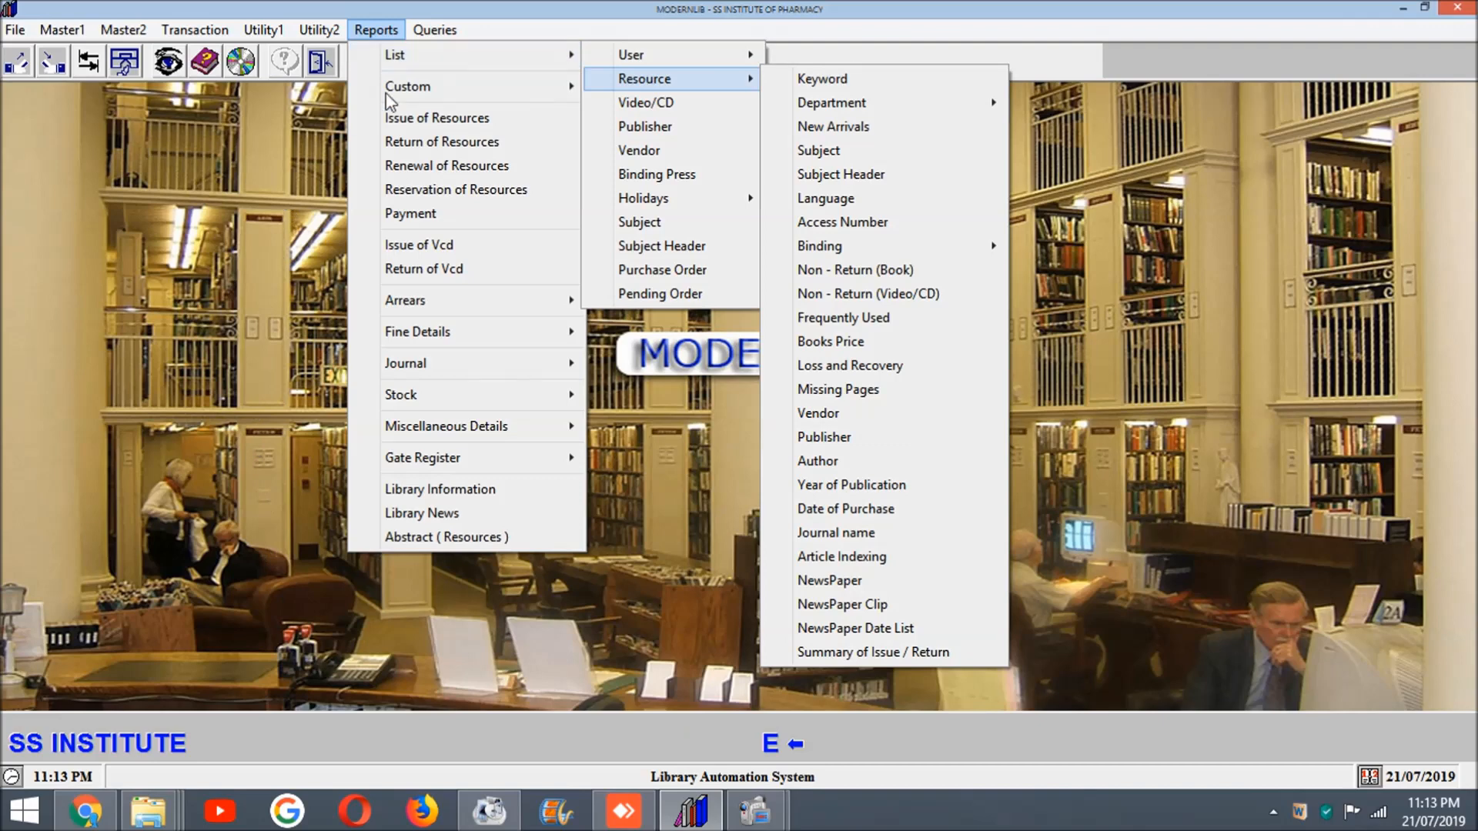
mouse_move(435, 33)
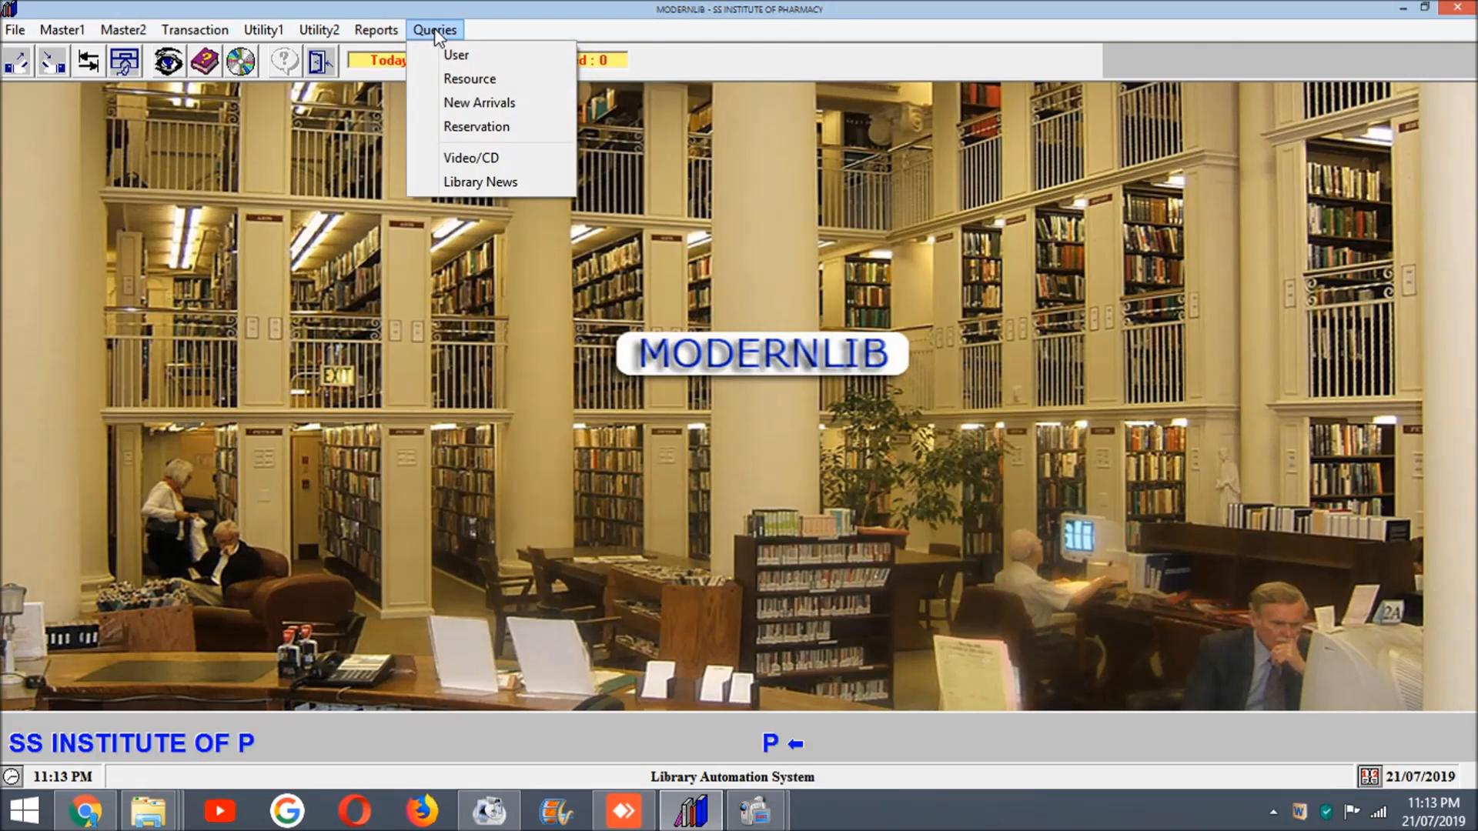